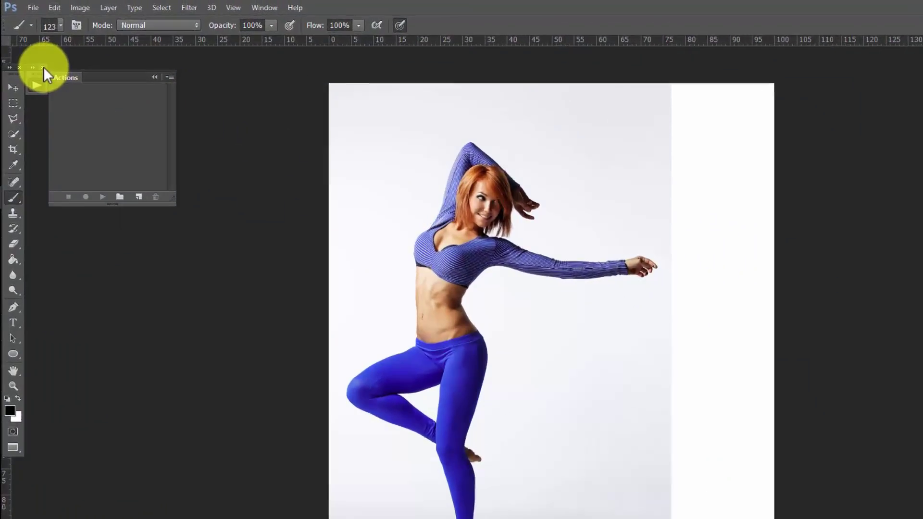
Step: Hide the Actions panel, then restore it from the Window menu
{"action": "left_click", "coordinate": [35, 54]}
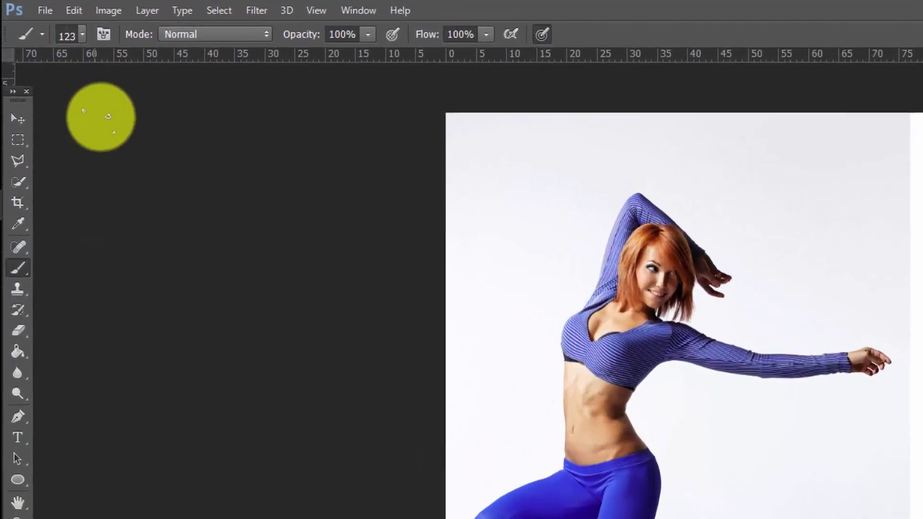
{"action": "left_click", "coordinate": [400, 12]}
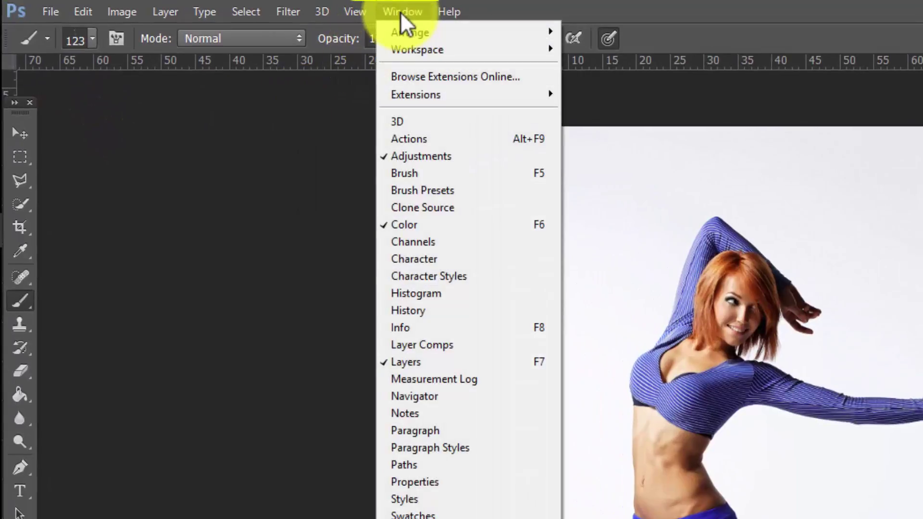
{"action": "left_click", "coordinate": [471, 139]}
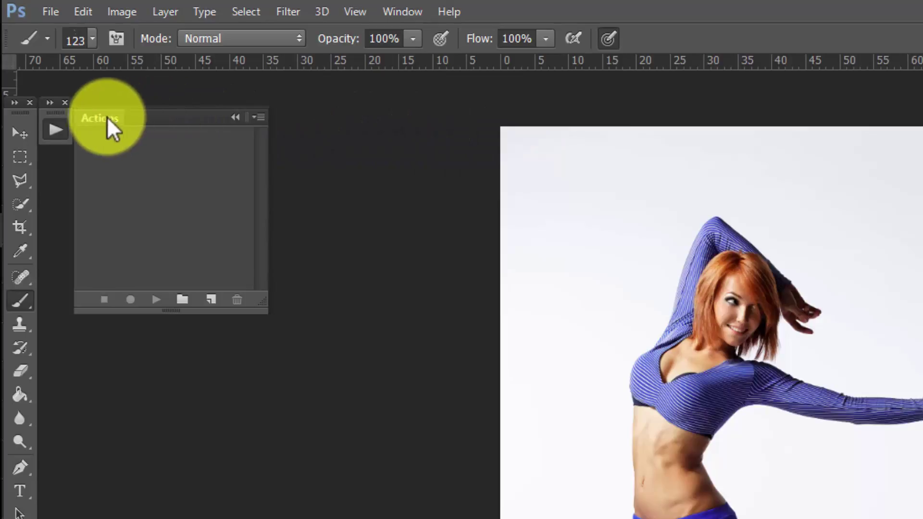
Step: Open the Sparkling Wave action and SW brush files together to load the action set
{"action": "left_click", "coordinate": [51, 11]}
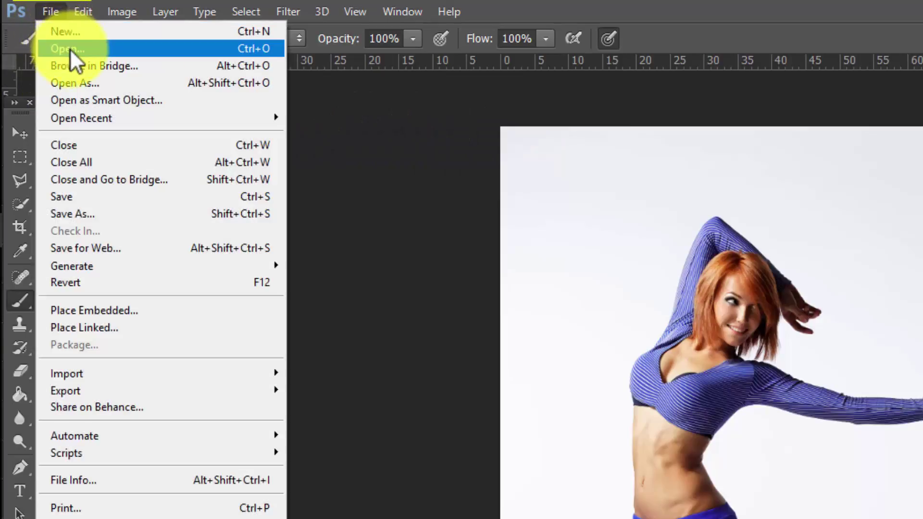
{"action": "left_click", "coordinate": [70, 48]}
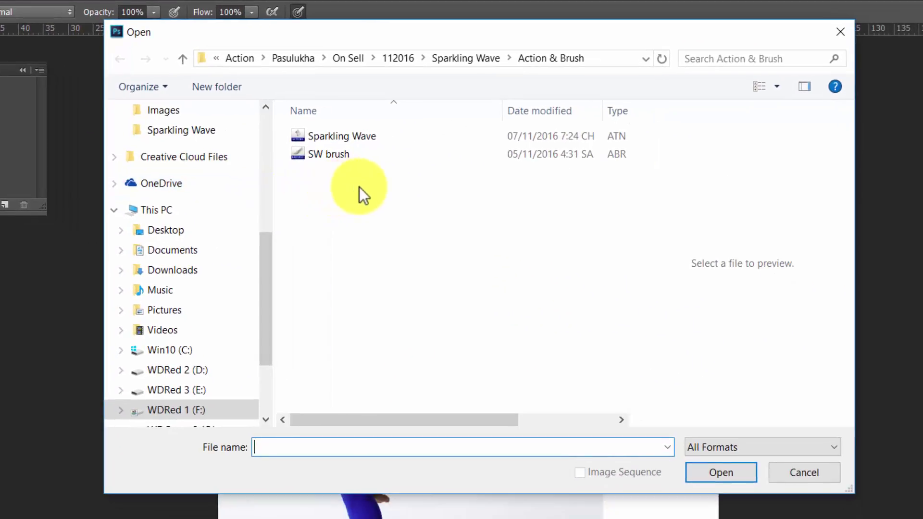
{"action": "left_click_drag", "start_coordinate": [363, 160], "coordinate": [347, 136]}
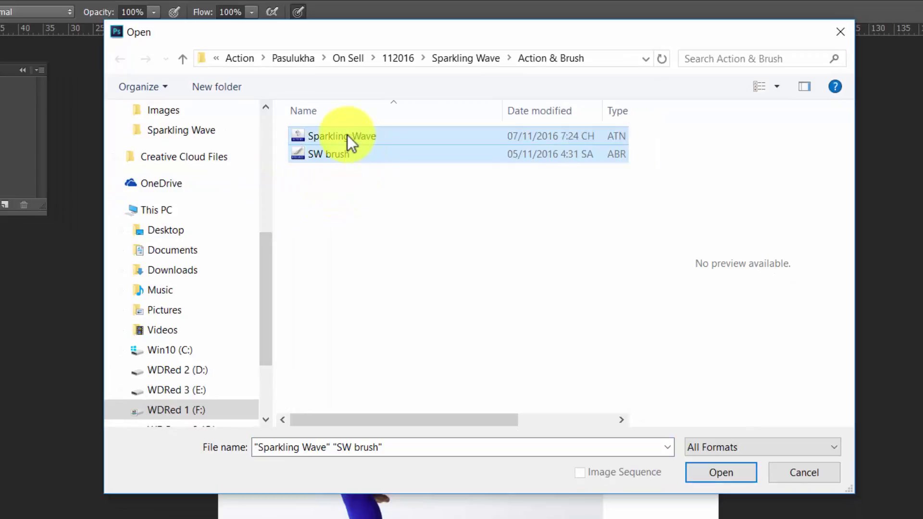
{"action": "left_click", "coordinate": [733, 472]}
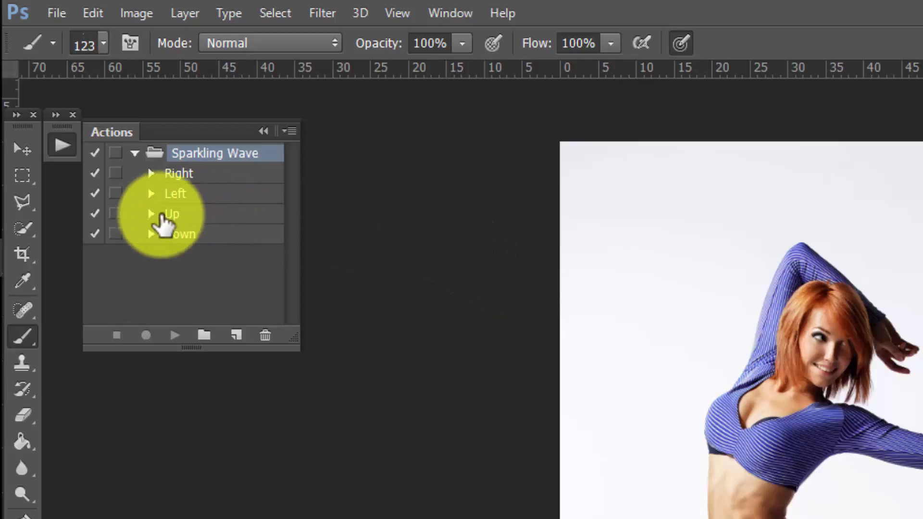
Step: Quick-select the dancer's head, top and outstretched arm to the wrist, panning down to the legs
{"action": "left_click", "coordinate": [24, 229]}
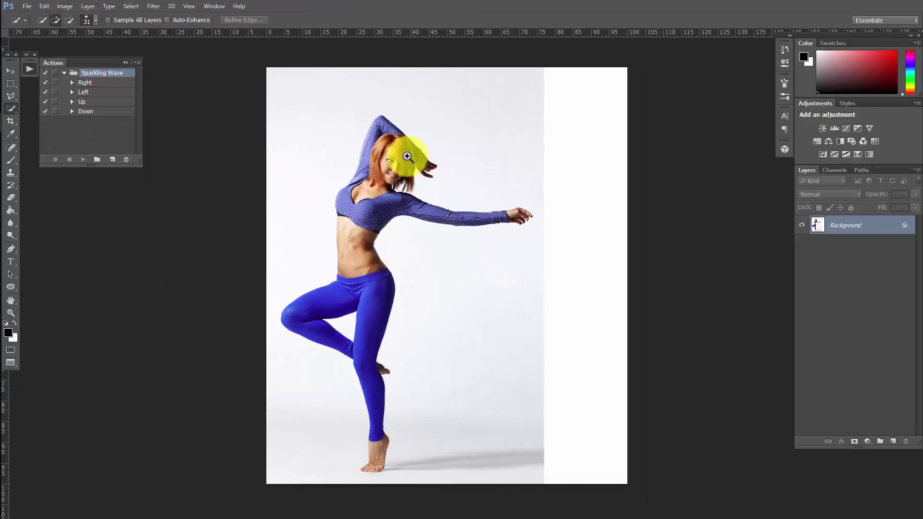
{"action": "mouse_move", "coordinate": [406, 156]}
{"action": "left_mouse_down"}
{"action": "mouse_move", "coordinate": [404, 171]}
{"action": "mouse_move", "coordinate": [423, 178]}
{"action": "mouse_move", "coordinate": [423, 194]}
{"action": "mouse_move", "coordinate": [431, 175]}
{"action": "mouse_move", "coordinate": [470, 192]}
{"action": "mouse_move", "coordinate": [433, 151]}
{"action": "mouse_move", "coordinate": [375, 112]}
{"action": "mouse_move", "coordinate": [363, 148]}
{"action": "mouse_move", "coordinate": [350, 120]}
{"action": "mouse_move", "coordinate": [310, 270]}
{"action": "mouse_move", "coordinate": [293, 289]}
{"action": "mouse_move", "coordinate": [340, 293]}
{"action": "mouse_move", "coordinate": [463, 190]}
{"action": "mouse_move", "coordinate": [480, 200]}
{"action": "mouse_move", "coordinate": [454, 257]}
{"action": "mouse_move", "coordinate": [423, 279]}
{"action": "mouse_move", "coordinate": [468, 323]}
{"action": "left_mouse_up"}
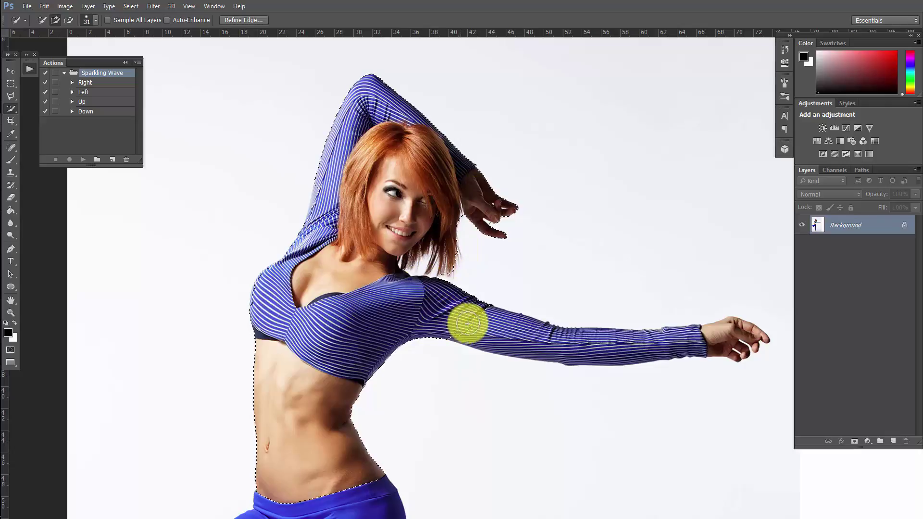
{"action": "mouse_move", "coordinate": [542, 276]}
{"action": "left_mouse_down"}
{"action": "mouse_move", "coordinate": [419, 278]}
{"action": "mouse_move", "coordinate": [480, 301]}
{"action": "mouse_move", "coordinate": [654, 301]}
{"action": "left_mouse_up"}
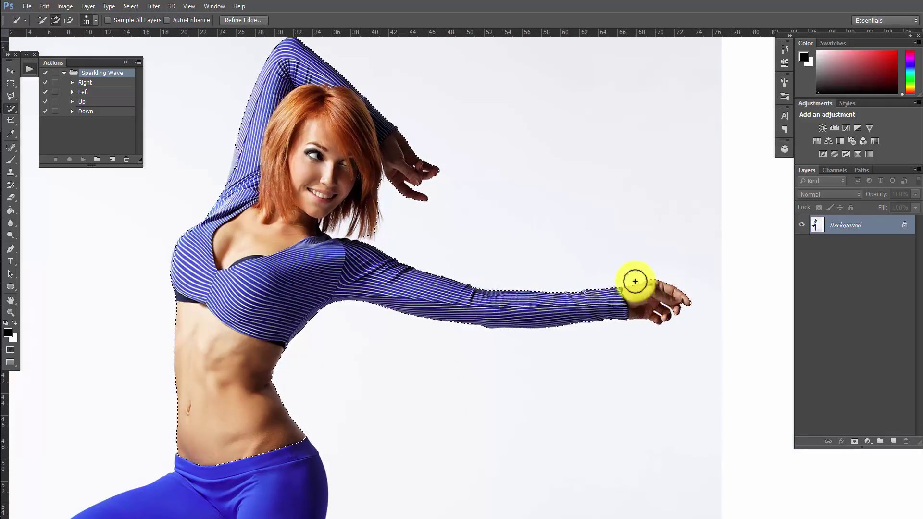
{"action": "left_click_drag", "start_coordinate": [299, 290], "coordinate": [324, 174]}
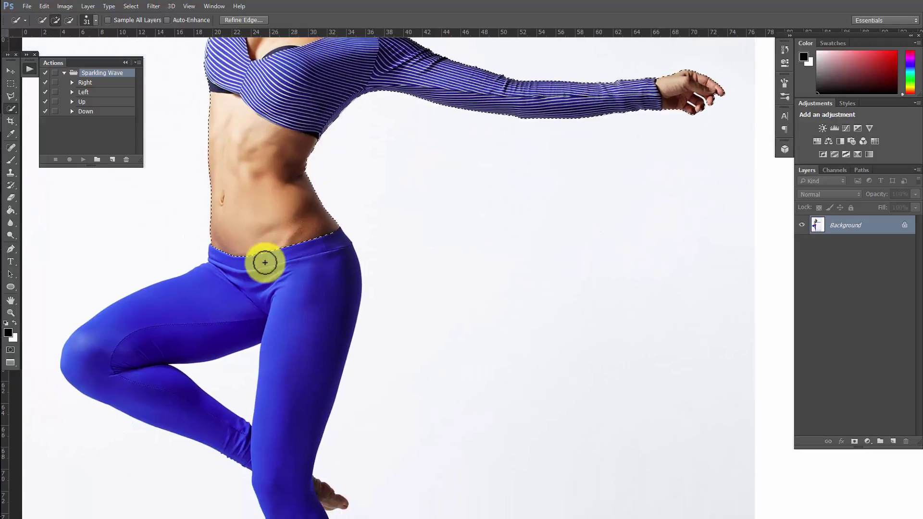
{"action": "left_click_drag", "start_coordinate": [307, 328], "coordinate": [313, 192]}
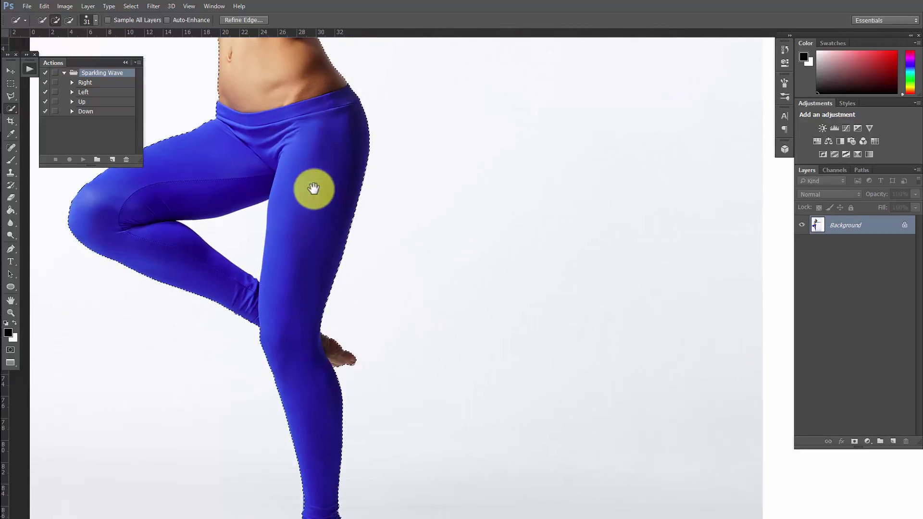
Step: Extend the dancer selection to include the lower leg and foot, panning back up the figure
{"action": "left_click", "coordinate": [69, 20]}
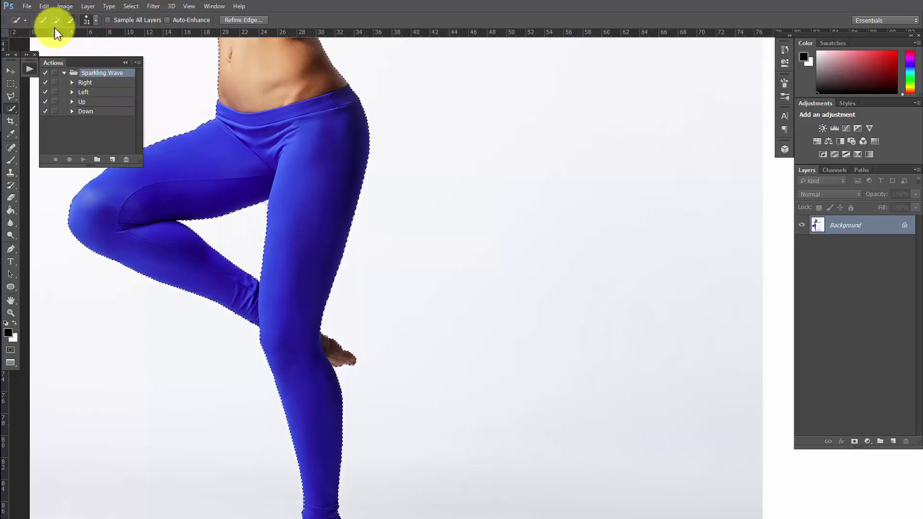
{"action": "left_click_drag", "start_coordinate": [315, 367], "coordinate": [324, 196]}
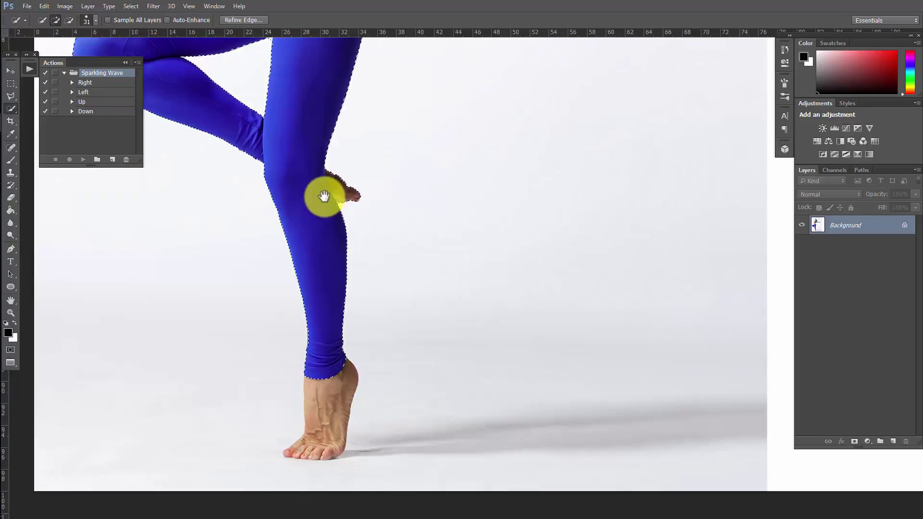
{"action": "left_click_drag", "start_coordinate": [327, 374], "coordinate": [335, 361]}
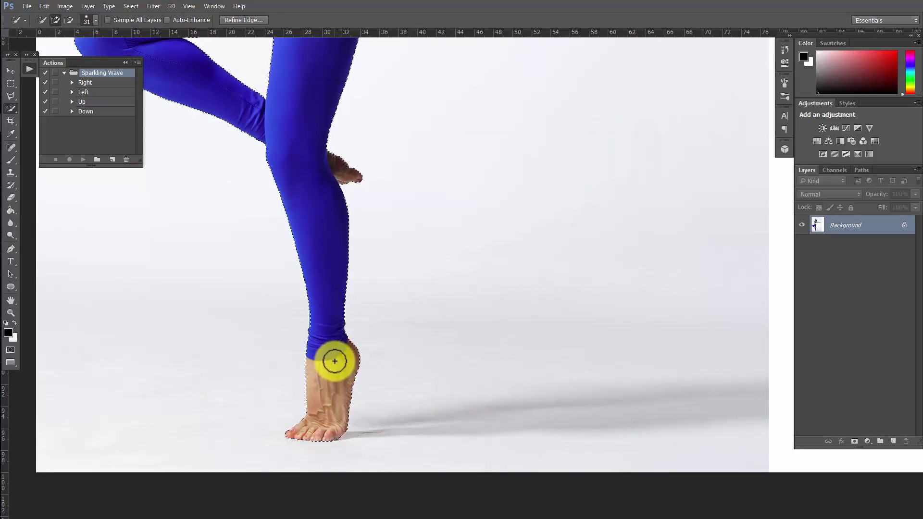
{"action": "left_click_drag", "start_coordinate": [299, 140], "coordinate": [402, 415]}
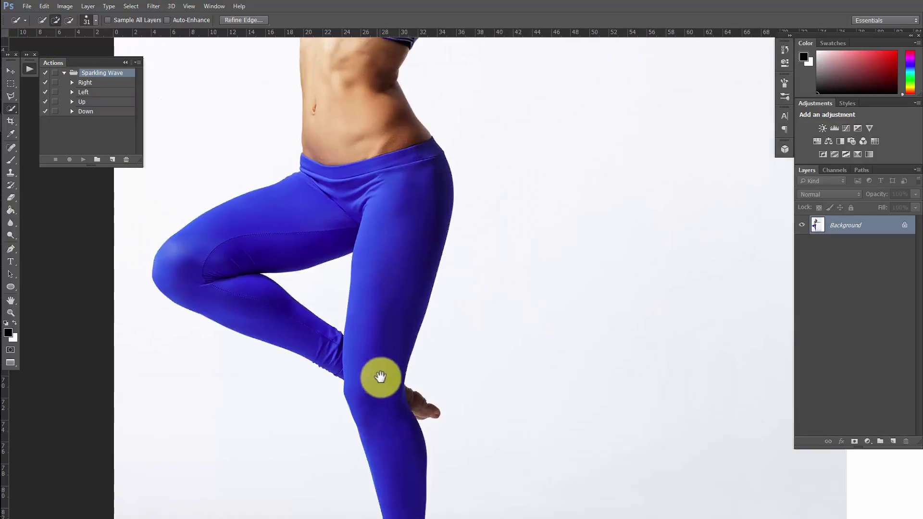
{"action": "left_click_drag", "start_coordinate": [439, 222], "coordinate": [431, 393]}
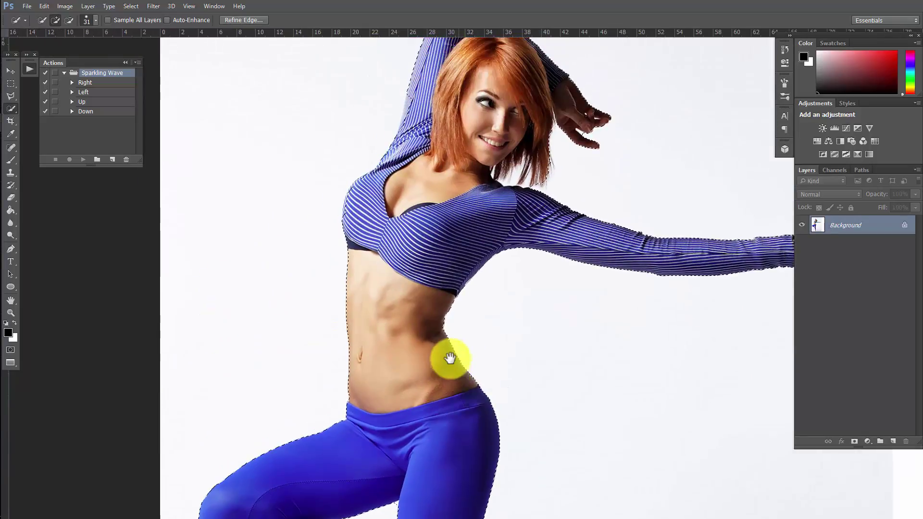
{"action": "left_click_drag", "start_coordinate": [453, 292], "coordinate": [433, 330]}
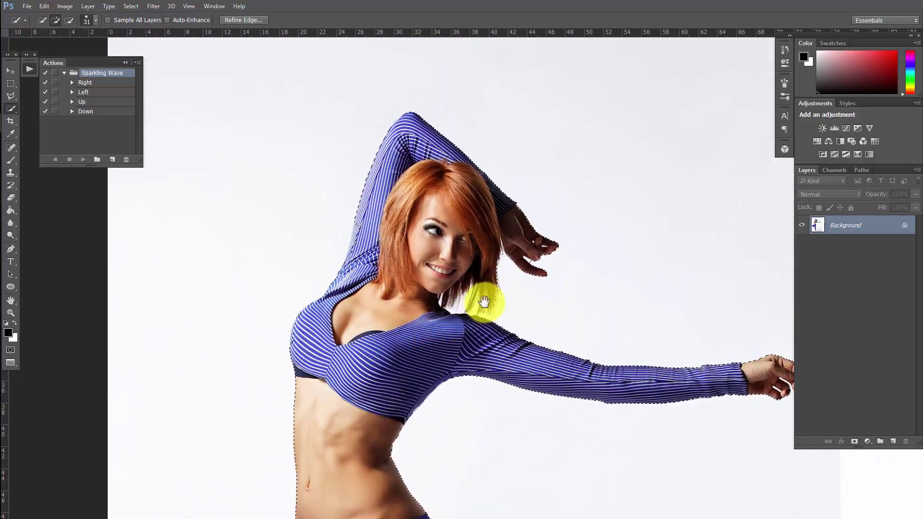
{"action": "left_click", "coordinate": [131, 6]}
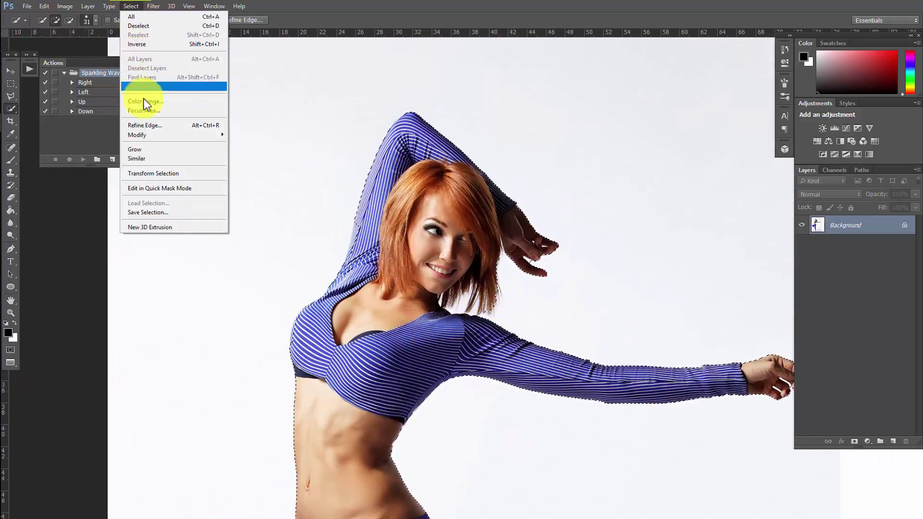
Step: Refine the selection edges across the hair and arm with a 1.6 px feather
{"action": "left_click", "coordinate": [154, 126]}
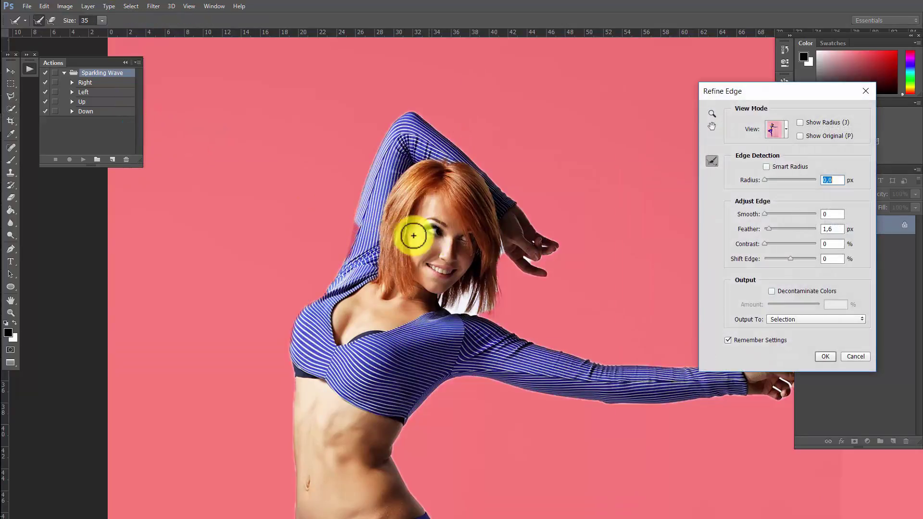
{"action": "left_click", "coordinate": [347, 216]}
{"action": "mouse_move", "coordinate": [365, 217]}
{"action": "left_mouse_down"}
{"action": "mouse_move", "coordinate": [545, 263]}
{"action": "mouse_move", "coordinate": [474, 302]}
{"action": "mouse_move", "coordinate": [569, 279]}
{"action": "left_mouse_up"}
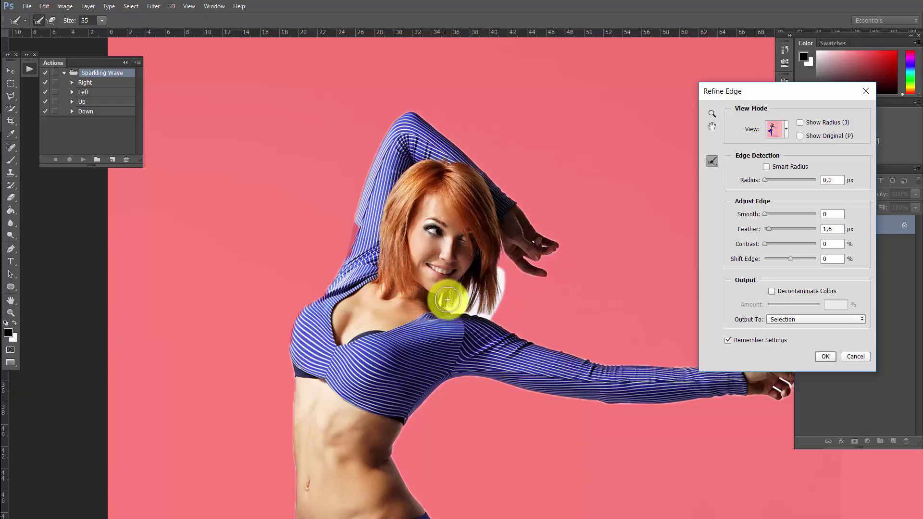
{"action": "left_click", "coordinate": [825, 356]}
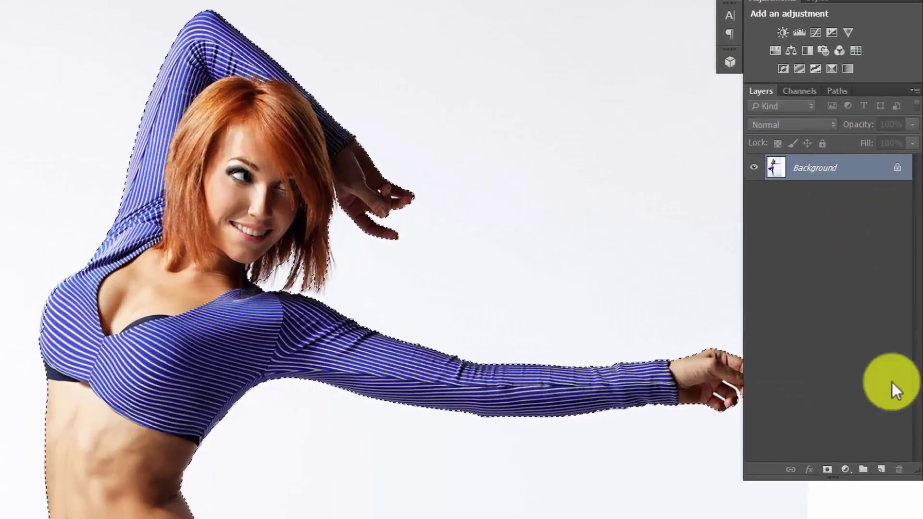
Step: Fill the dancer selection with red on a new Layer 1
{"action": "left_click", "coordinate": [881, 469]}
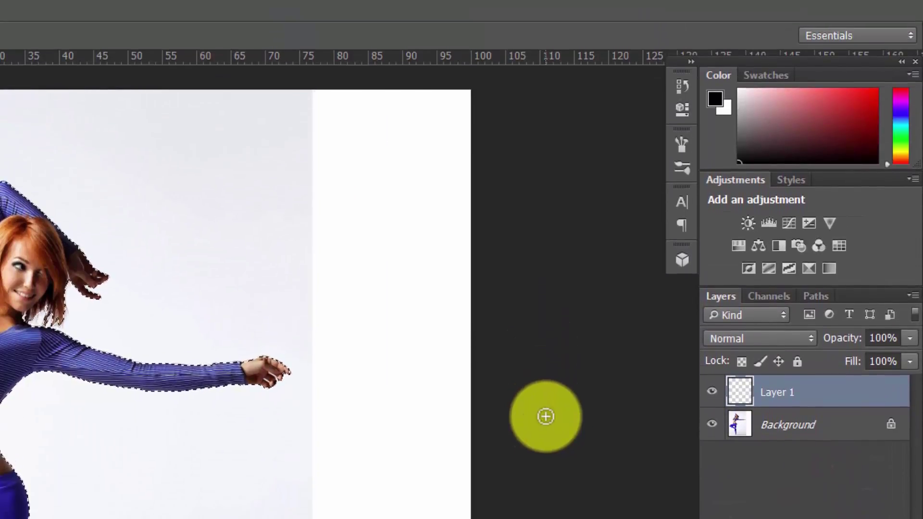
{"action": "left_click", "coordinate": [873, 92]}
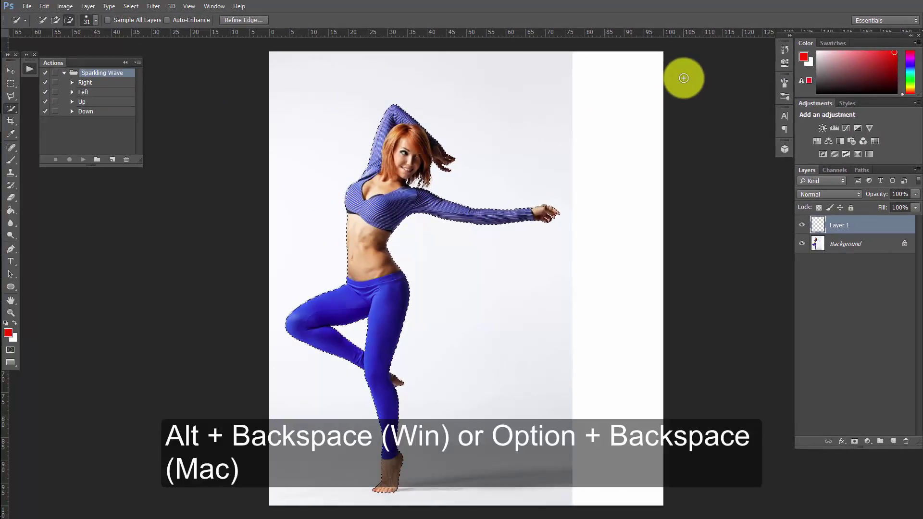
{"action": "key", "text": "alt+BackSpace"}
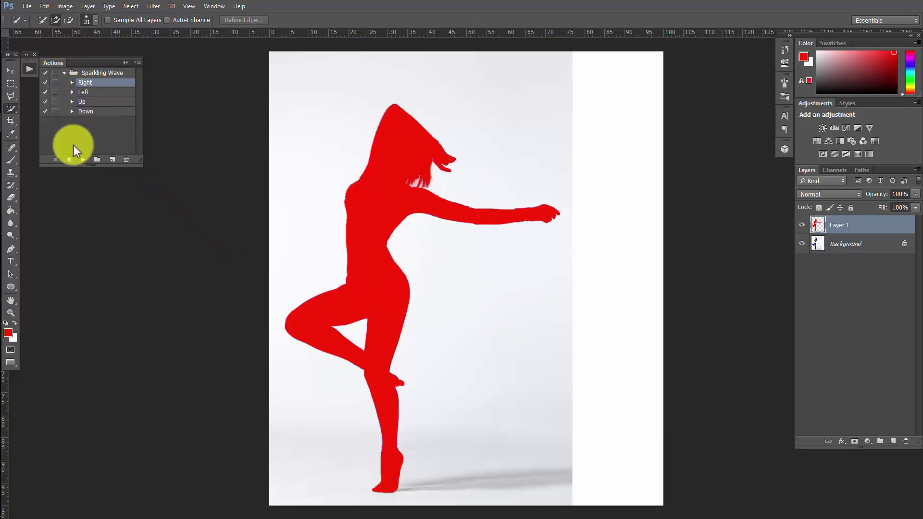
Step: Play the Right action to generate the sparkling light waves
{"action": "left_click", "coordinate": [82, 159]}
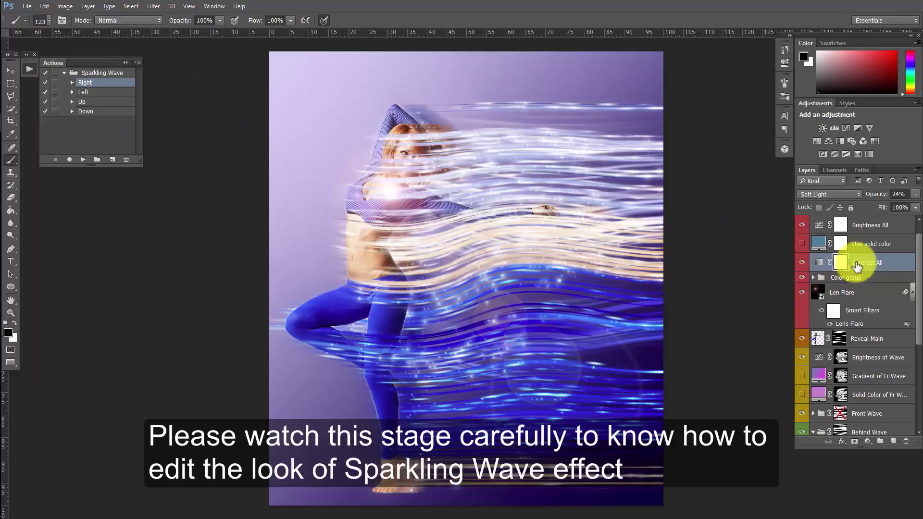
Step: Invert the Reveal Main layer mask, comparing before and after, so the dancer shows in front
{"action": "left_click", "coordinate": [854, 291]}
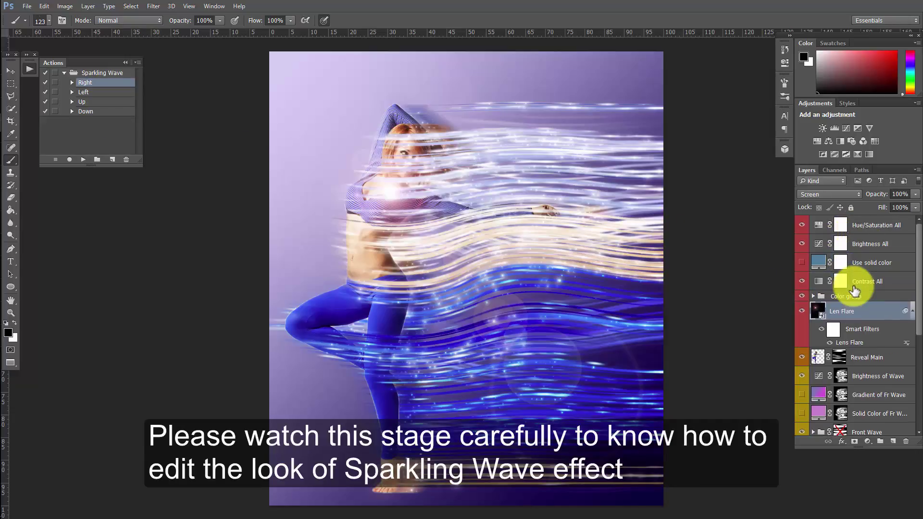
{"action": "scroll", "coordinate": [854, 291], "scroll_direction": "down", "scroll_amount": 1}
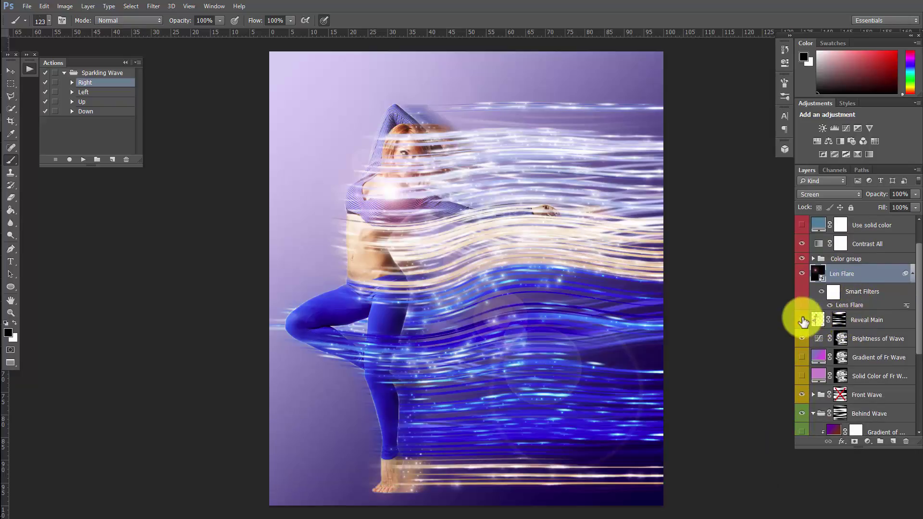
{"action": "left_click", "coordinate": [802, 319]}
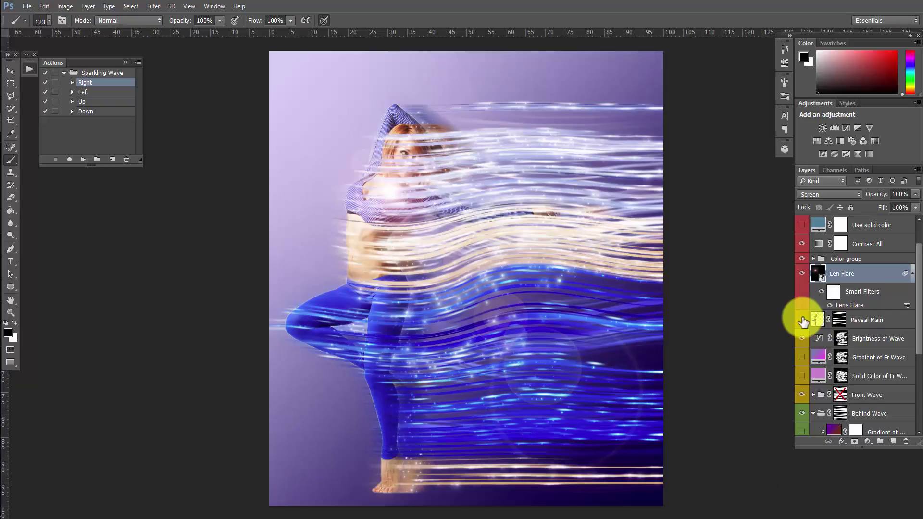
{"action": "left_click", "coordinate": [840, 324]}
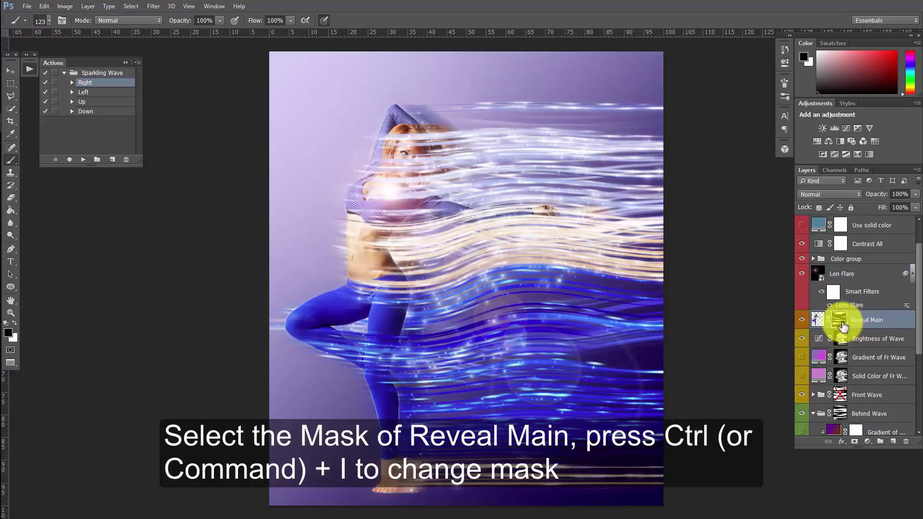
{"action": "key", "text": "ctrl+i"}
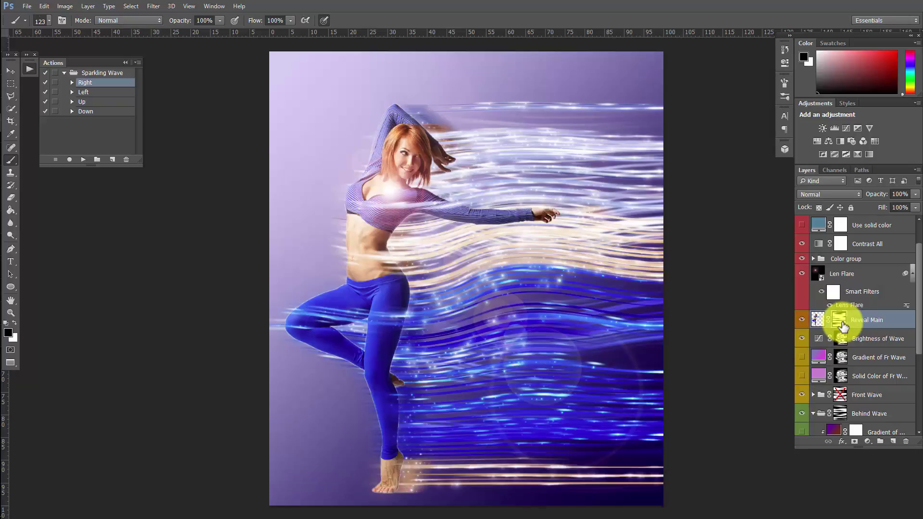
{"action": "key", "text": "ctrl+i"}
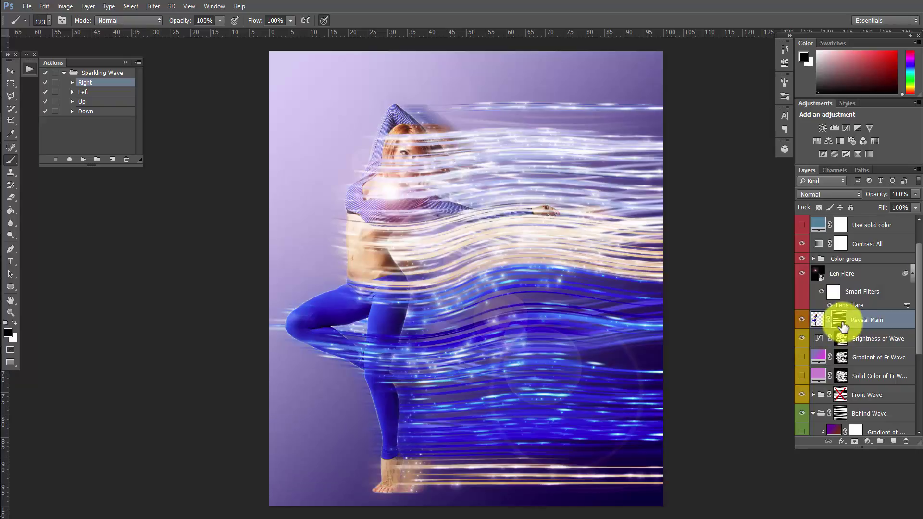
{"action": "key", "text": "ctrl+i"}
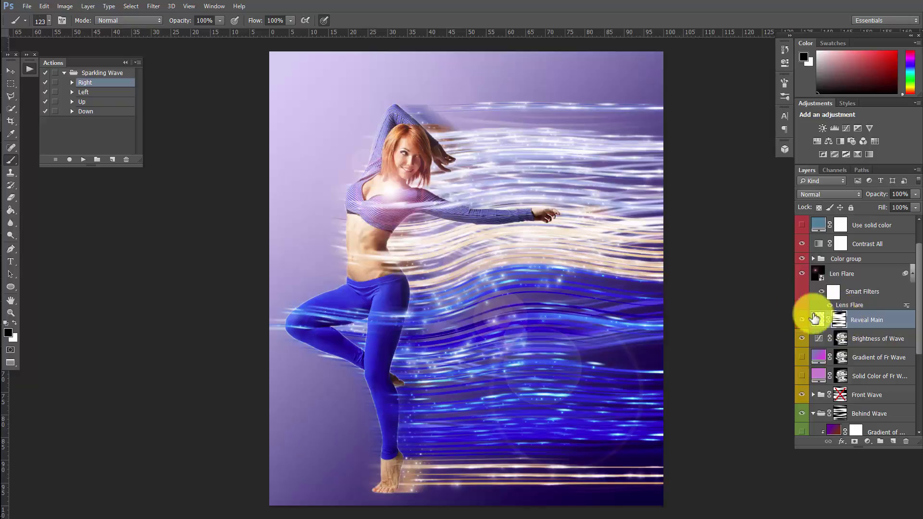
{"action": "left_click_drag", "start_coordinate": [604, 246], "coordinate": [585, 250]}
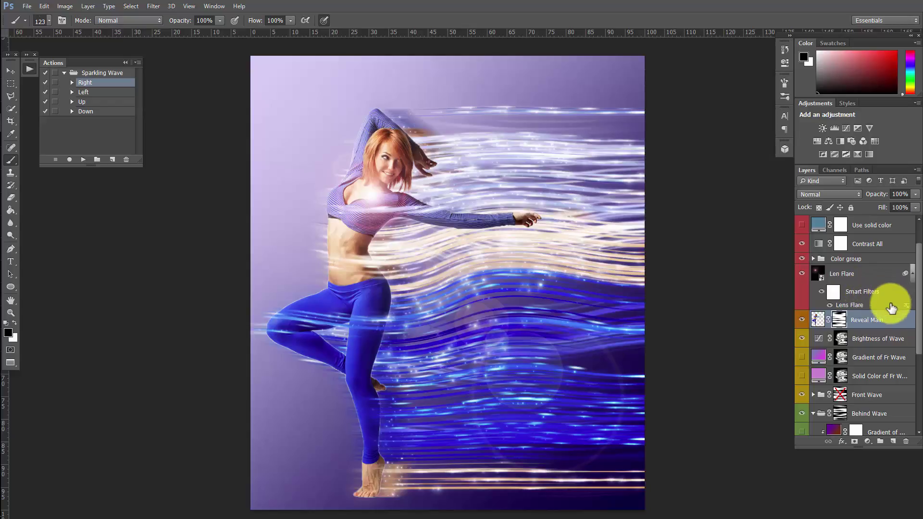
Step: Raise the Hue/Saturation All saturation to +9
{"action": "scroll", "coordinate": [885, 311], "scroll_direction": "up", "scroll_amount": 2}
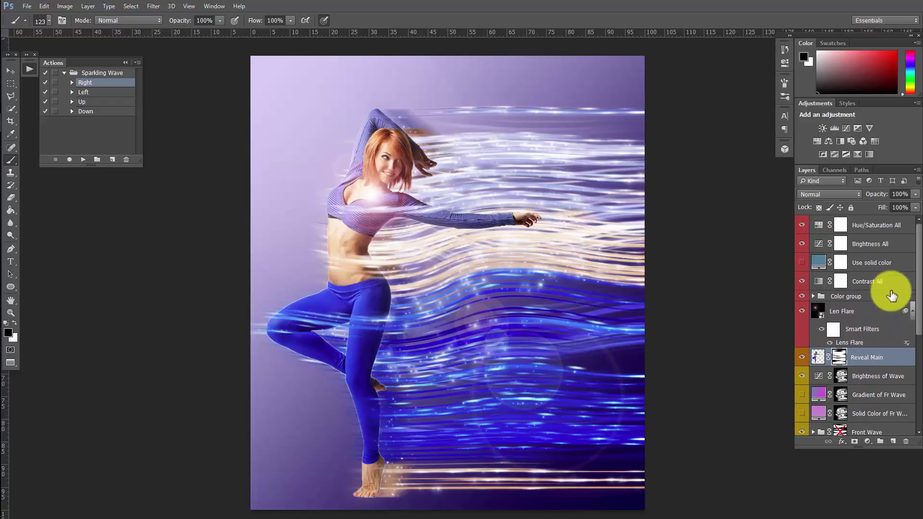
{"action": "double_click", "coordinate": [818, 226]}
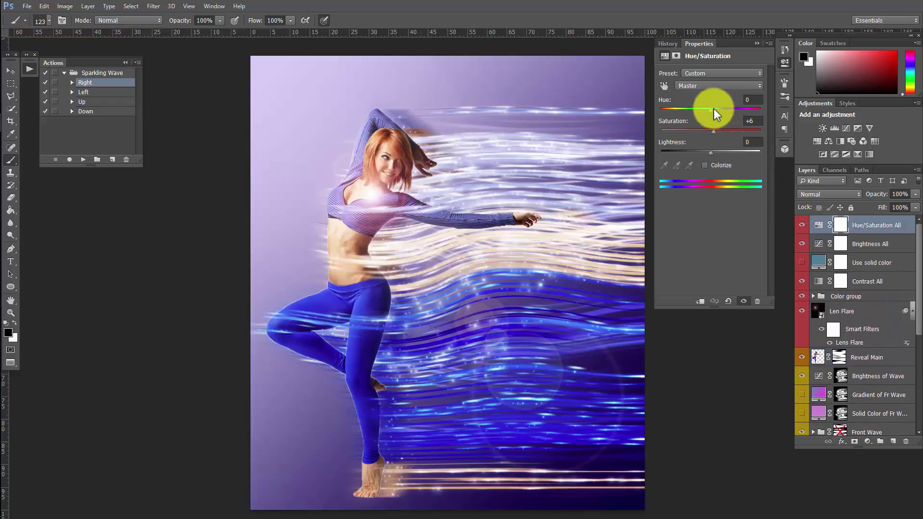
{"action": "mouse_move", "coordinate": [718, 130]}
{"action": "left_mouse_down"}
{"action": "mouse_move", "coordinate": [732, 131]}
{"action": "mouse_move", "coordinate": [697, 131]}
{"action": "mouse_move", "coordinate": [714, 140]}
{"action": "left_mouse_up"}
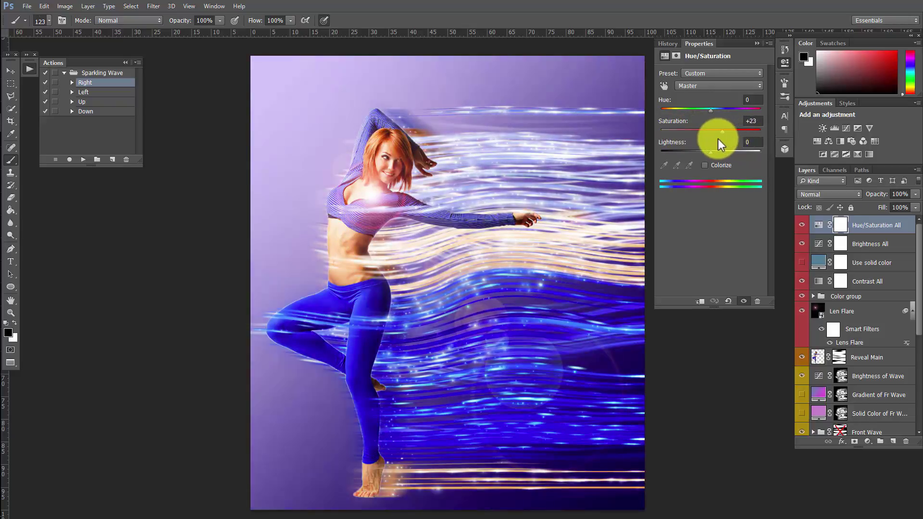
{"action": "left_click", "coordinate": [700, 44]}
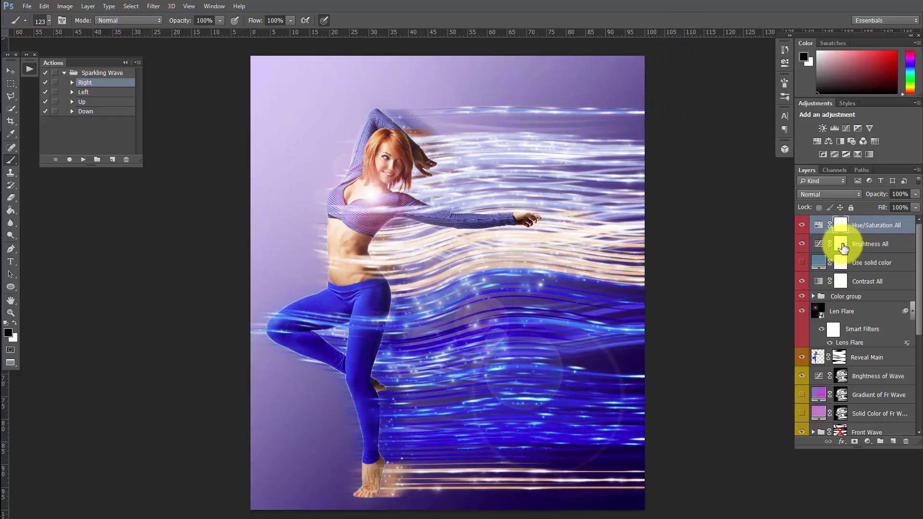
Step: Bend the Brightness All curve slightly to adjust tones
{"action": "double_click", "coordinate": [820, 247]}
{"action": "mouse_move", "coordinate": [721, 149]}
{"action": "left_mouse_down"}
{"action": "mouse_move", "coordinate": [712, 138]}
{"action": "mouse_move", "coordinate": [715, 154]}
{"action": "mouse_move", "coordinate": [703, 138]}
{"action": "mouse_move", "coordinate": [713, 145]}
{"action": "left_mouse_up"}
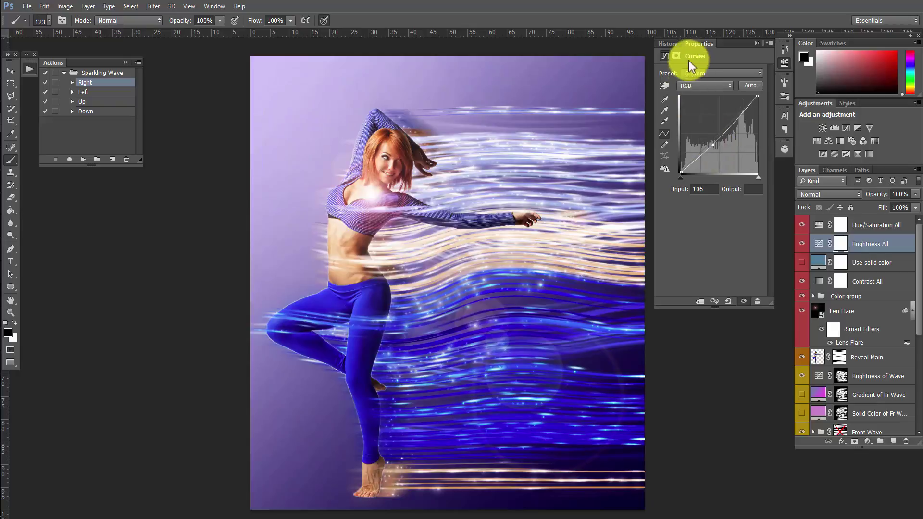
{"action": "left_click", "coordinate": [696, 42]}
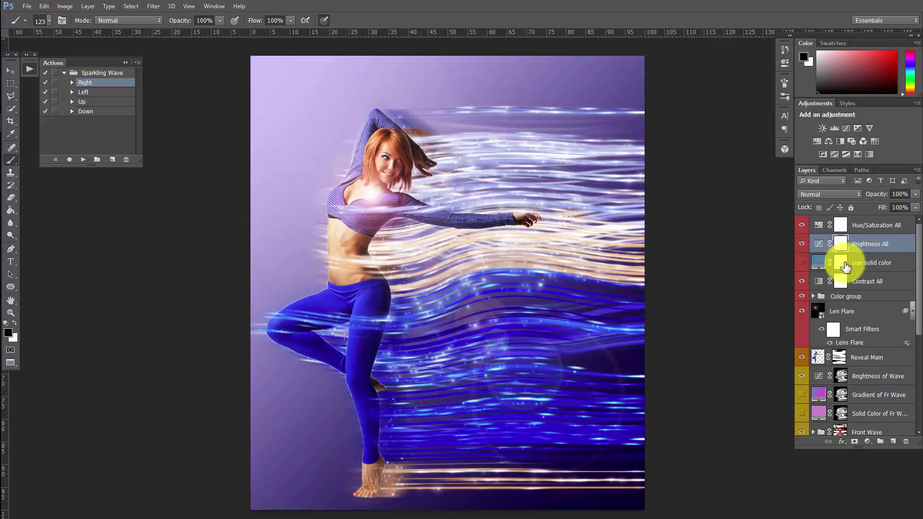
Step: Show the Use solid color layer and change its fill to a pale yellow
{"action": "left_click", "coordinate": [800, 262]}
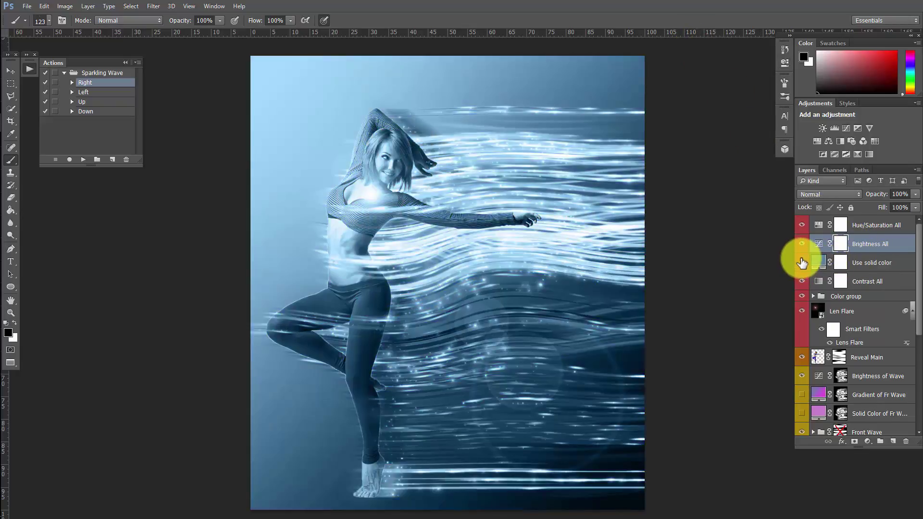
{"action": "double_click", "coordinate": [818, 262]}
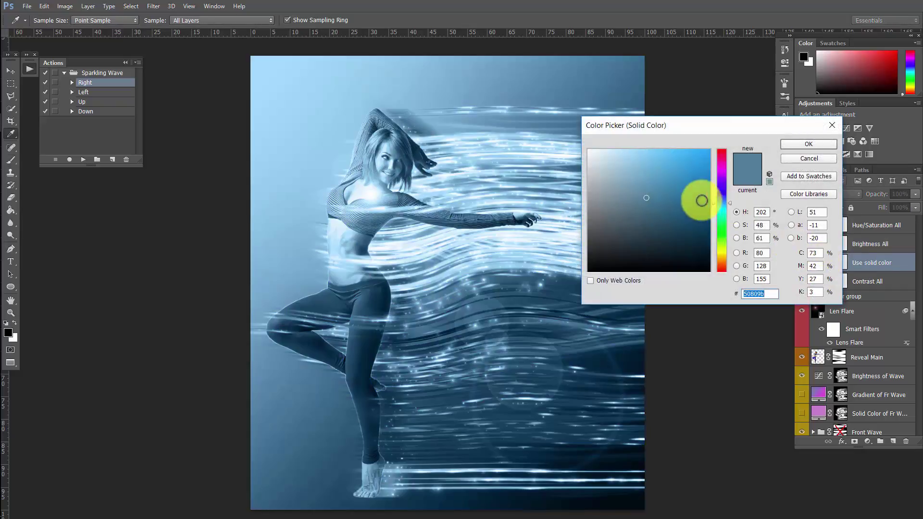
{"action": "left_click_drag", "start_coordinate": [722, 194], "coordinate": [723, 168]}
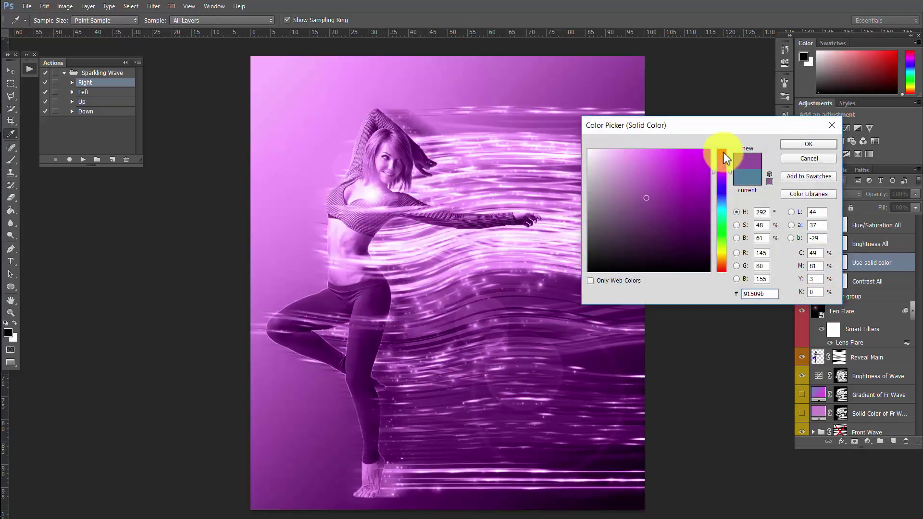
{"action": "left_click_drag", "start_coordinate": [723, 235], "coordinate": [722, 256]}
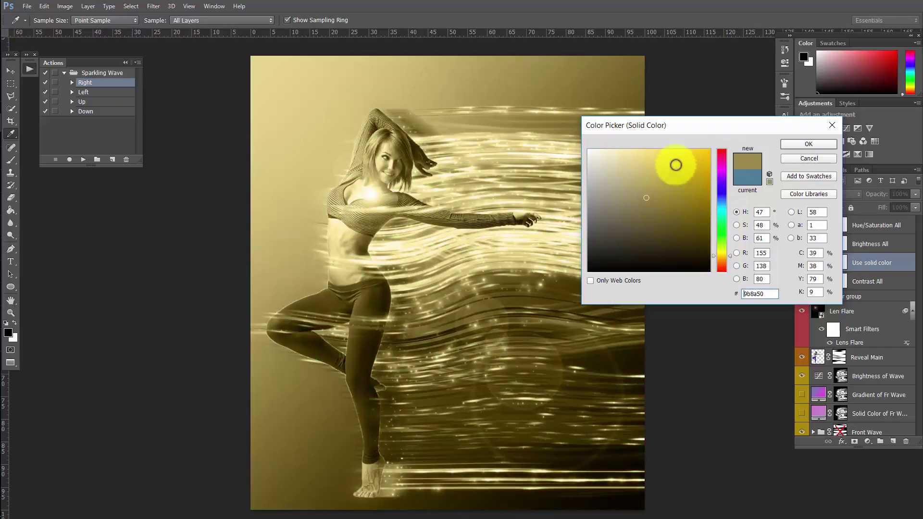
{"action": "mouse_move", "coordinate": [668, 158]}
{"action": "left_mouse_down"}
{"action": "mouse_move", "coordinate": [637, 157]}
{"action": "mouse_move", "coordinate": [649, 180]}
{"action": "left_mouse_up"}
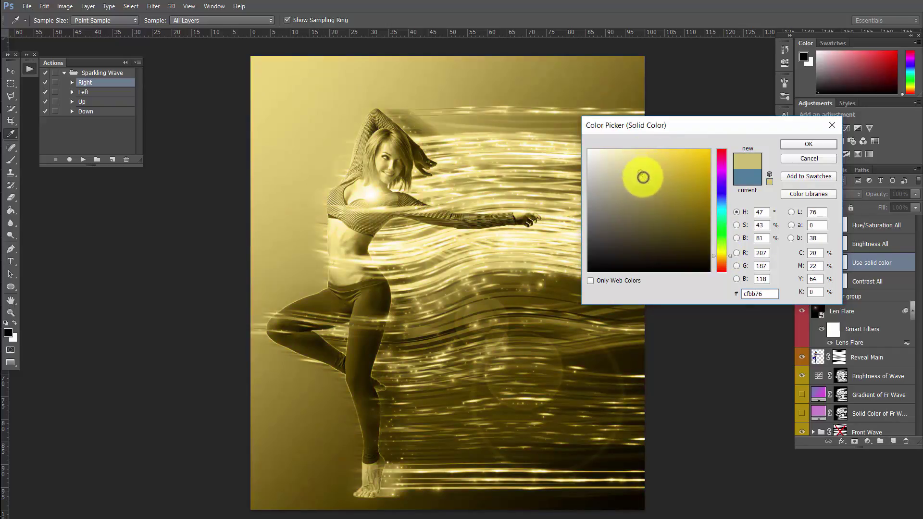
{"action": "left_click", "coordinate": [793, 144]}
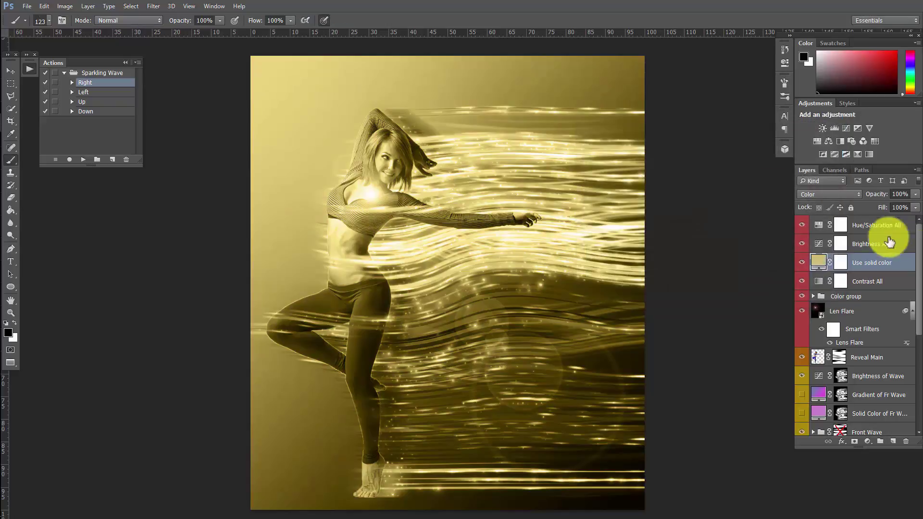
Step: Hide the yellow tint and lower Contrast All's opacity to about 26%
{"action": "left_click", "coordinate": [801, 263]}
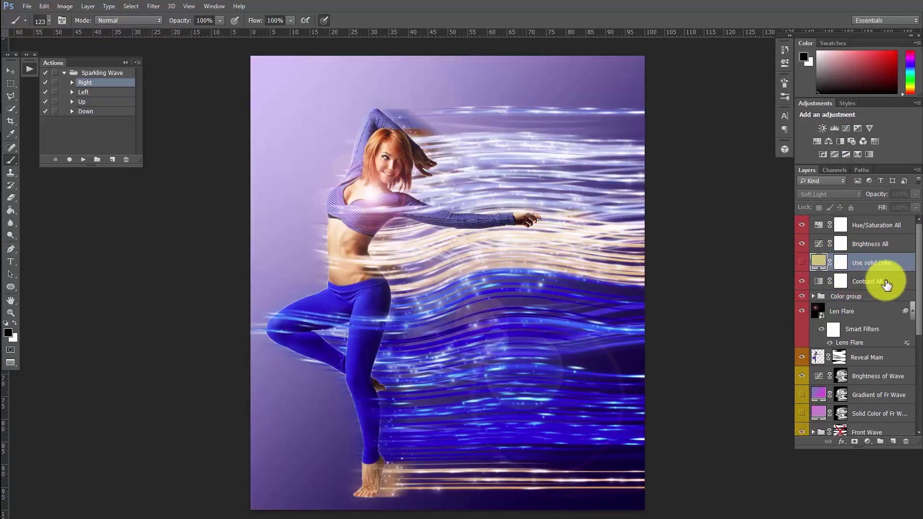
{"action": "left_click", "coordinate": [879, 287]}
{"action": "left_click", "coordinate": [801, 281]}
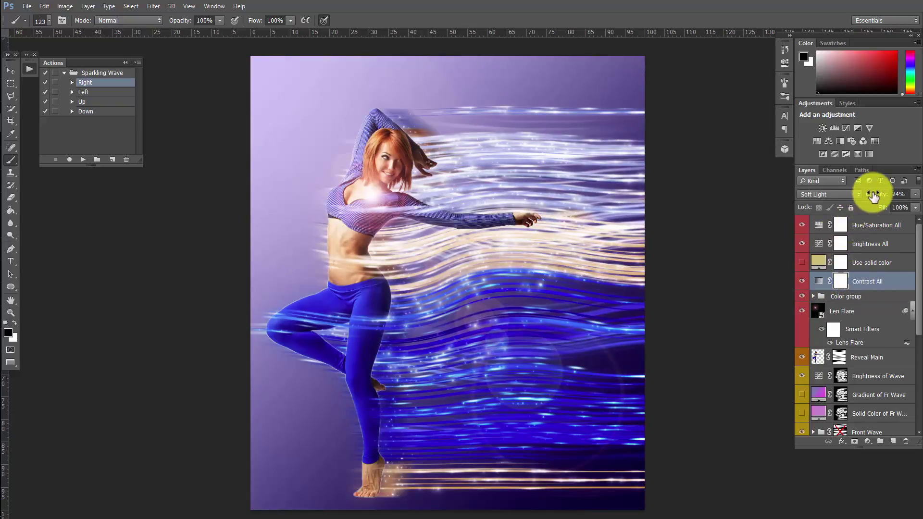
{"action": "mouse_move", "coordinate": [874, 200]}
{"action": "left_mouse_down"}
{"action": "mouse_move", "coordinate": [917, 199]}
{"action": "mouse_move", "coordinate": [855, 197]}
{"action": "left_mouse_up"}
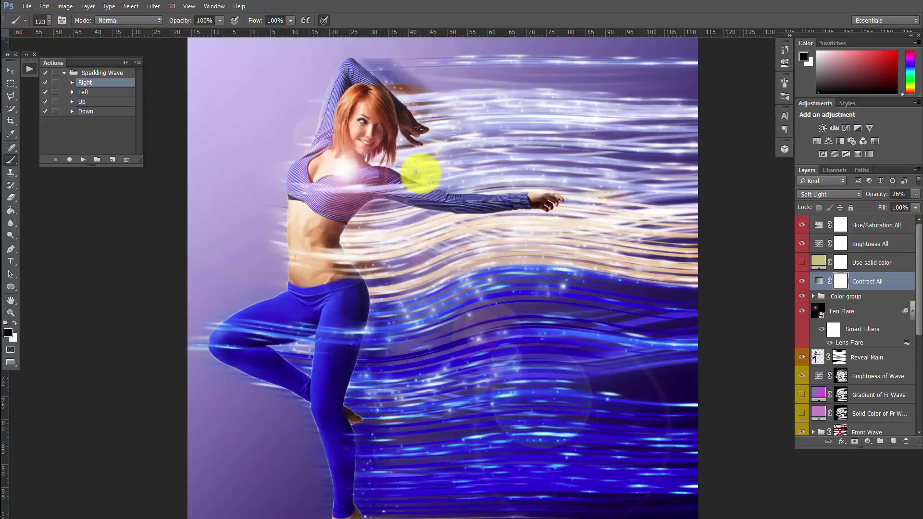
{"action": "key", "text": "ctrl+plus"}
{"action": "key", "text": "v"}
{"action": "scroll", "coordinate": [419, 181], "scroll_direction": "down", "scroll_amount": 1}
{"action": "key", "text": "Tab"}
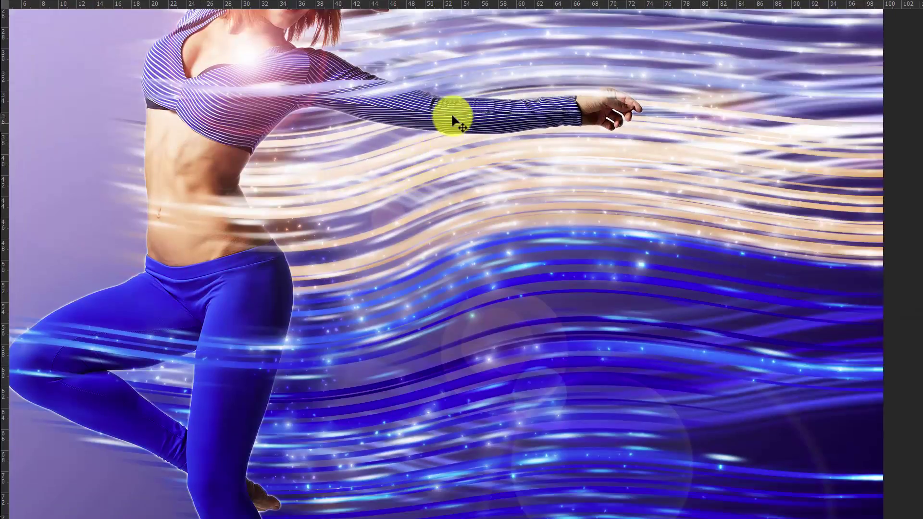
{"action": "left_click_drag", "start_coordinate": [462, 78], "coordinate": [466, 245]}
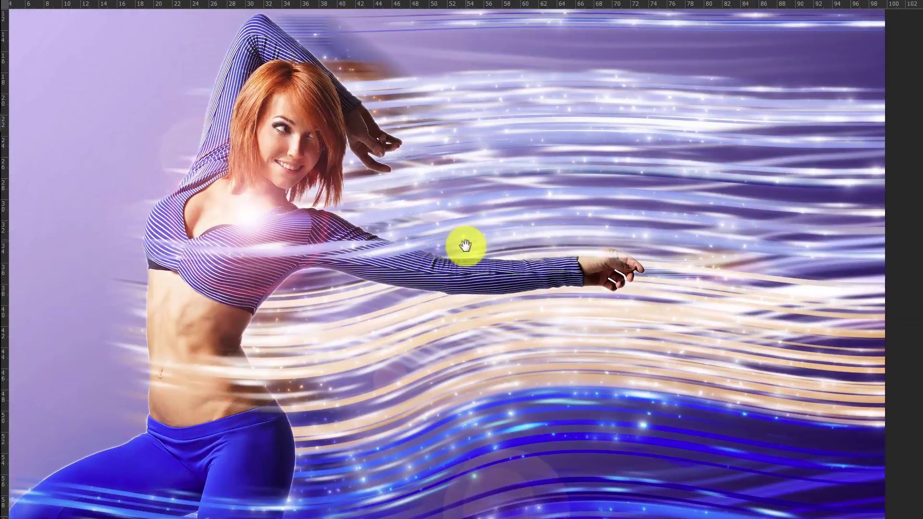
{"action": "left_click_drag", "start_coordinate": [478, 187], "coordinate": [477, 209]}
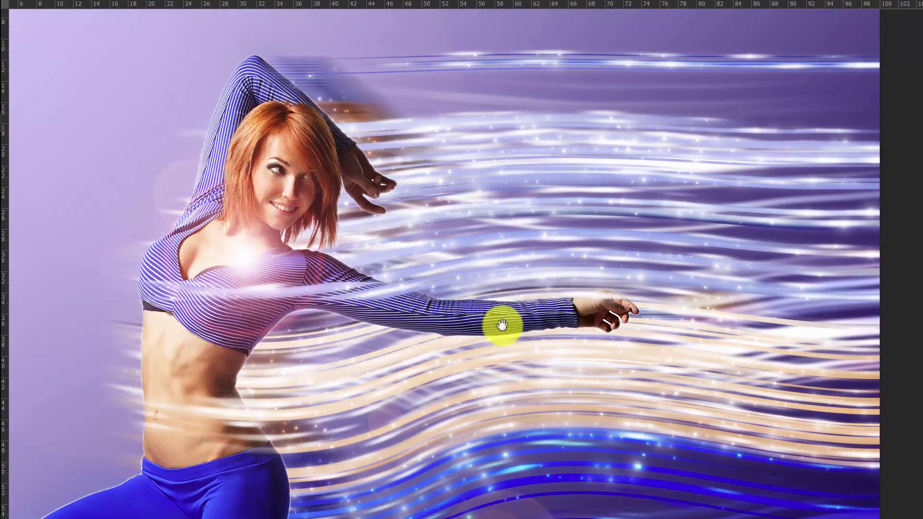
{"action": "left_click_drag", "start_coordinate": [526, 381], "coordinate": [524, 339]}
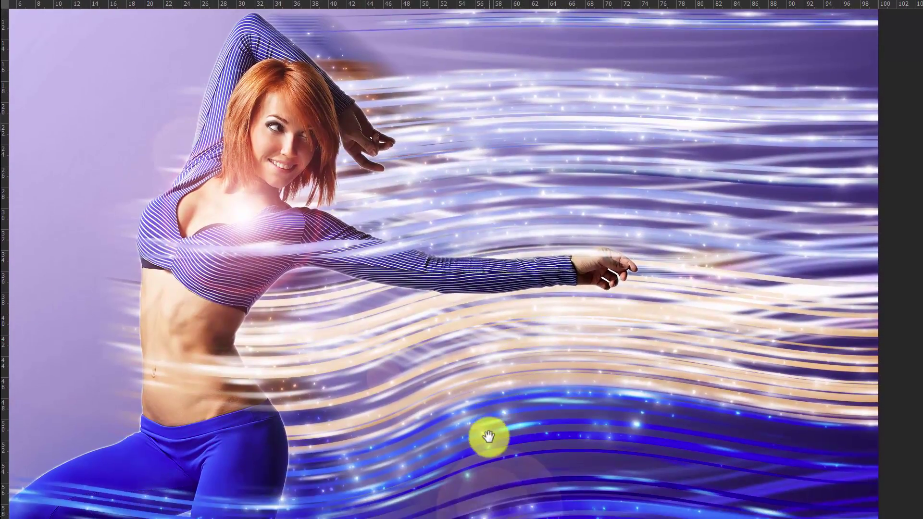
{"action": "left_click_drag", "start_coordinate": [486, 435], "coordinate": [494, 336]}
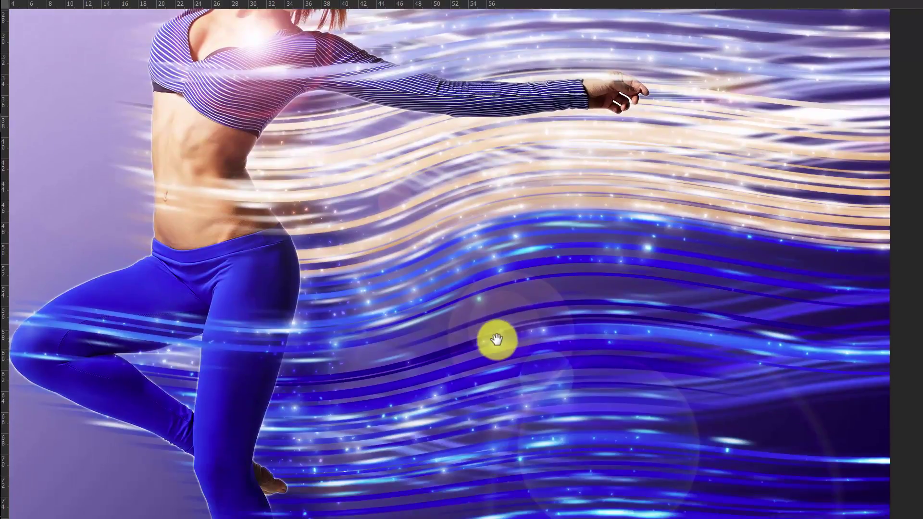
{"action": "left_click_drag", "start_coordinate": [494, 418], "coordinate": [511, 289]}
{"action": "left_click_drag", "start_coordinate": [500, 373], "coordinate": [507, 269]}
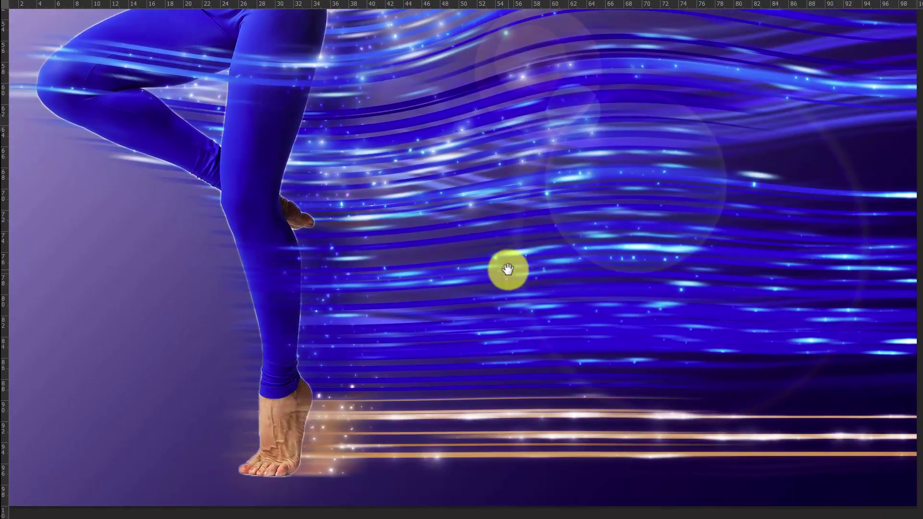
{"action": "key", "text": "ctrl+0"}
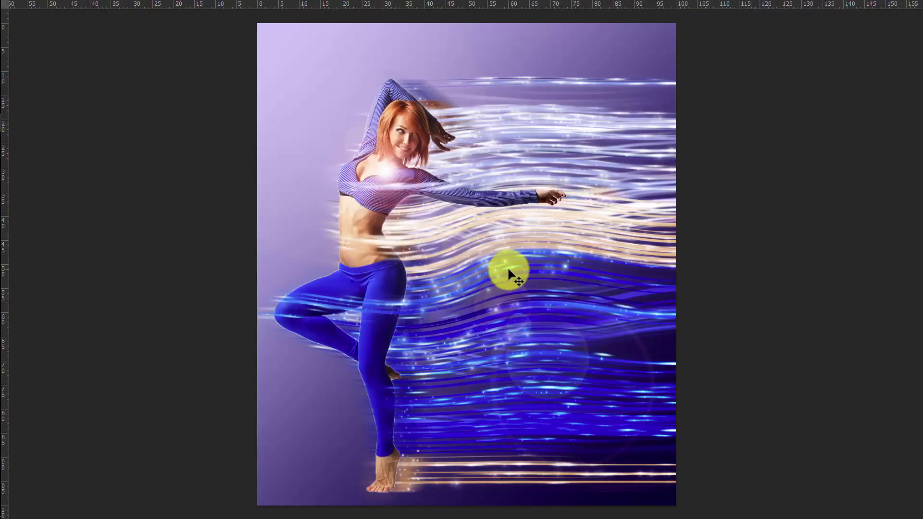
{"action": "key", "text": "f"}
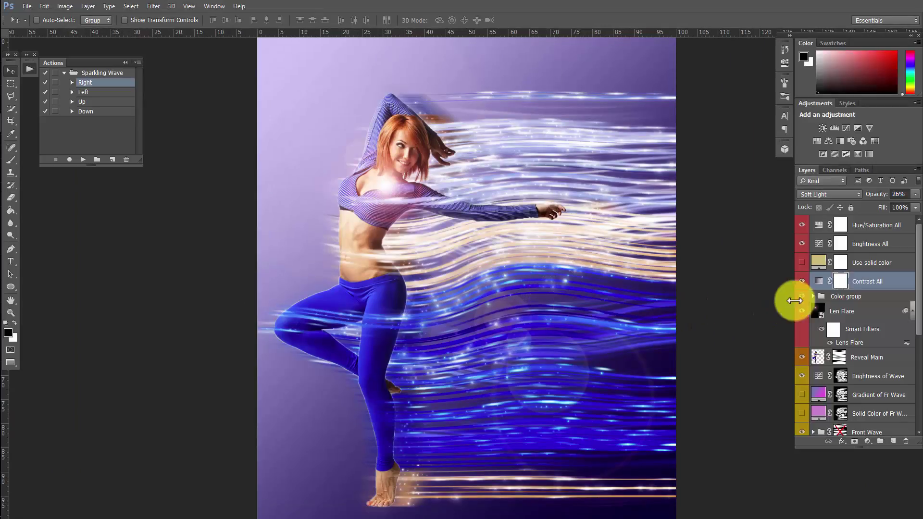
Step: Expand the Color group and preview the grades from Color 01 through the teal-and-gold variant
{"action": "scroll", "coordinate": [851, 288], "scroll_direction": "down", "scroll_amount": 3}
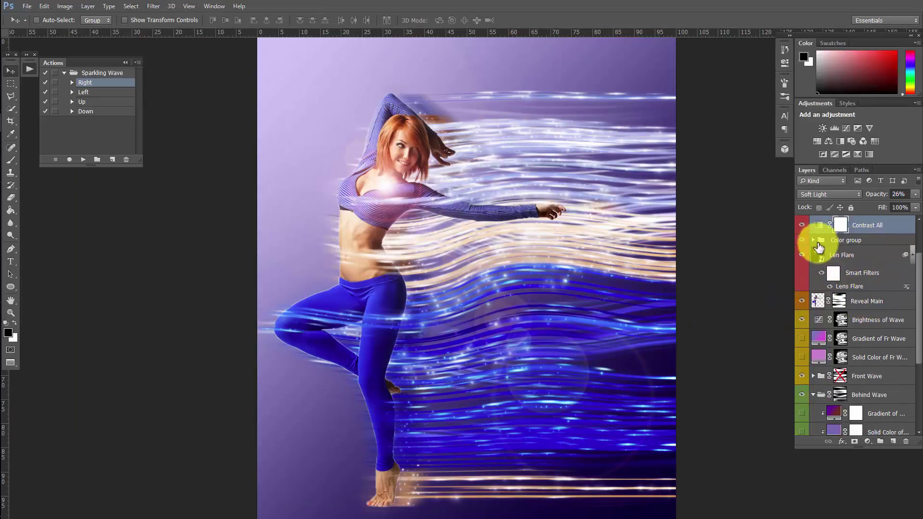
{"action": "left_click", "coordinate": [814, 240]}
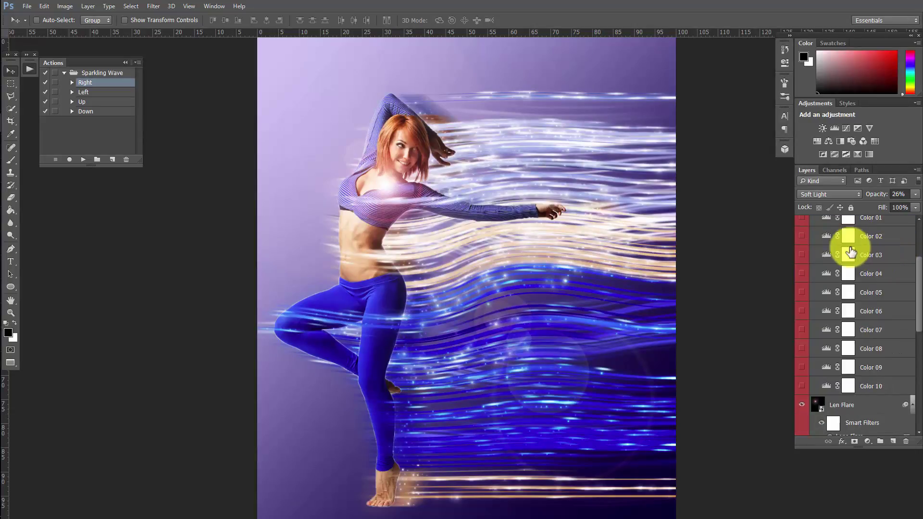
{"action": "left_click", "coordinate": [802, 236]}
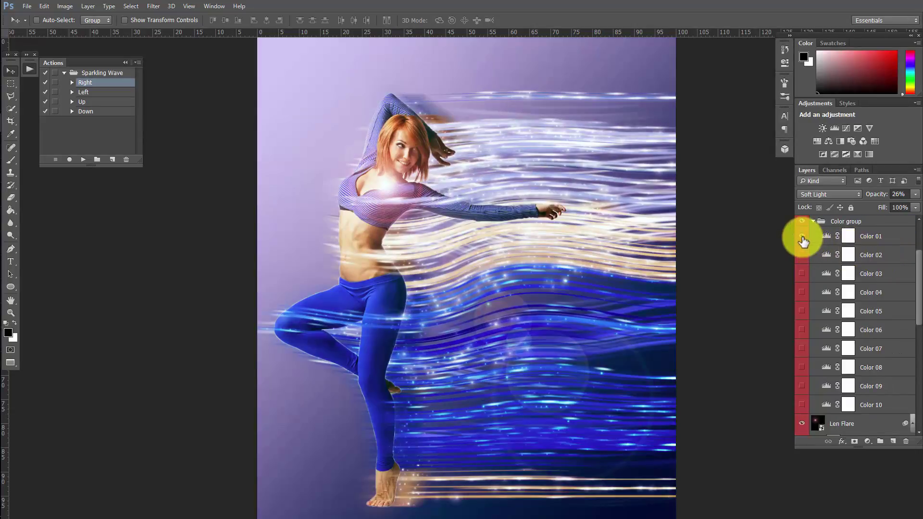
{"action": "left_click", "coordinate": [802, 255]}
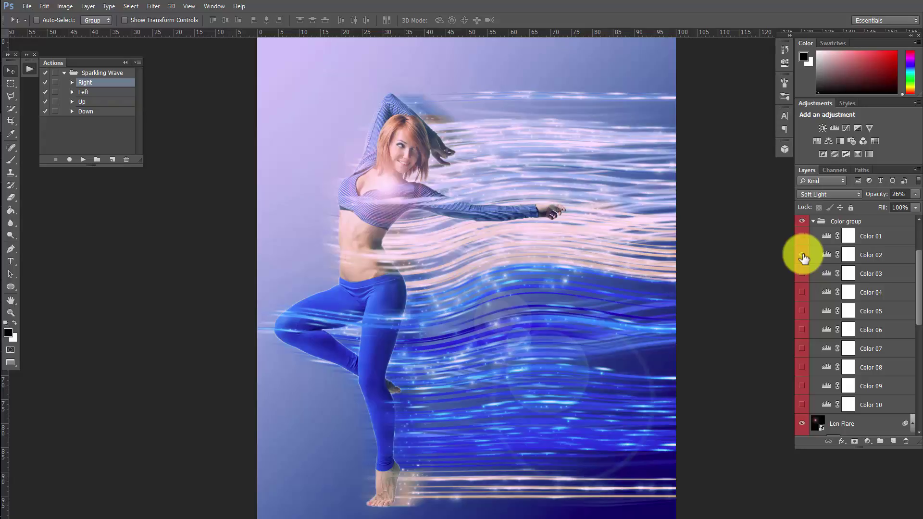
{"action": "left_click", "coordinate": [800, 264]}
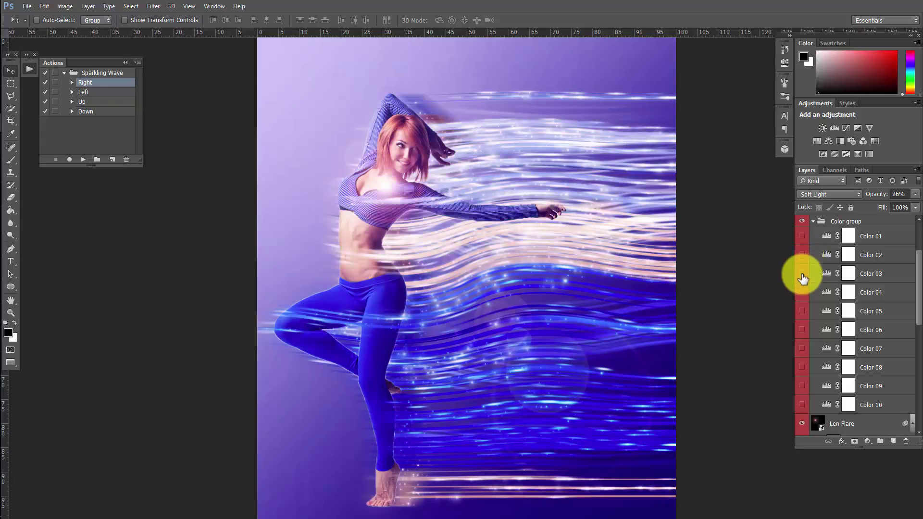
{"action": "left_click", "coordinate": [802, 293]}
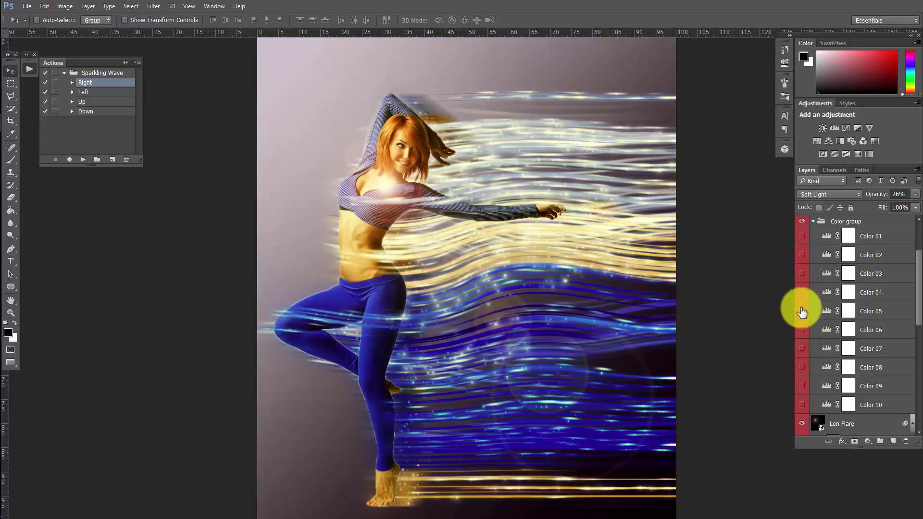
{"action": "left_click", "coordinate": [802, 330]}
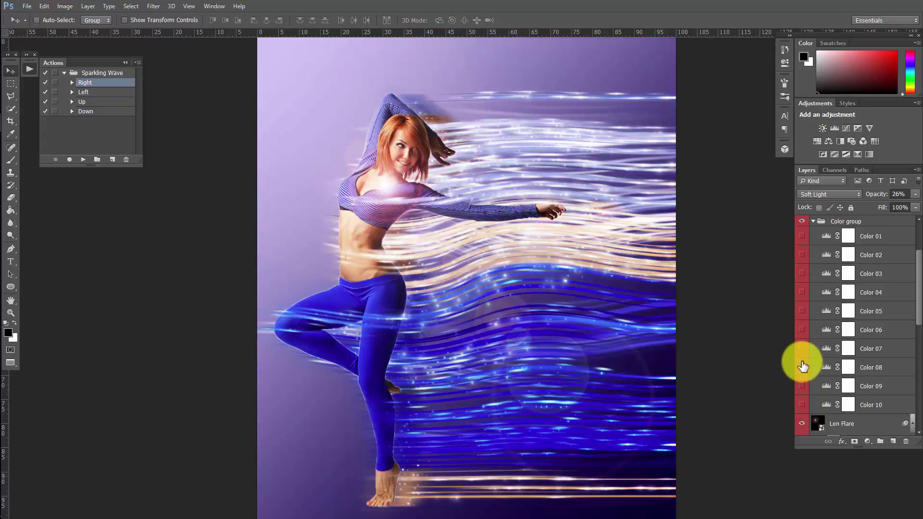
{"action": "left_click", "coordinate": [802, 368]}
{"action": "left_click", "coordinate": [802, 368]}
Step: Preview Color 09 and Color 10, hide them, fold the group and toggle Len Flare
{"action": "left_click", "coordinate": [802, 388]}
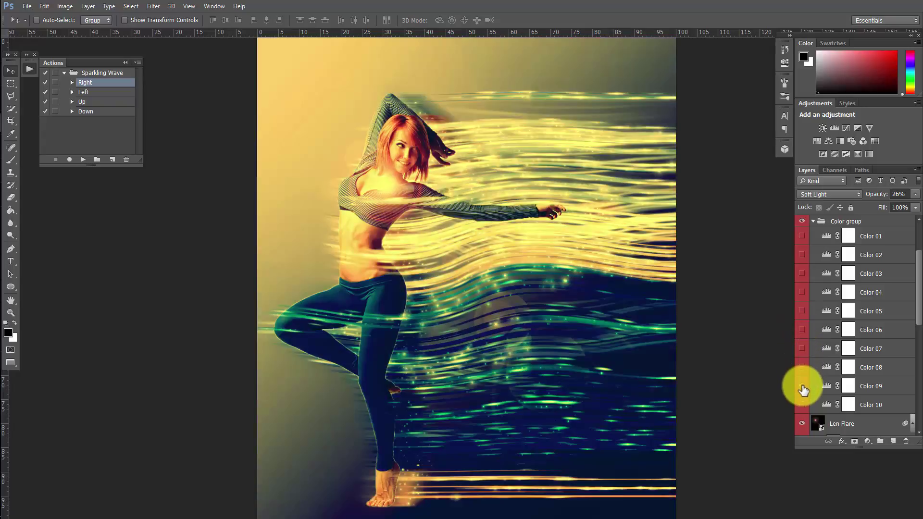
{"action": "left_click", "coordinate": [802, 386]}
{"action": "left_click", "coordinate": [801, 405]}
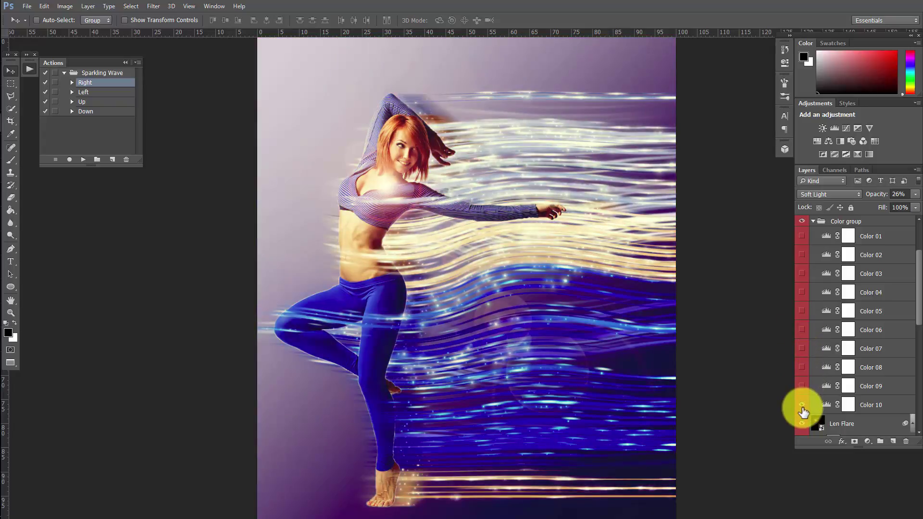
{"action": "left_click", "coordinate": [802, 407]}
{"action": "left_click", "coordinate": [813, 223]}
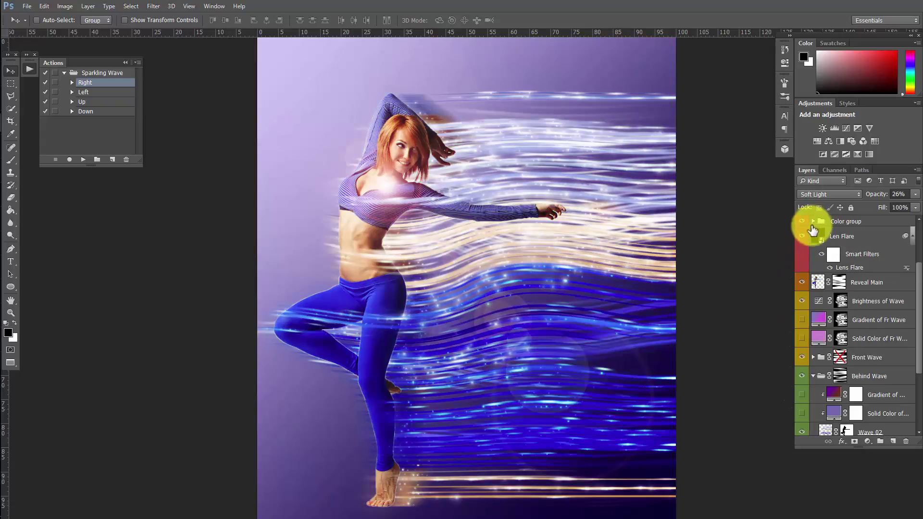
{"action": "left_click", "coordinate": [803, 238]}
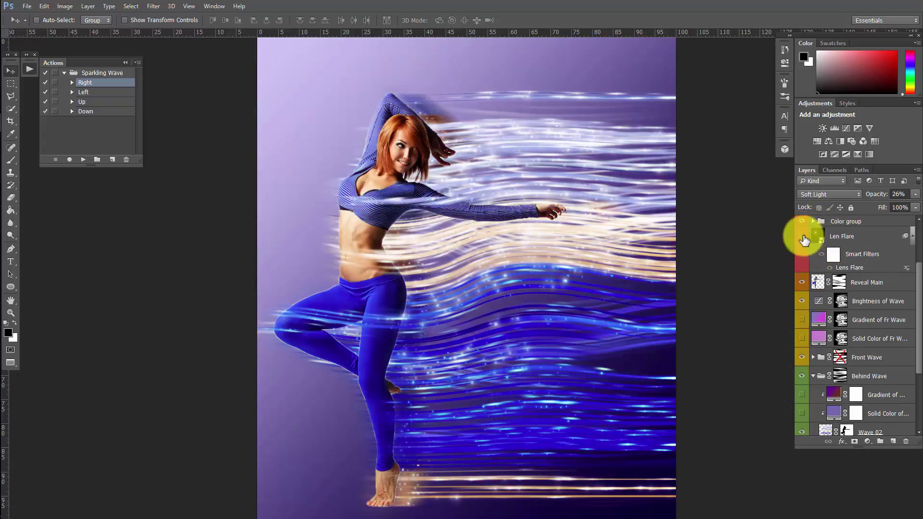
{"action": "left_click", "coordinate": [803, 238]}
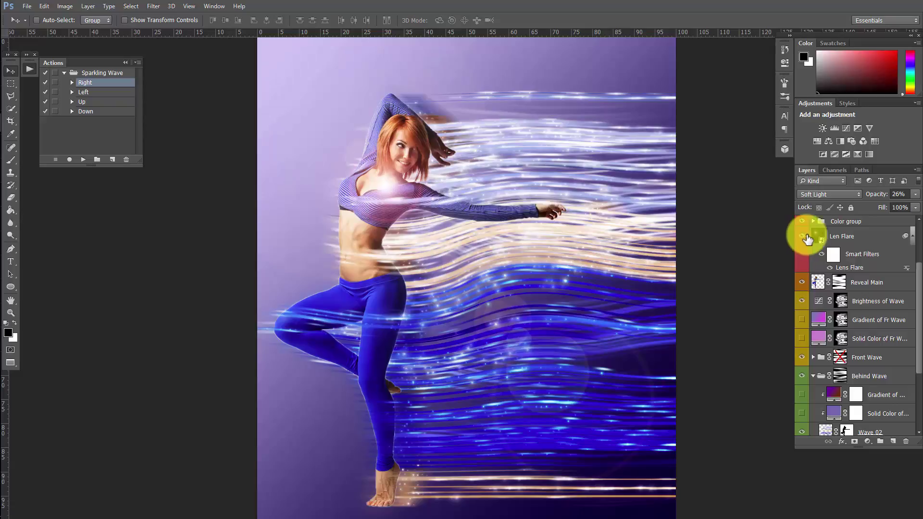
Step: Move the Lens Flare smart filter's centre toward the upper left
{"action": "double_click", "coordinate": [855, 270]}
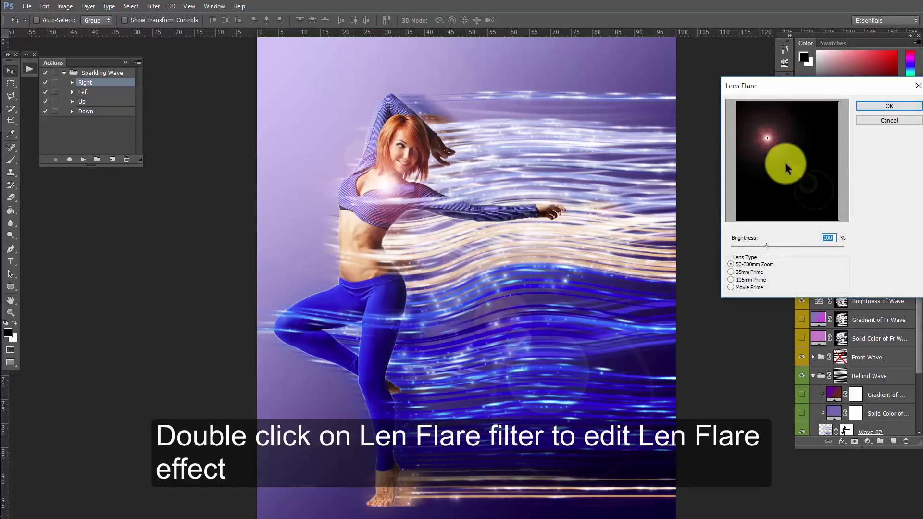
{"action": "left_click_drag", "start_coordinate": [795, 91], "coordinate": [754, 102]}
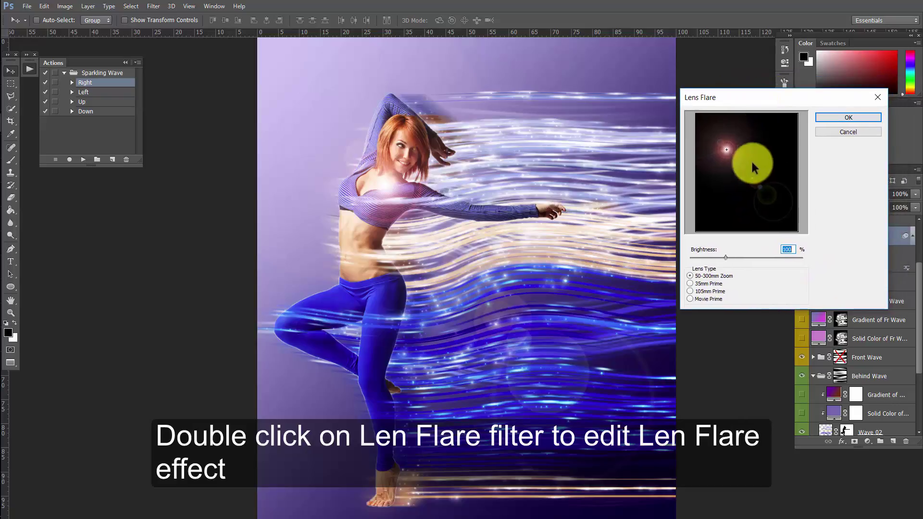
{"action": "left_click_drag", "start_coordinate": [751, 160], "coordinate": [711, 128]}
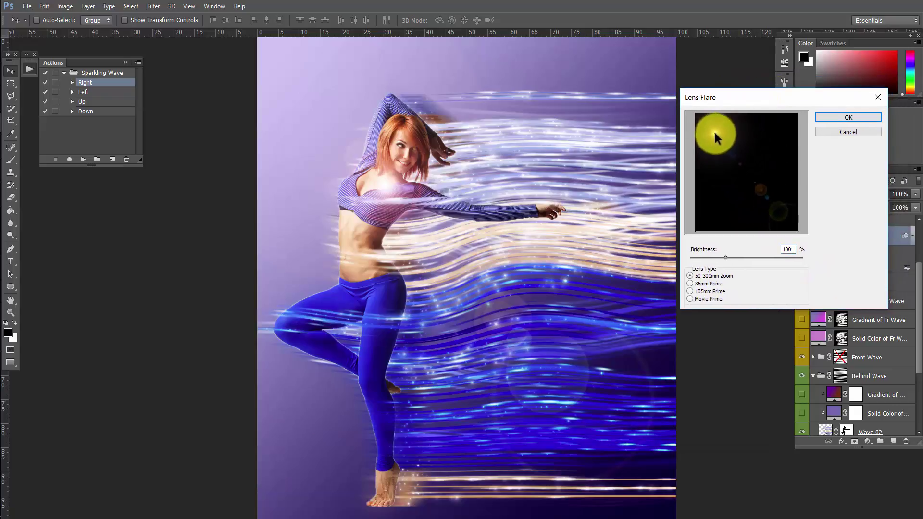
{"action": "left_click", "coordinate": [848, 117]}
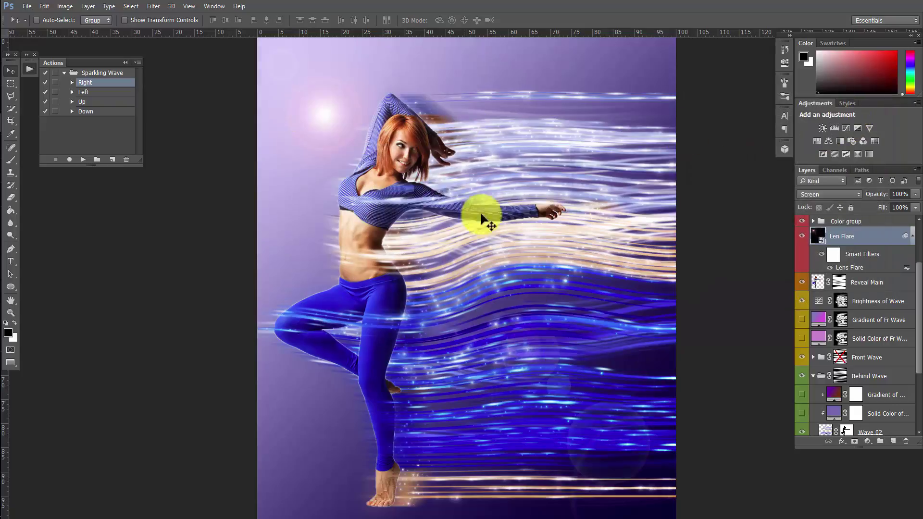
Step: Switch the lens type to Movie Prime and nudge the flare centre slightly right and down
{"action": "double_click", "coordinate": [849, 269]}
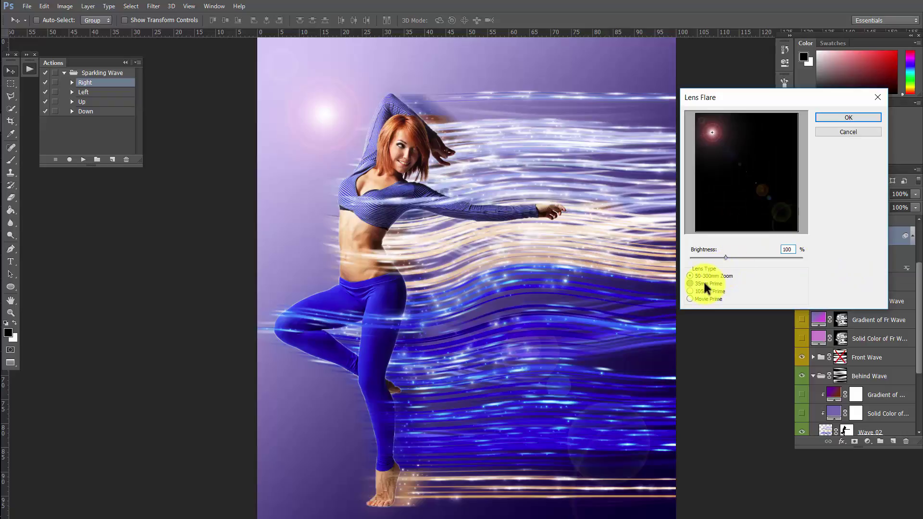
{"action": "left_click", "coordinate": [702, 290]}
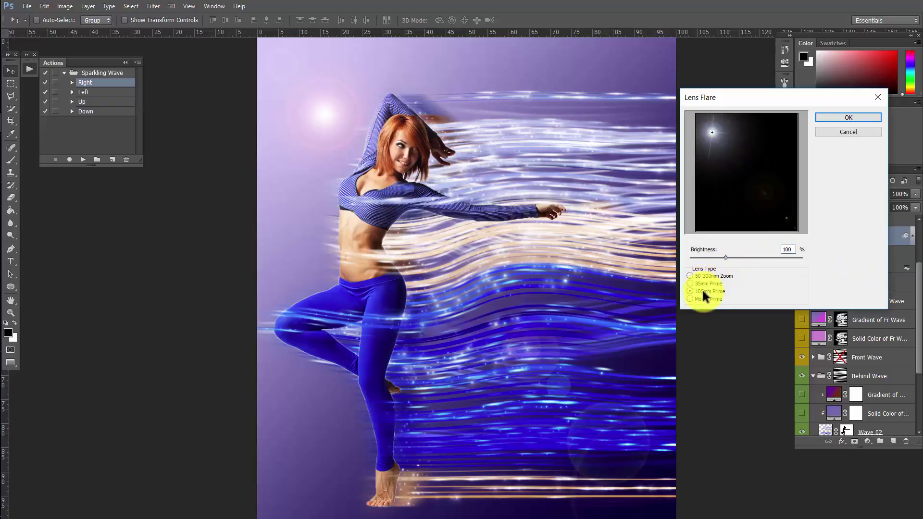
{"action": "left_click", "coordinate": [703, 298]}
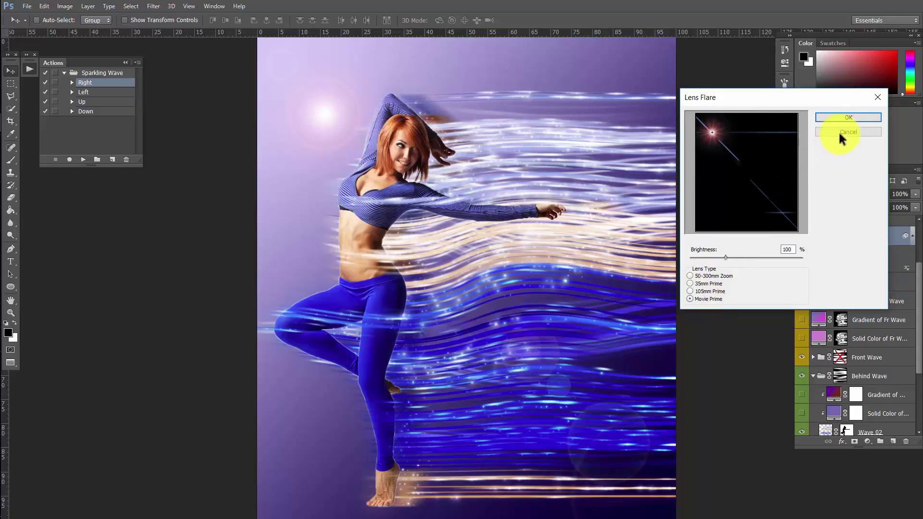
{"action": "left_click", "coordinate": [849, 117]}
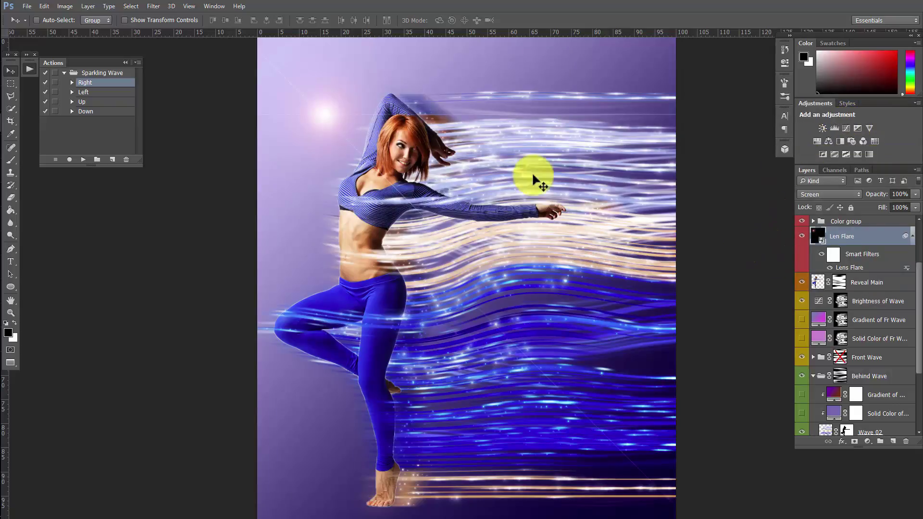
{"action": "double_click", "coordinate": [852, 267]}
{"action": "left_click_drag", "start_coordinate": [712, 132], "coordinate": [739, 145]}
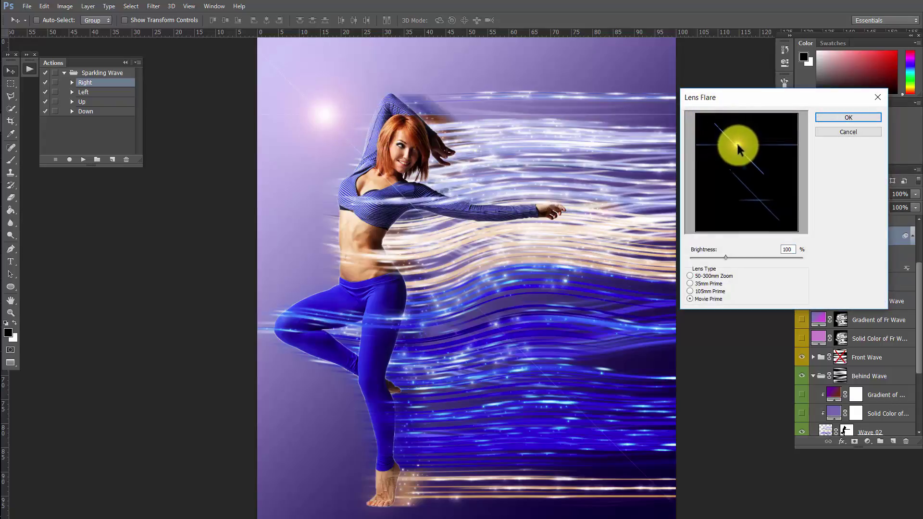
{"action": "left_click", "coordinate": [832, 117]}
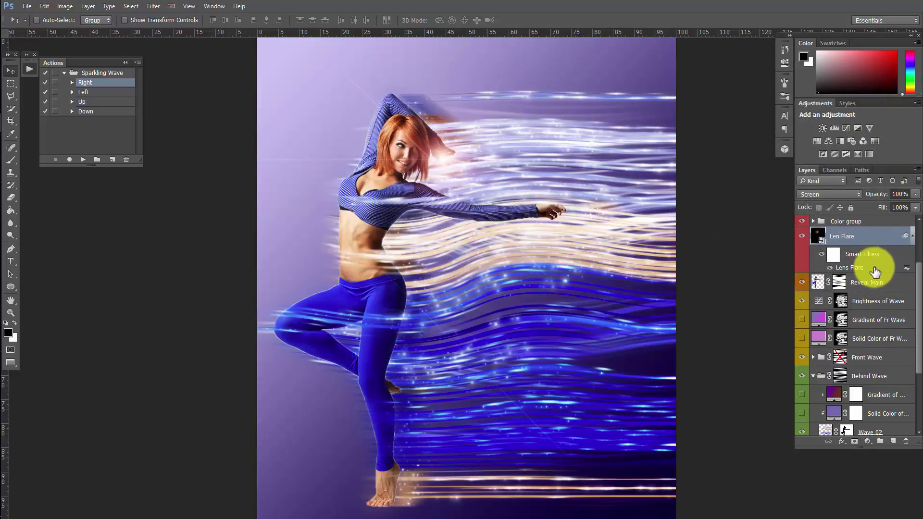
Step: Compare Brightness of Wave on and off, then raise its curve point to brighten the waves
{"action": "scroll", "coordinate": [874, 273], "scroll_direction": "down", "scroll_amount": 1}
{"action": "scroll", "coordinate": [875, 269], "scroll_direction": "down", "scroll_amount": 1}
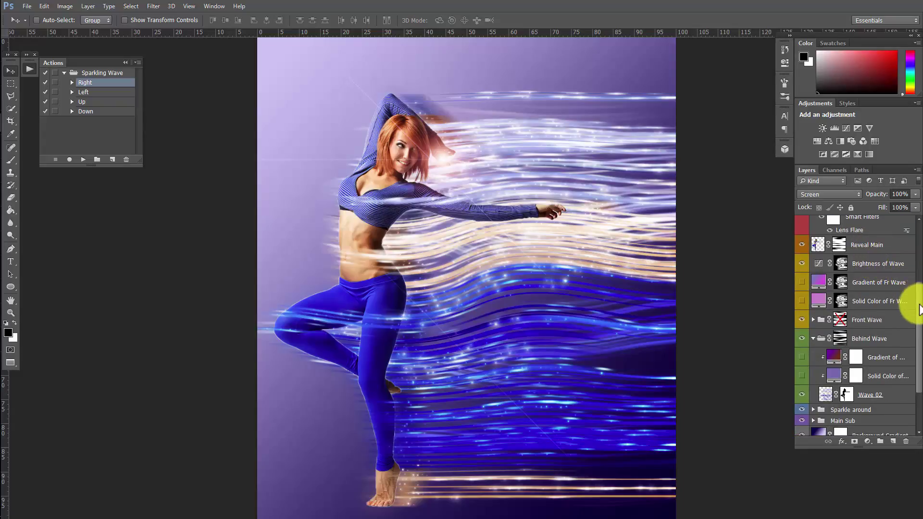
{"action": "scroll", "coordinate": [919, 311], "scroll_direction": "down", "scroll_amount": 1}
{"action": "left_click", "coordinate": [802, 247]}
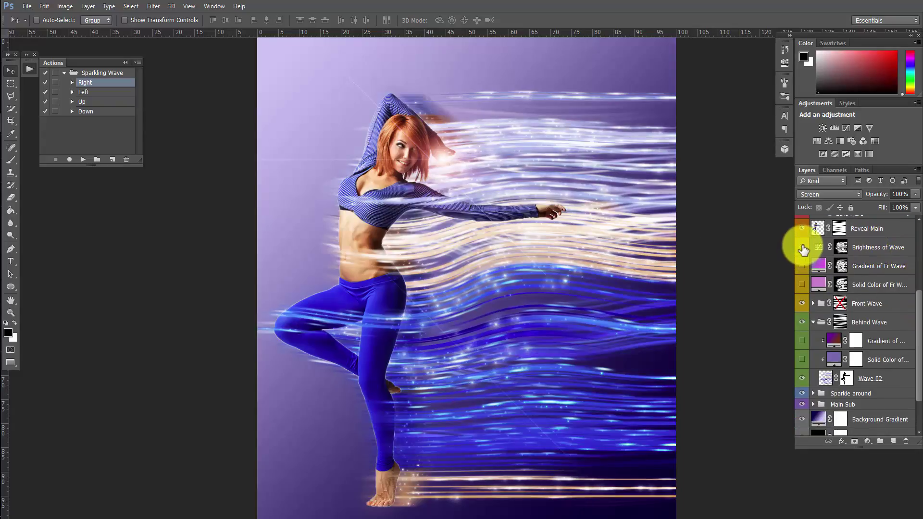
{"action": "left_click", "coordinate": [802, 248]}
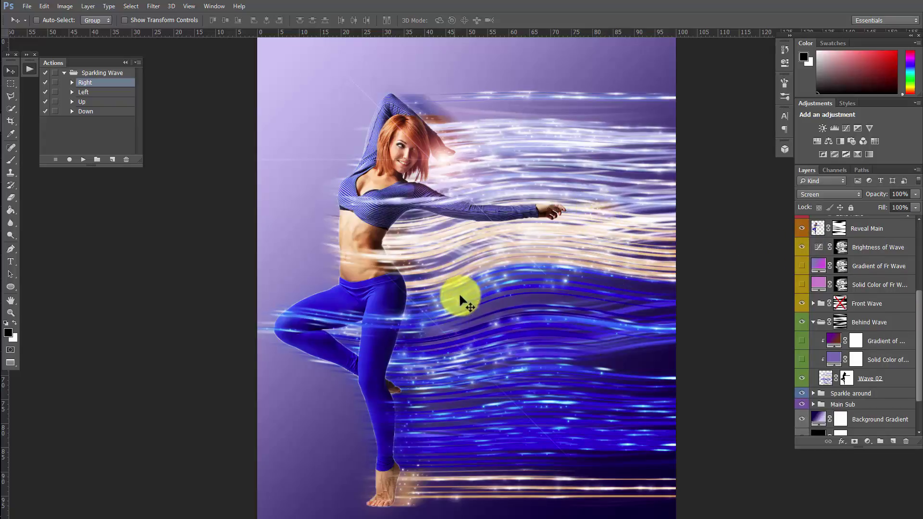
{"action": "double_click", "coordinate": [819, 247]}
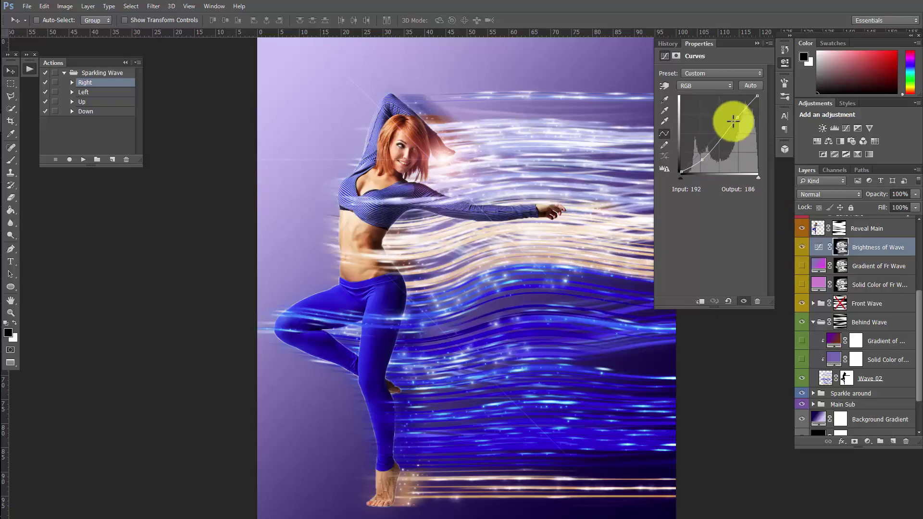
{"action": "mouse_move", "coordinate": [735, 117]}
{"action": "left_mouse_down"}
{"action": "mouse_move", "coordinate": [728, 104]}
{"action": "mouse_move", "coordinate": [738, 127]}
{"action": "mouse_move", "coordinate": [736, 118]}
{"action": "left_mouse_up"}
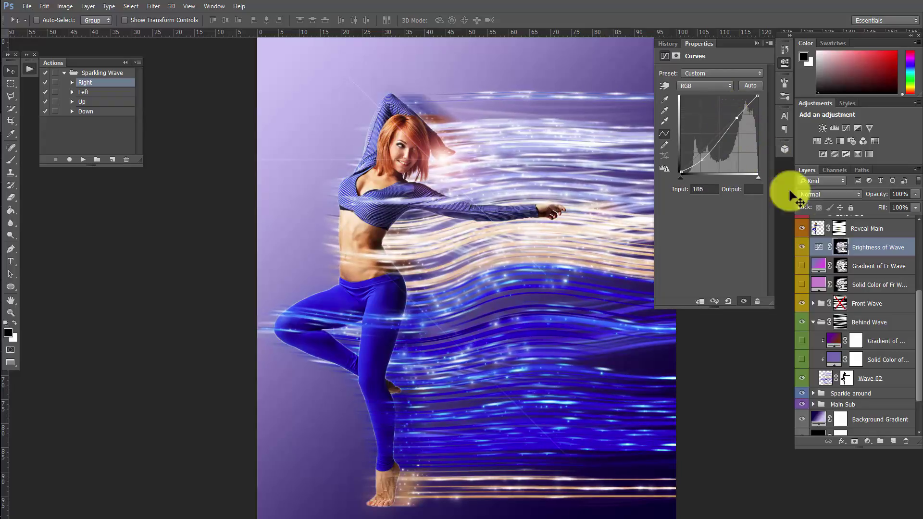
Step: Select Gradient of Fr Wave, hide the front wave, and collapse the Properties panel
{"action": "left_click", "coordinate": [887, 266]}
{"action": "scroll", "coordinate": [904, 283], "scroll_direction": "down", "scroll_amount": 1}
{"action": "scroll", "coordinate": [894, 279], "scroll_direction": "down", "scroll_amount": 1}
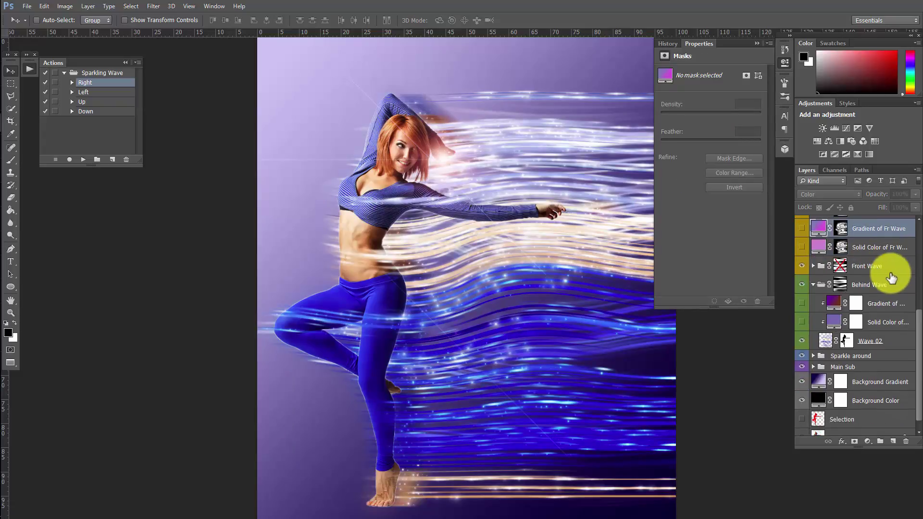
{"action": "left_click", "coordinate": [802, 266]}
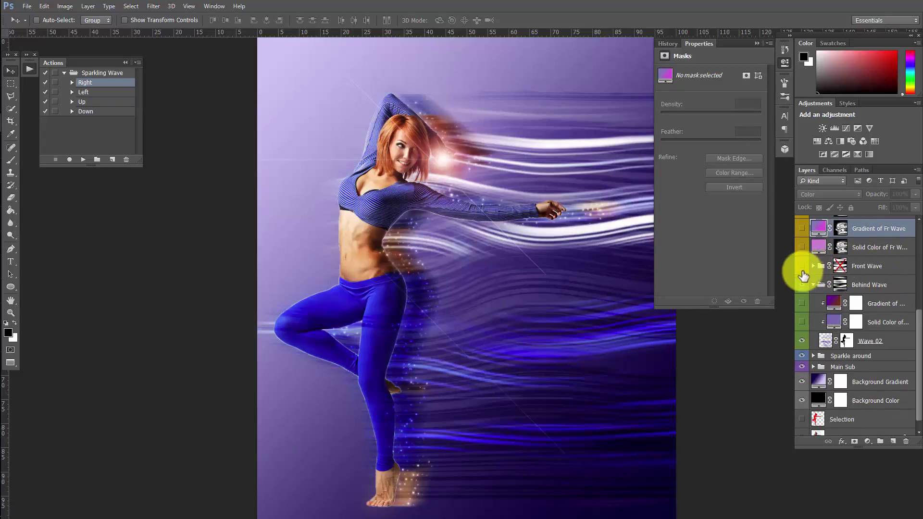
{"action": "left_click", "coordinate": [699, 44]}
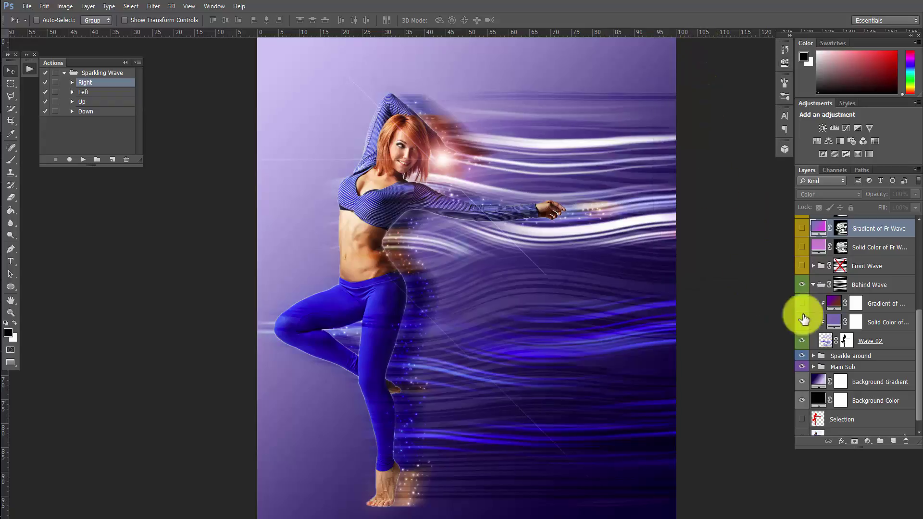
Step: Toggle the Behind Wave group off and on to compare, and hide Brightness of Wave
{"action": "left_click", "coordinate": [802, 286]}
{"action": "left_click", "coordinate": [801, 286]}
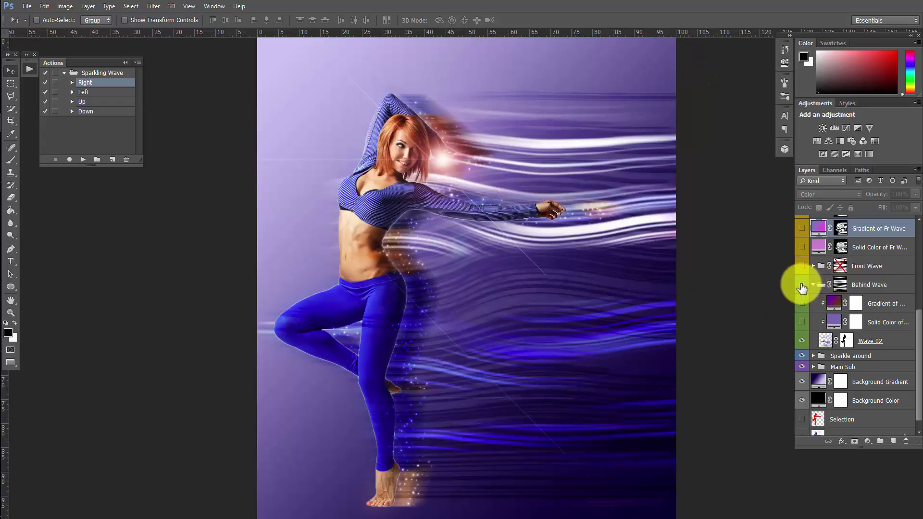
{"action": "left_click", "coordinate": [802, 287]}
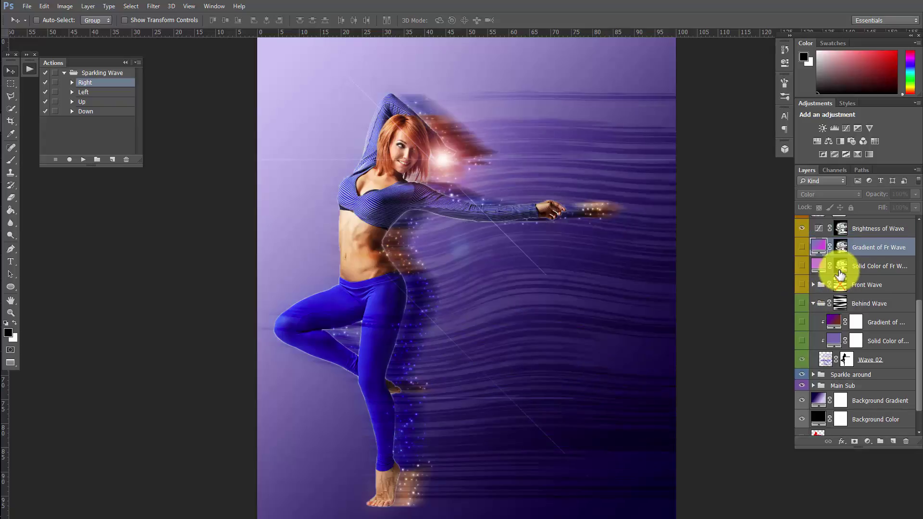
{"action": "scroll", "coordinate": [802, 270], "scroll_direction": "up", "scroll_amount": 2}
{"action": "left_click", "coordinate": [802, 248]}
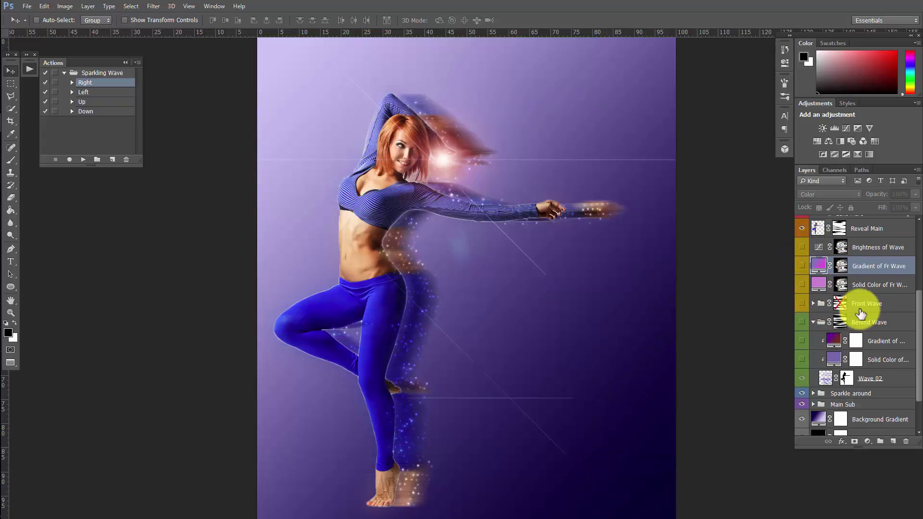
{"action": "scroll", "coordinate": [854, 309], "scroll_direction": "down", "scroll_amount": 1}
{"action": "scroll", "coordinate": [852, 309], "scroll_direction": "down", "scroll_amount": 1}
Step: Show Behind Wave and Front Wave again and expand the Front Wave group's contents
{"action": "left_click", "coordinate": [803, 286]}
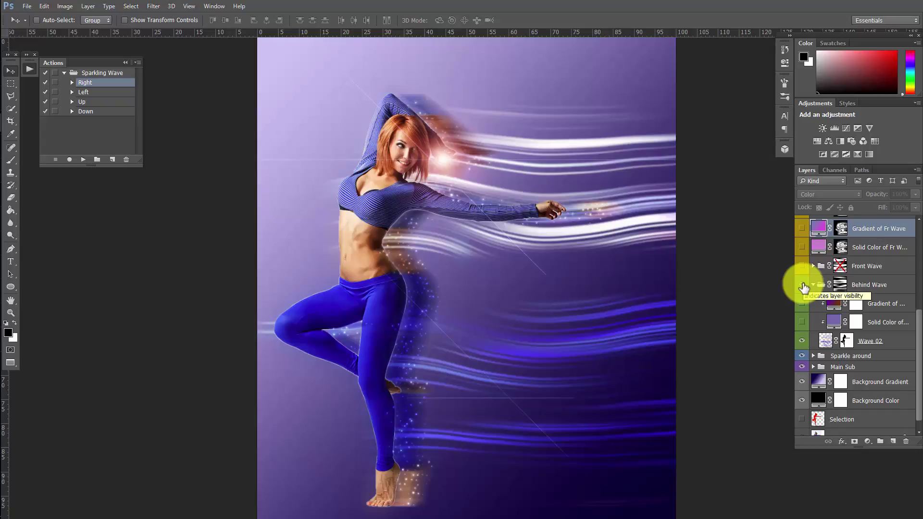
{"action": "left_click", "coordinate": [802, 287]}
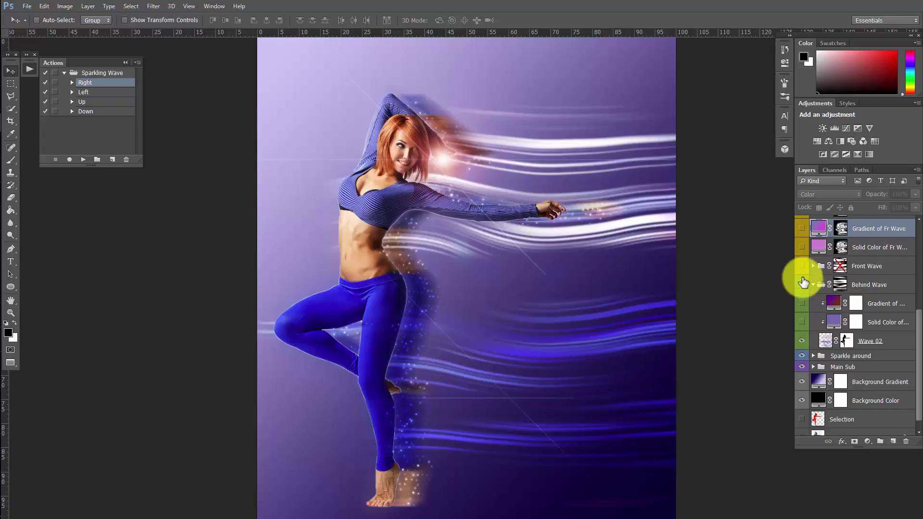
{"action": "left_click", "coordinate": [802, 266]}
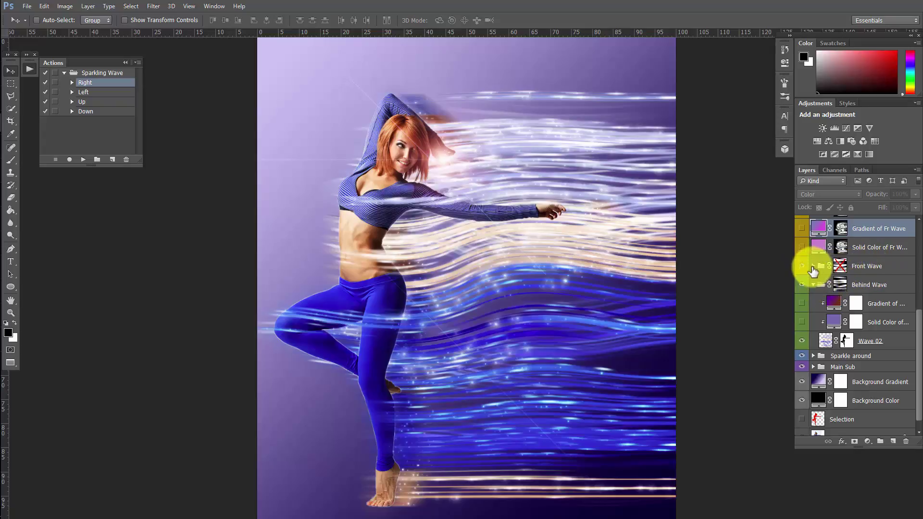
{"action": "left_click", "coordinate": [813, 266]}
Step: Expand Sparkling dots, then collapse the Sparkling dots and Glow waves cut subgroups
{"action": "left_click", "coordinate": [821, 300]}
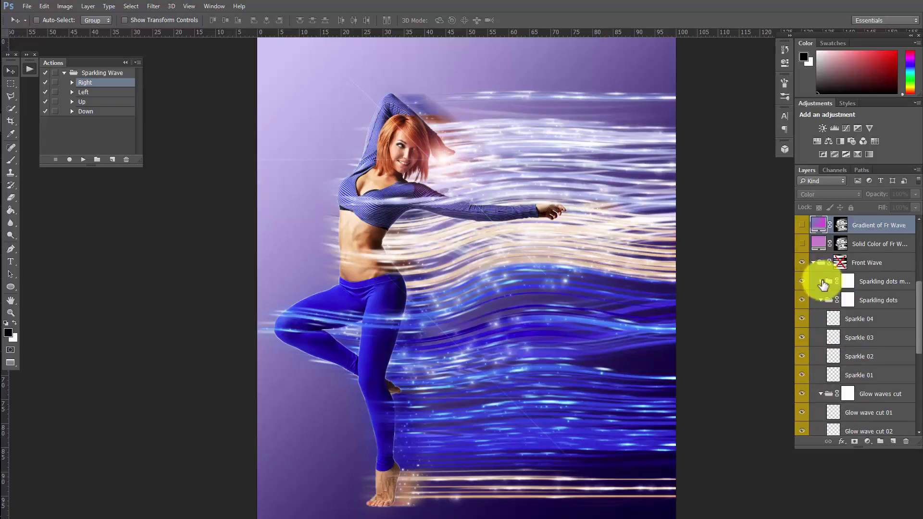
{"action": "scroll", "coordinate": [865, 281], "scroll_direction": "down", "scroll_amount": 1}
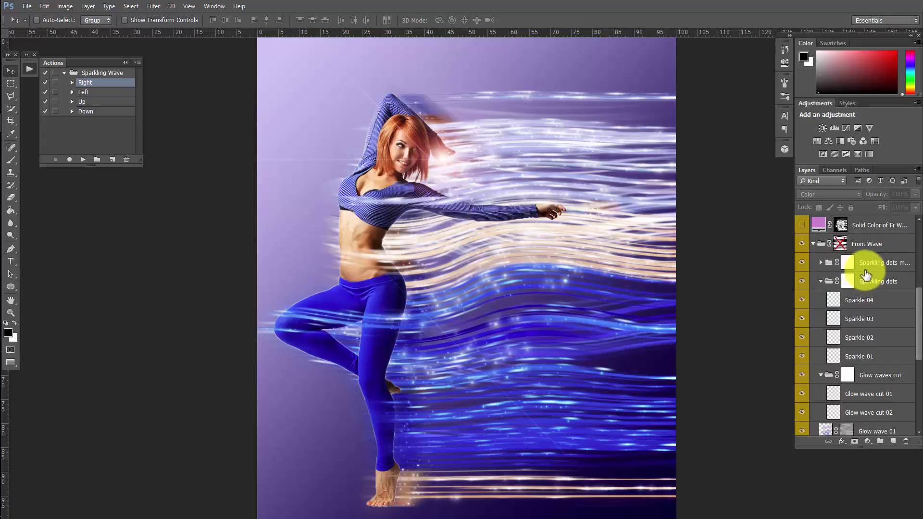
{"action": "scroll", "coordinate": [865, 275], "scroll_direction": "down", "scroll_amount": 1}
{"action": "left_click", "coordinate": [820, 262]}
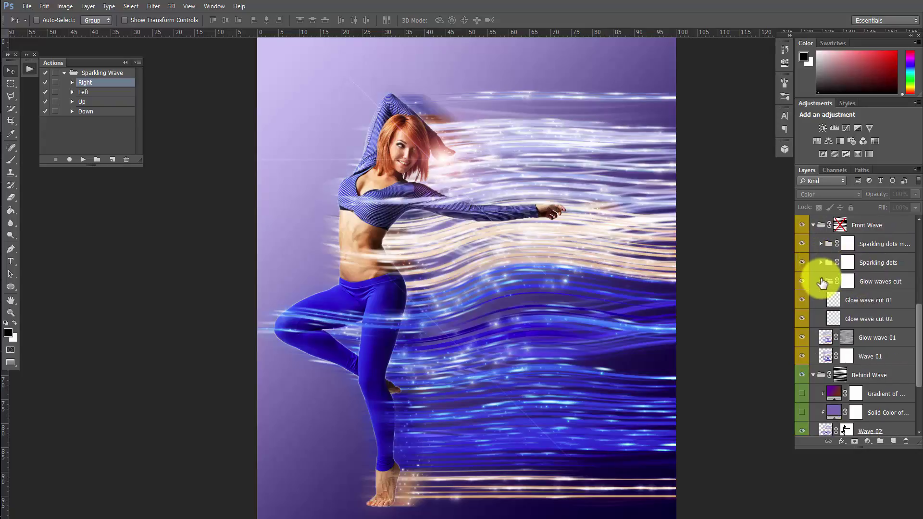
{"action": "left_click", "coordinate": [821, 281]}
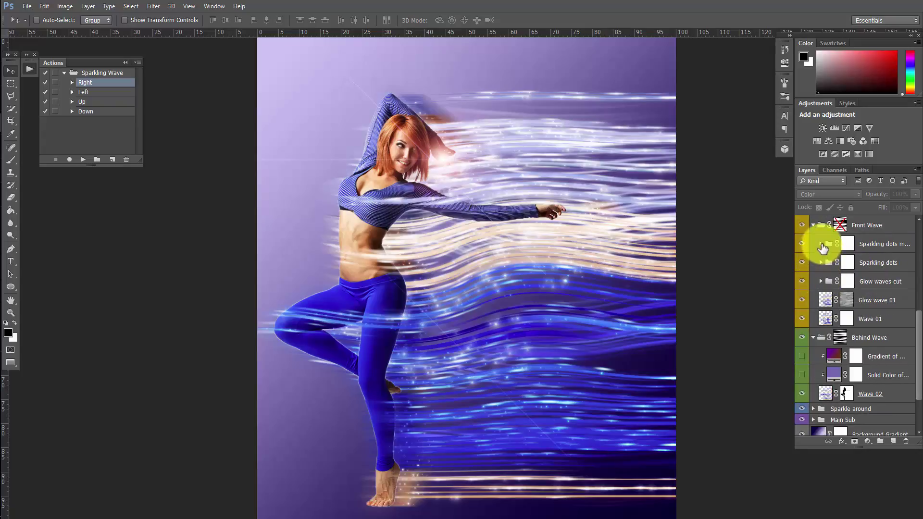
Step: Hide both Sparkling dots groups, Glow waves cut, Glow wave 01 and Wave 01
{"action": "left_click", "coordinate": [802, 245]}
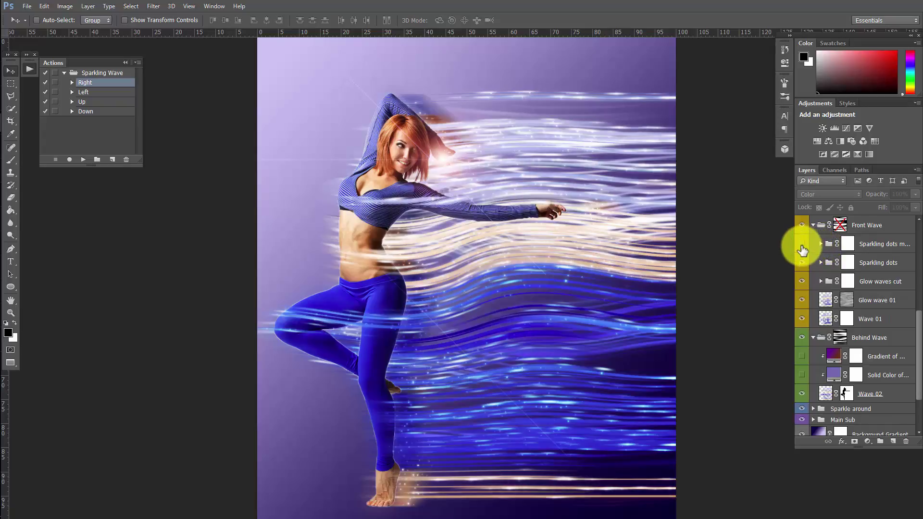
{"action": "left_click", "coordinate": [802, 263]}
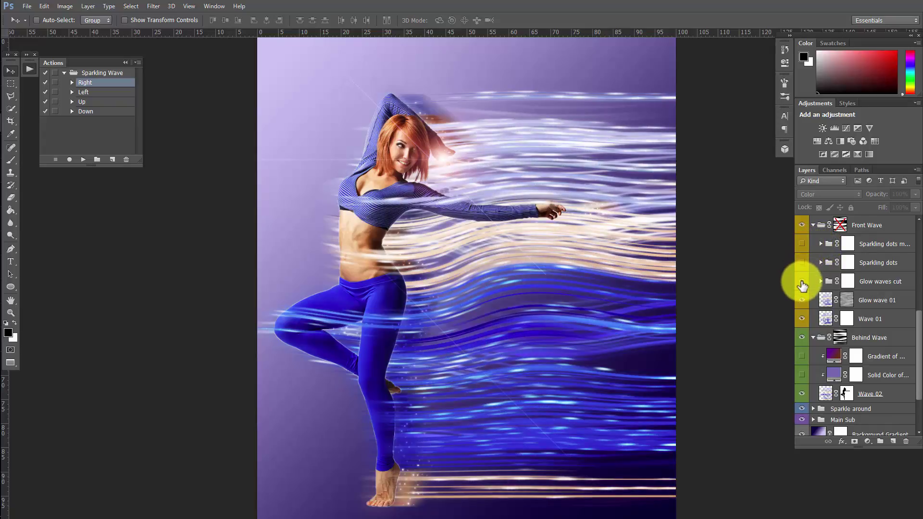
{"action": "left_click", "coordinate": [802, 282]}
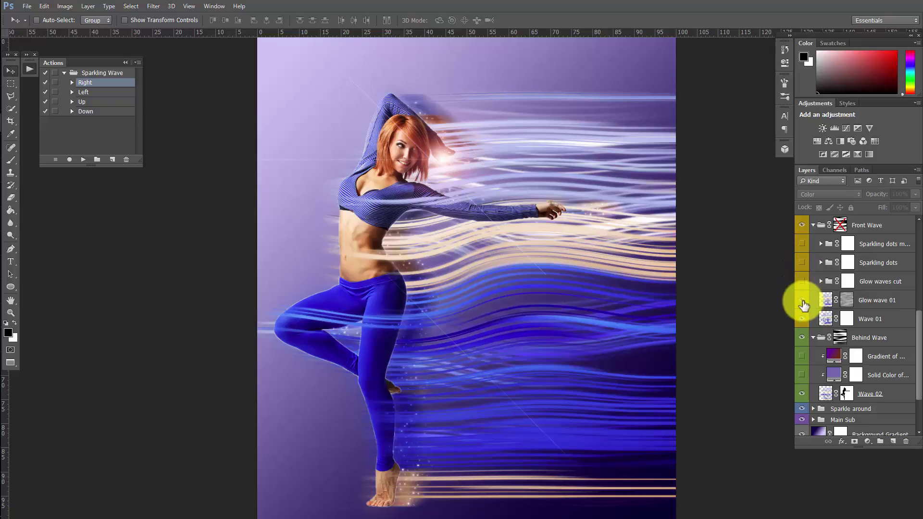
{"action": "left_click", "coordinate": [802, 301]}
{"action": "left_click", "coordinate": [802, 319]}
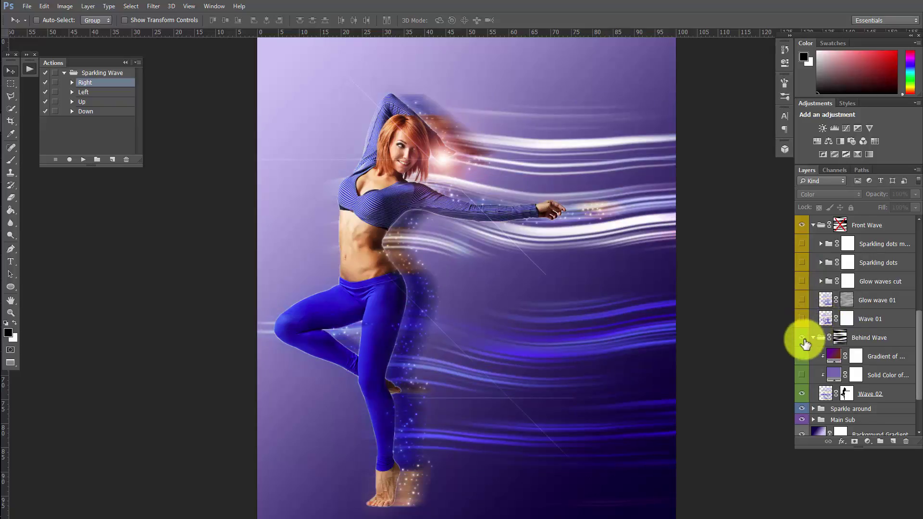
Step: Collapse and hide Behind Wave, hide Sparkle around, and toggle Main Sub off and on
{"action": "left_click", "coordinate": [812, 338]}
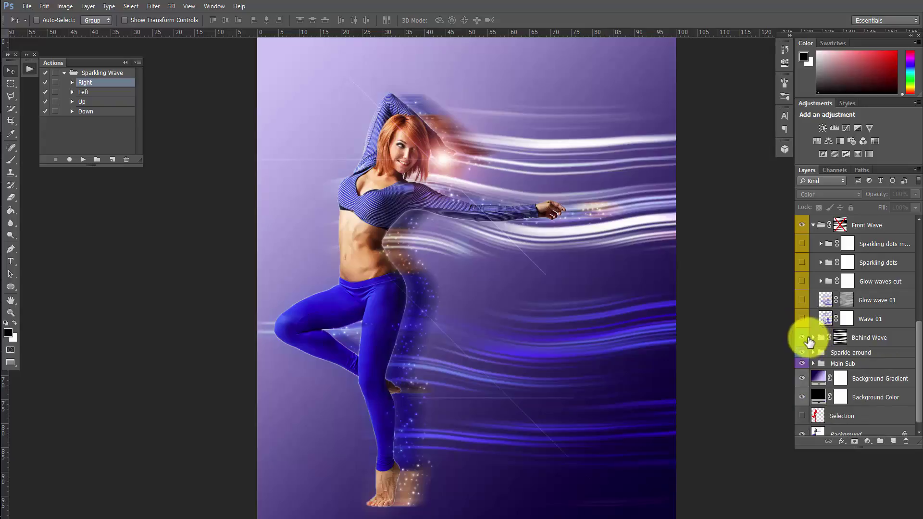
{"action": "left_click", "coordinate": [802, 339]}
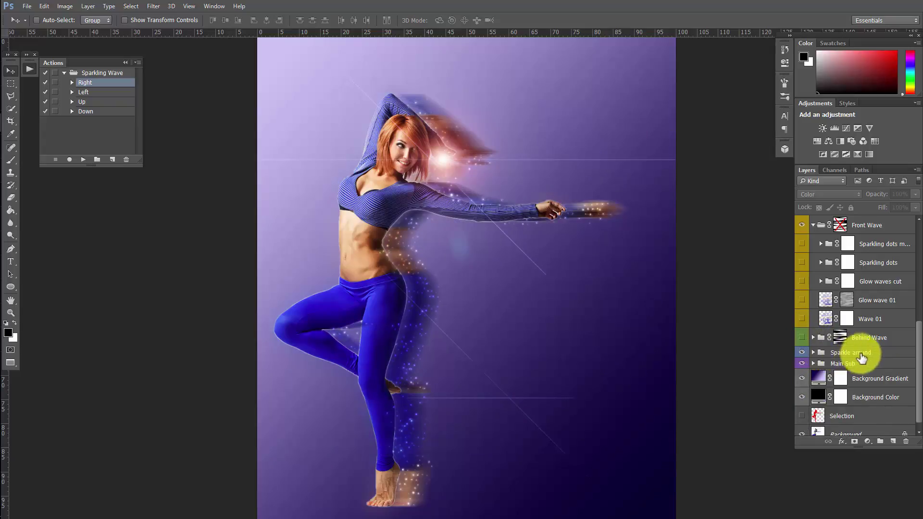
{"action": "left_click", "coordinate": [803, 354]}
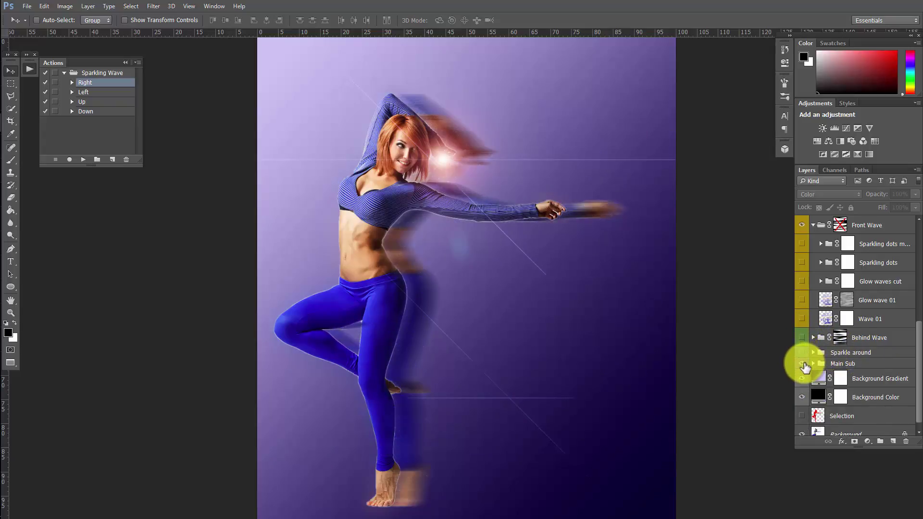
{"action": "left_click", "coordinate": [803, 364]}
{"action": "left_click", "coordinate": [802, 364]}
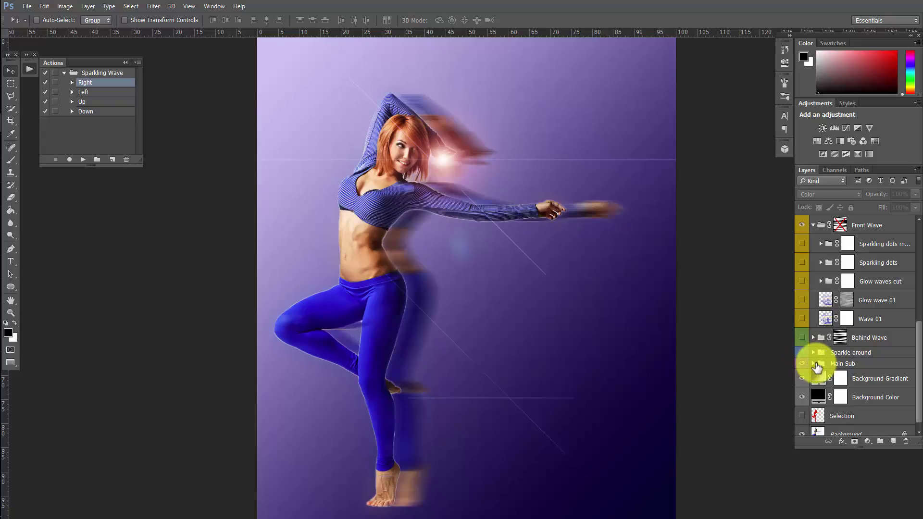
Step: Expand Main Sub to toggle the Blur trail, collapse it, and show Sparkle around again
{"action": "left_click", "coordinate": [812, 364]}
{"action": "scroll", "coordinate": [809, 358], "scroll_direction": "down", "scroll_amount": 2}
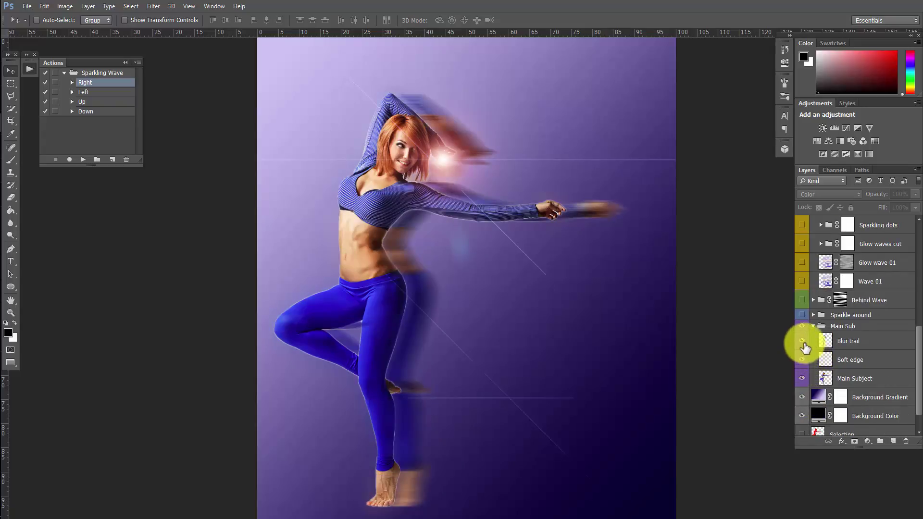
{"action": "left_click", "coordinate": [804, 342]}
{"action": "left_click", "coordinate": [803, 343]}
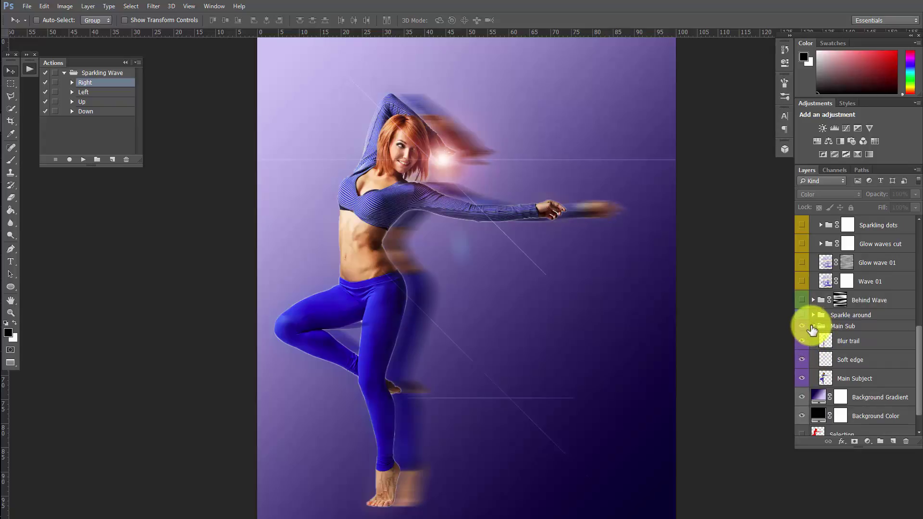
{"action": "left_click", "coordinate": [813, 327]}
{"action": "left_click", "coordinate": [803, 344]}
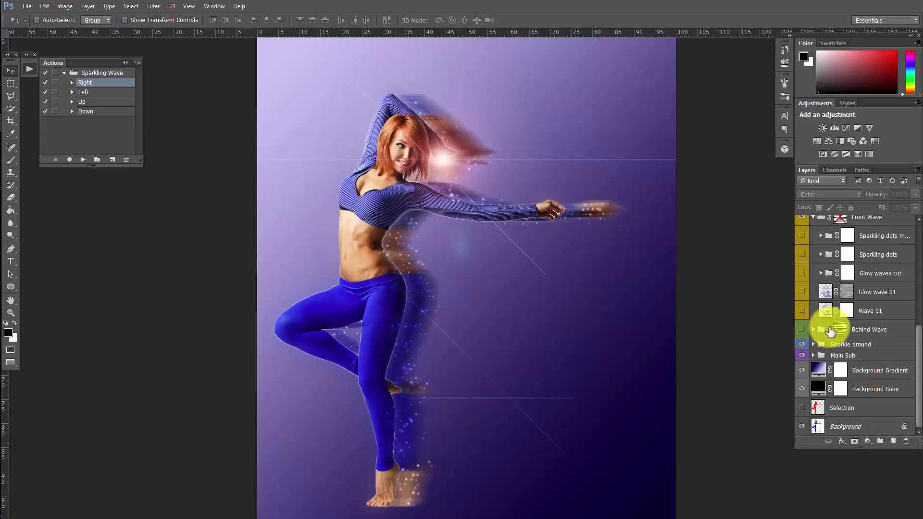
Step: Show both Sparkling dots groups and Glow waves cut, hide Behind Wave, and enable Gradient of Fr Wave
{"action": "left_click", "coordinate": [802, 330]}
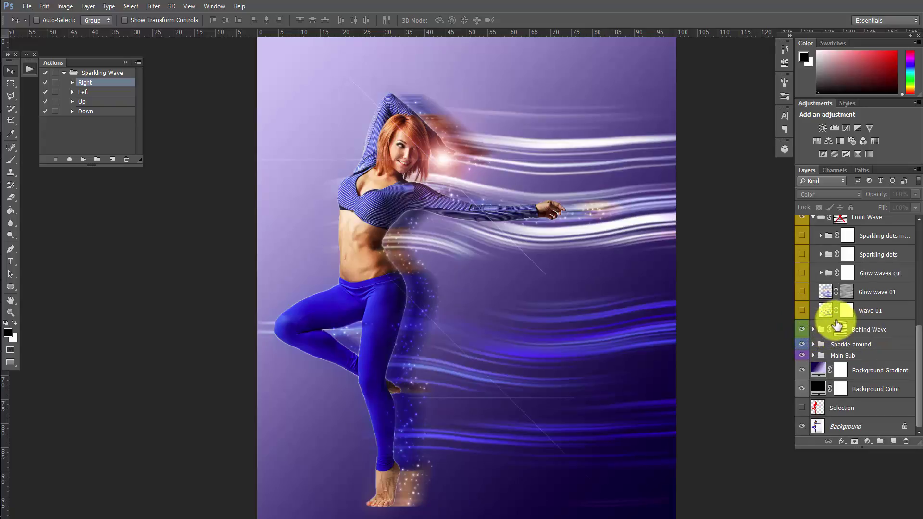
{"action": "scroll", "coordinate": [835, 327], "scroll_direction": "up", "scroll_amount": 1}
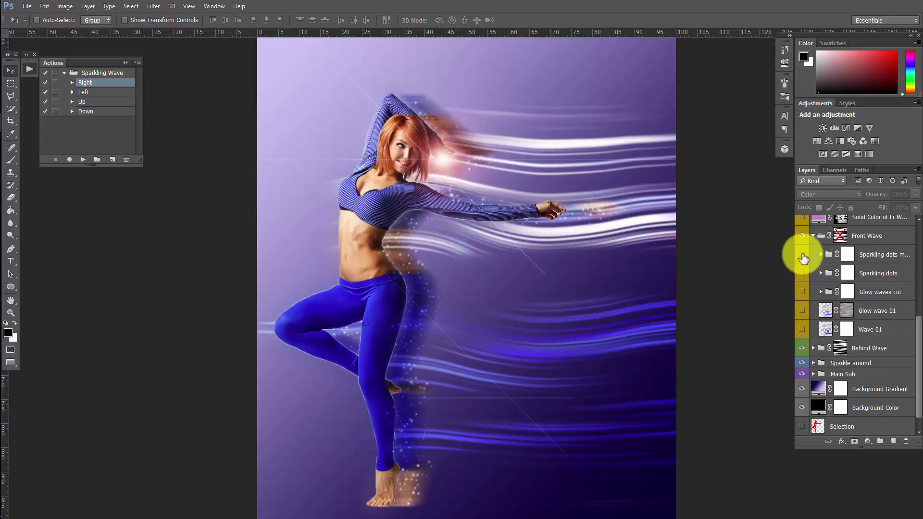
{"action": "left_click", "coordinate": [802, 255]}
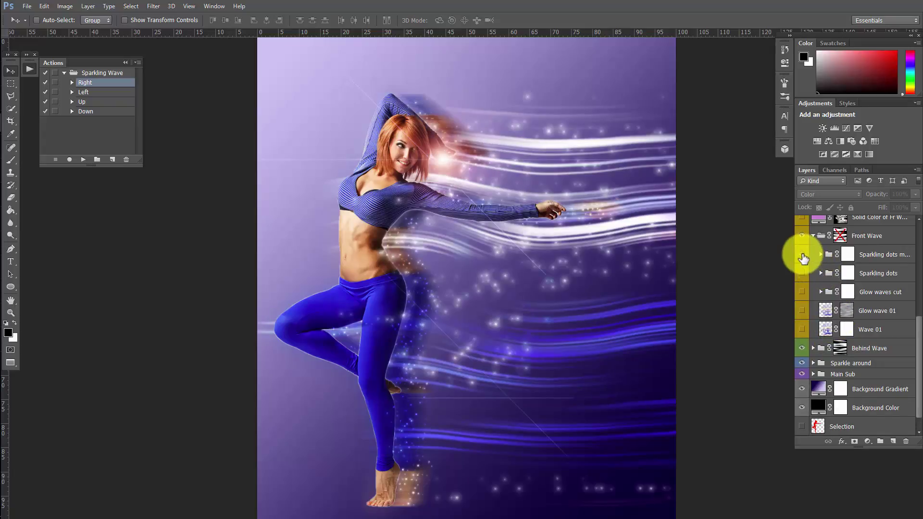
{"action": "left_click", "coordinate": [802, 348]}
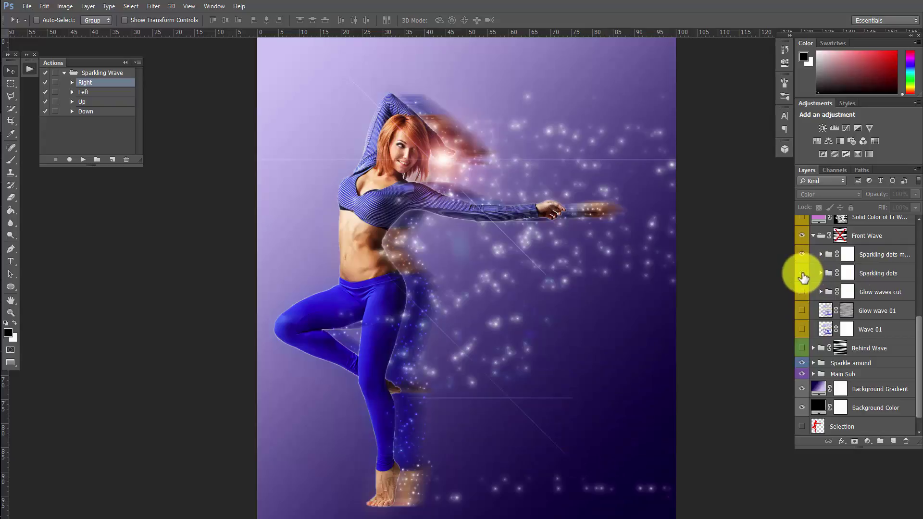
{"action": "left_click", "coordinate": [802, 274]}
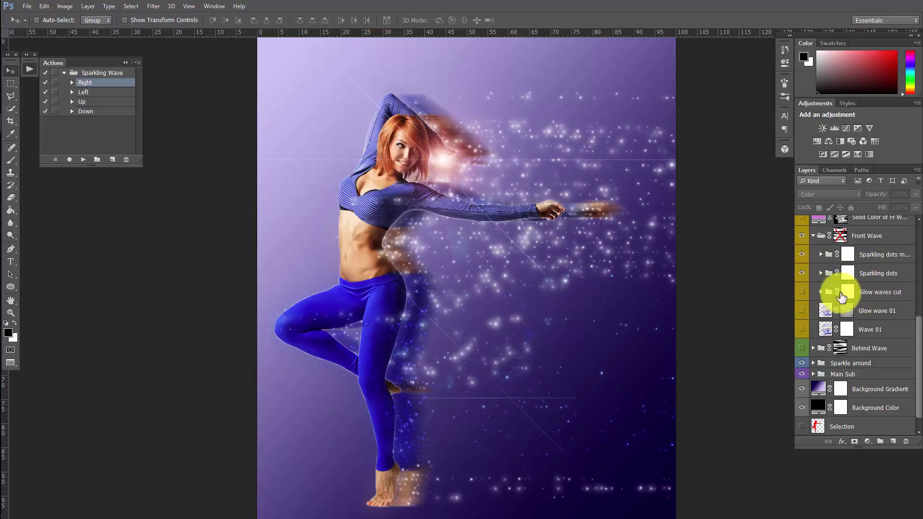
{"action": "left_click", "coordinate": [802, 292]}
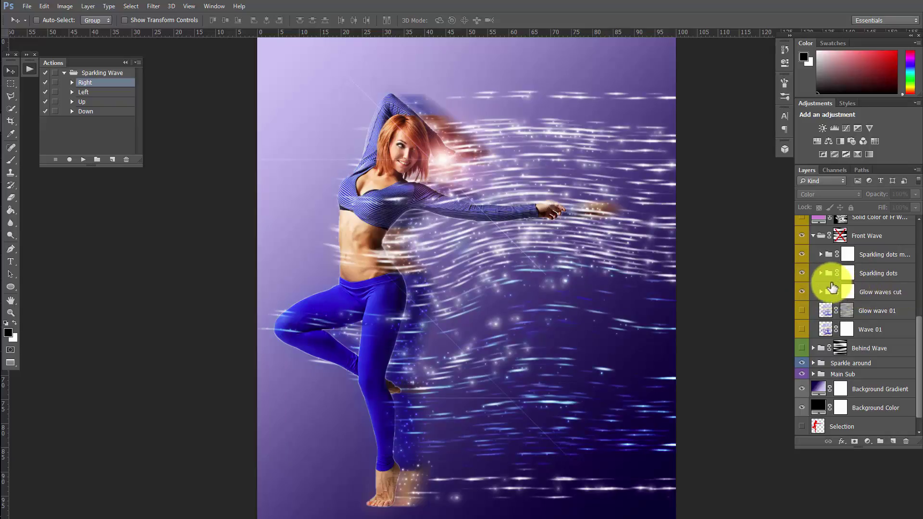
{"action": "scroll", "coordinate": [832, 288], "scroll_direction": "up", "scroll_amount": 1}
{"action": "scroll", "coordinate": [839, 300], "scroll_direction": "up", "scroll_amount": 1}
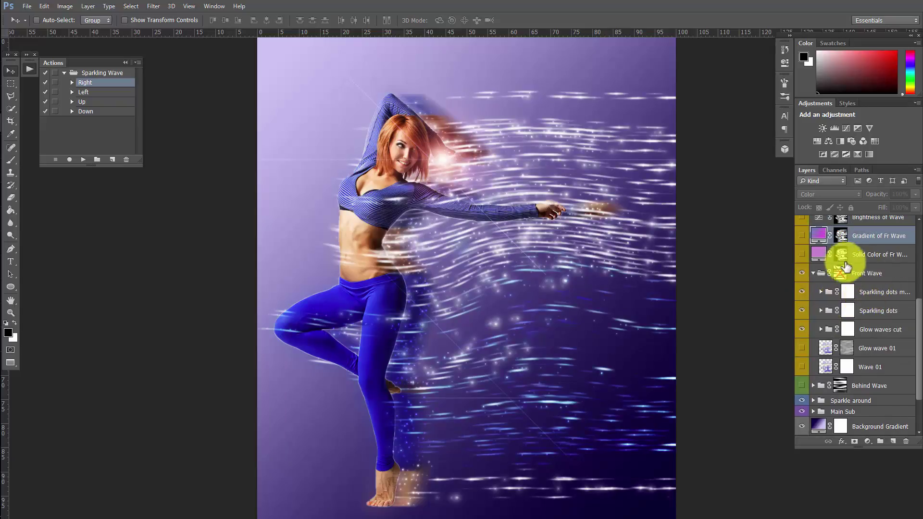
{"action": "left_click", "coordinate": [802, 237]}
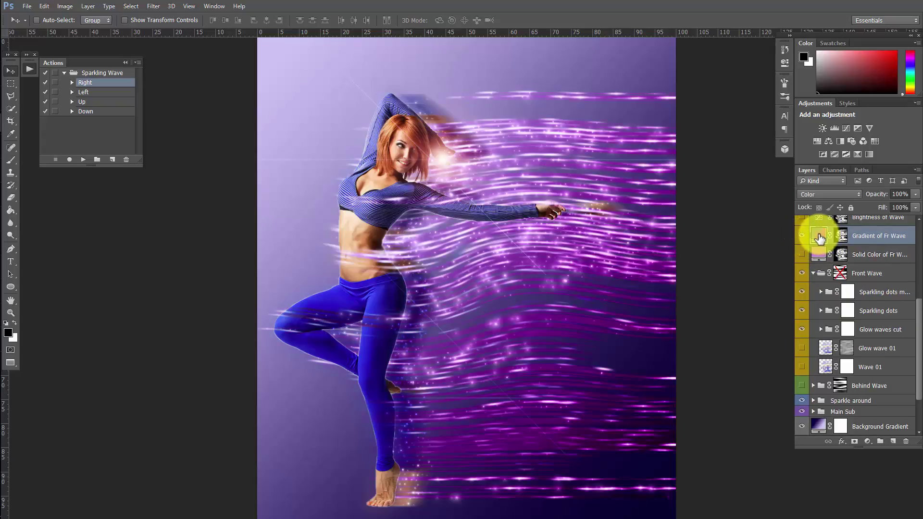
Step: Open the Gradient of Fr Wave fill's Gradient Editor, moving both dialogs aside
{"action": "double_click", "coordinate": [819, 236]}
{"action": "left_click_drag", "start_coordinate": [729, 175], "coordinate": [797, 116]}
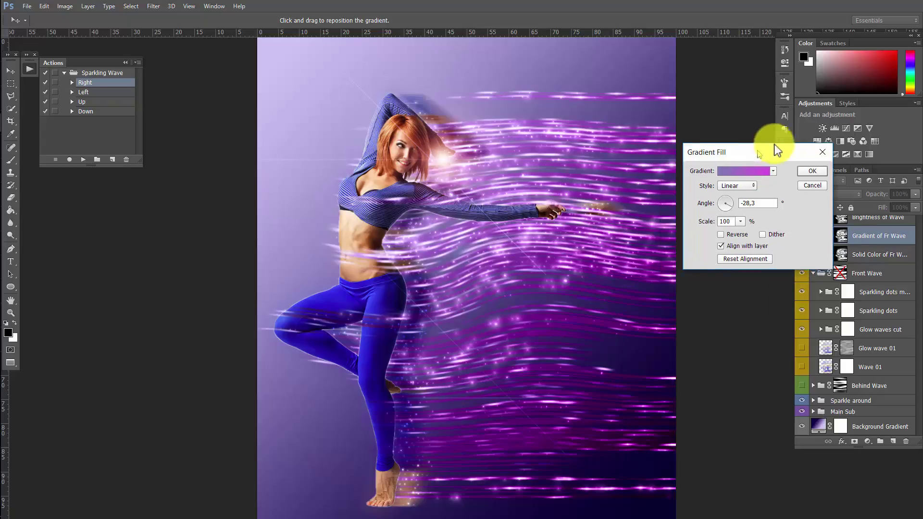
{"action": "left_click", "coordinate": [792, 126]}
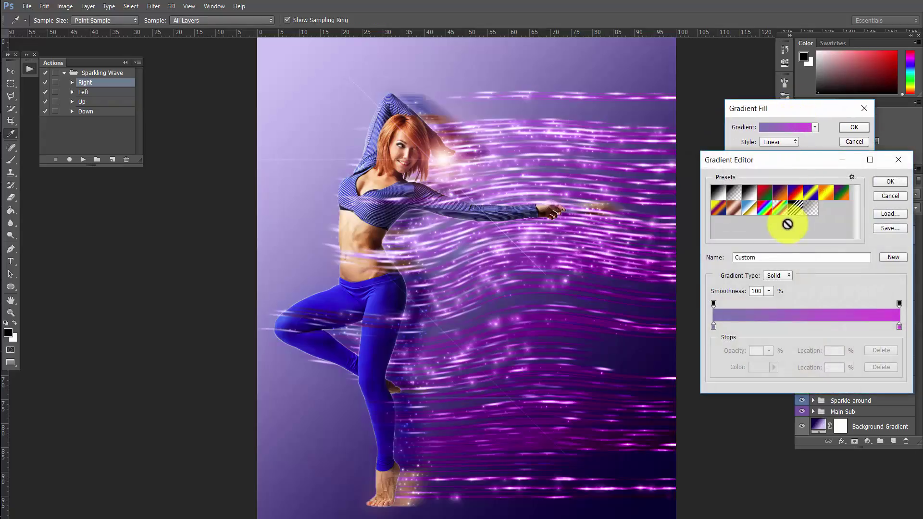
{"action": "left_click_drag", "start_coordinate": [780, 163], "coordinate": [792, 156]}
Step: Preview Chrome, Spectrum, Red-Green, Violet-Orange and other presets, then choose Copper
{"action": "left_click", "coordinate": [746, 204]}
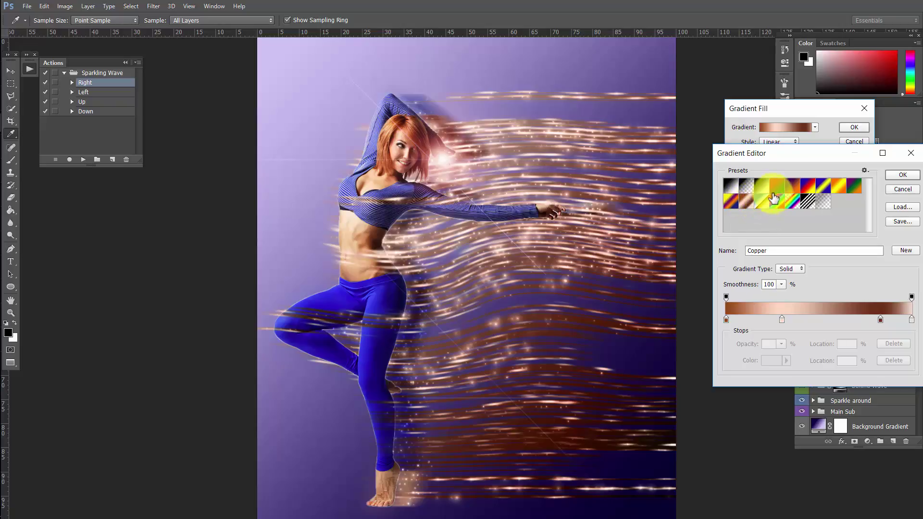
{"action": "left_click", "coordinate": [762, 204]}
{"action": "left_click", "coordinate": [777, 203]}
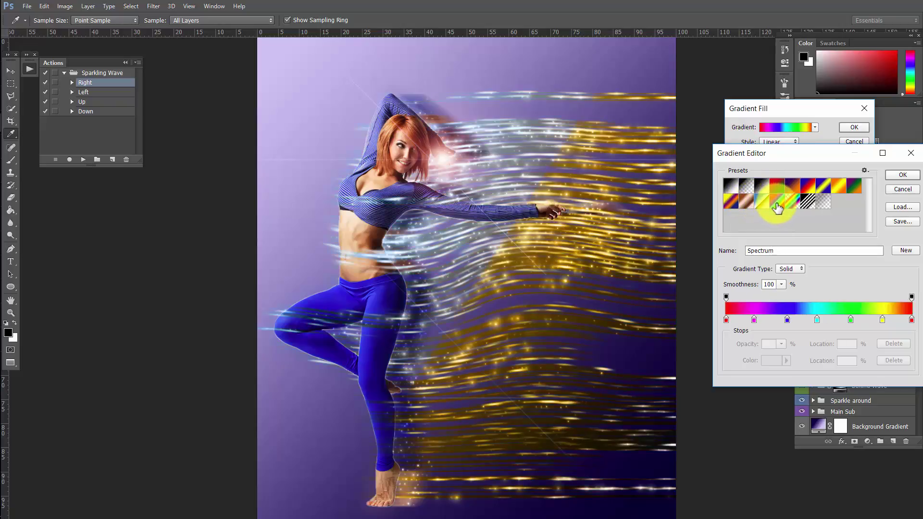
{"action": "left_click", "coordinate": [782, 192]}
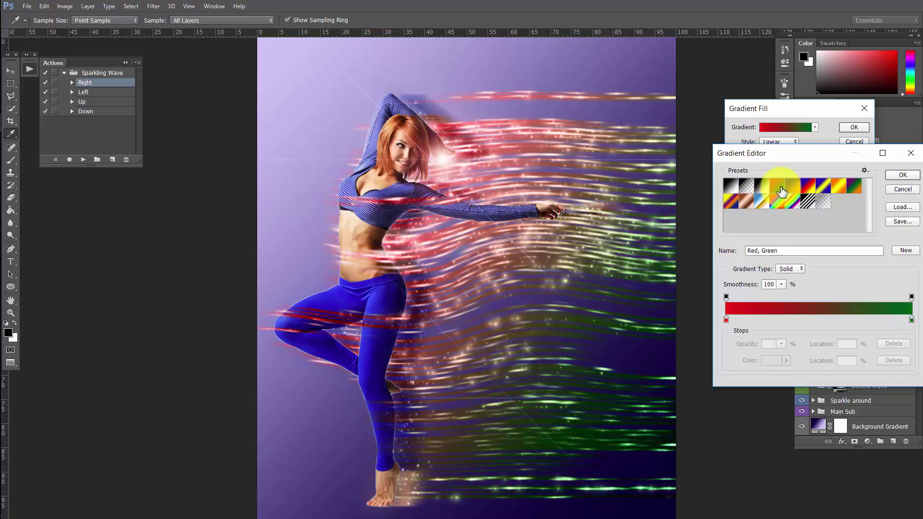
{"action": "left_click", "coordinate": [792, 187]}
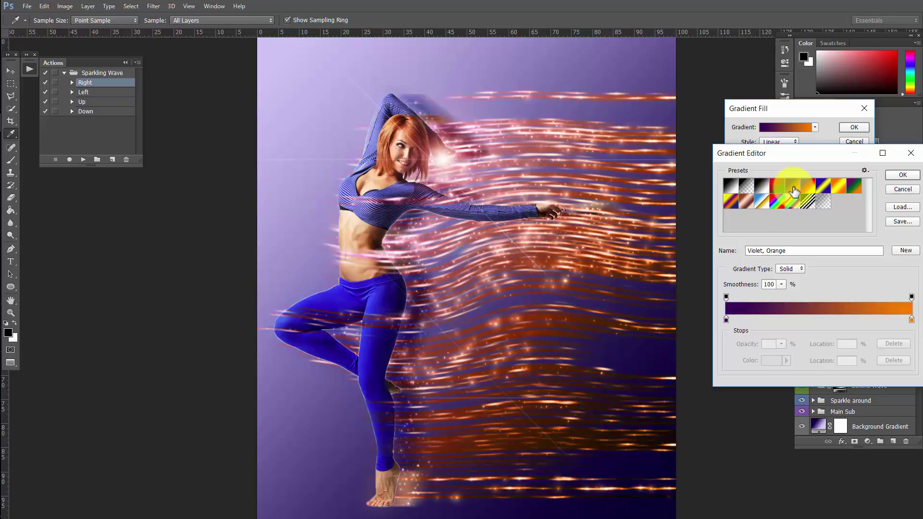
{"action": "left_click", "coordinate": [808, 192]}
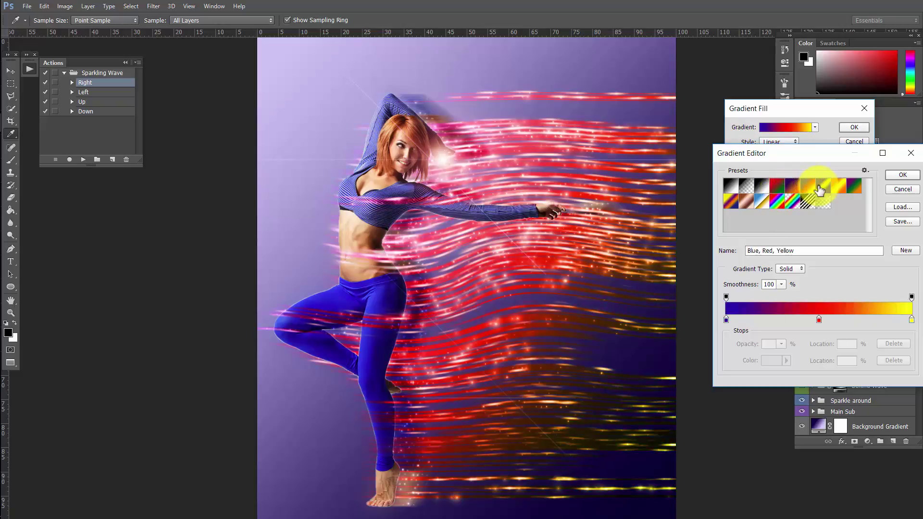
{"action": "left_click", "coordinate": [823, 190]}
{"action": "left_click", "coordinate": [836, 192]}
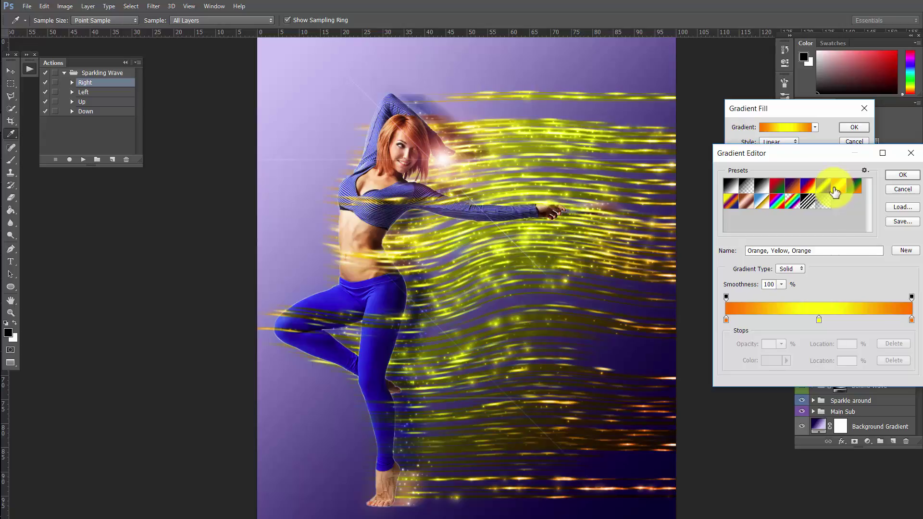
{"action": "left_click", "coordinate": [746, 201]}
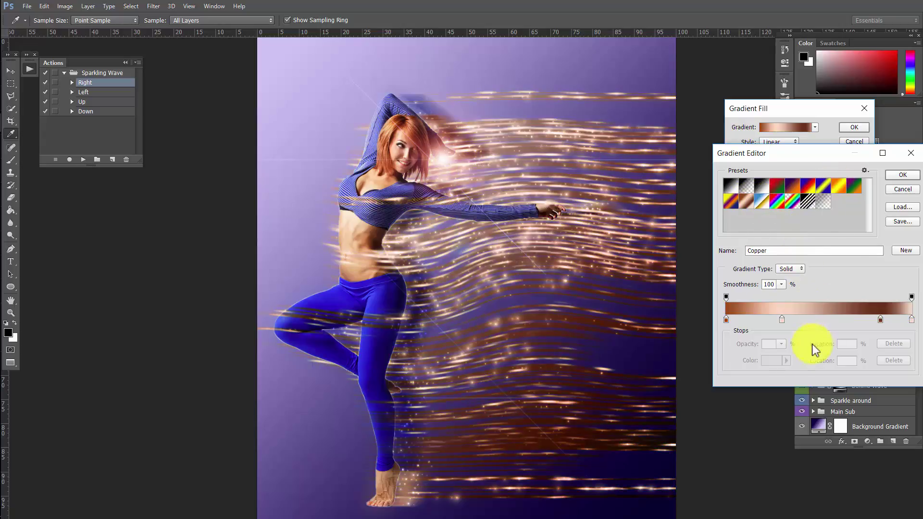
Step: Move the right colour stop inward, remove the extra dark stop, and edit the left stop's colour
{"action": "mouse_move", "coordinate": [912, 320]}
{"action": "left_mouse_down"}
{"action": "mouse_move", "coordinate": [878, 320]}
{"action": "mouse_move", "coordinate": [888, 340]}
{"action": "left_mouse_up"}
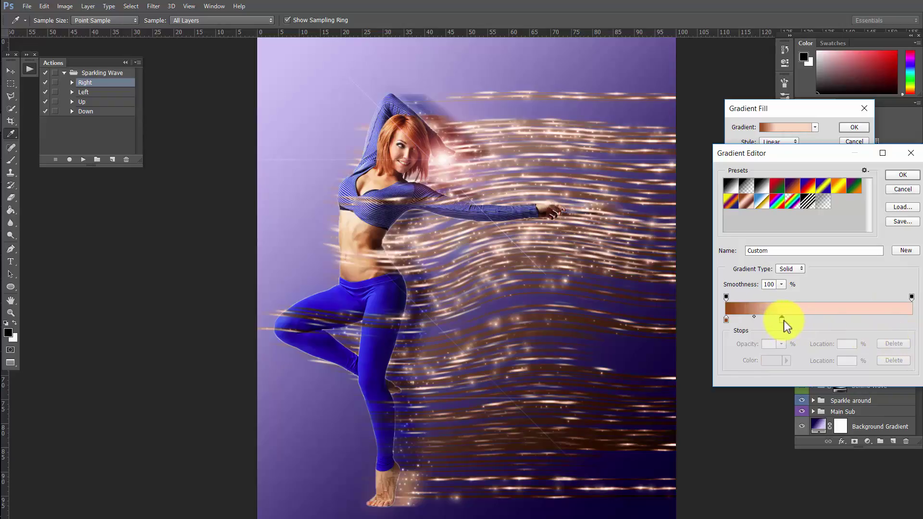
{"action": "left_click_drag", "start_coordinate": [783, 320], "coordinate": [911, 321]}
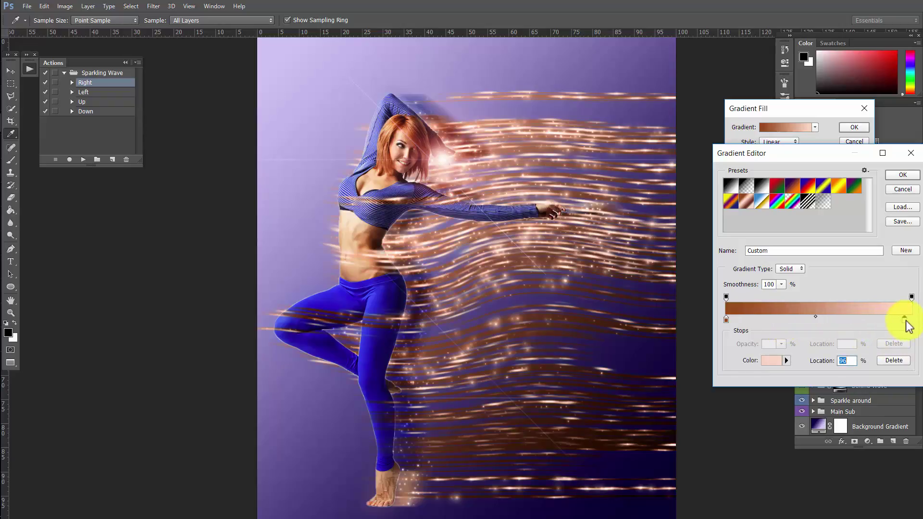
{"action": "double_click", "coordinate": [726, 320]}
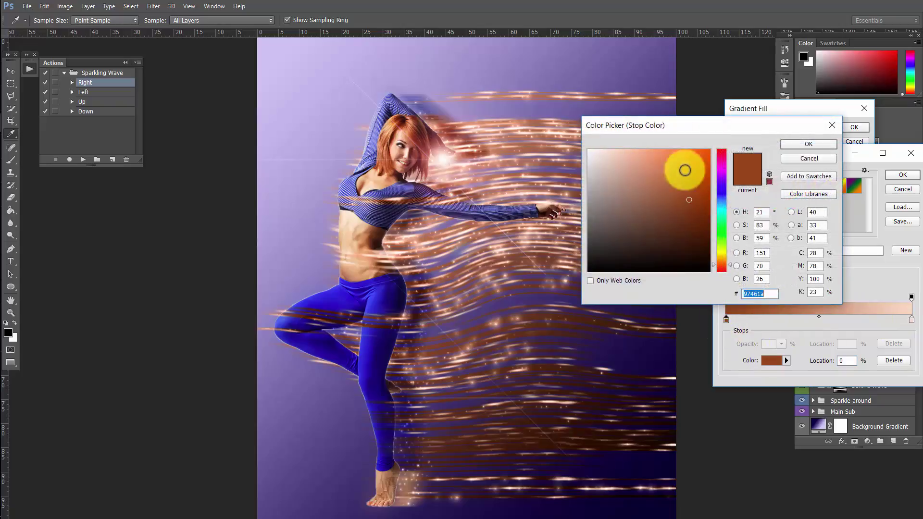
{"action": "left_click", "coordinate": [659, 158]}
{"action": "left_click_drag", "start_coordinate": [653, 127], "coordinate": [763, 122]}
Step: Set the left stop's hue to golden yellow and confirm the colour
{"action": "left_click", "coordinate": [831, 250]}
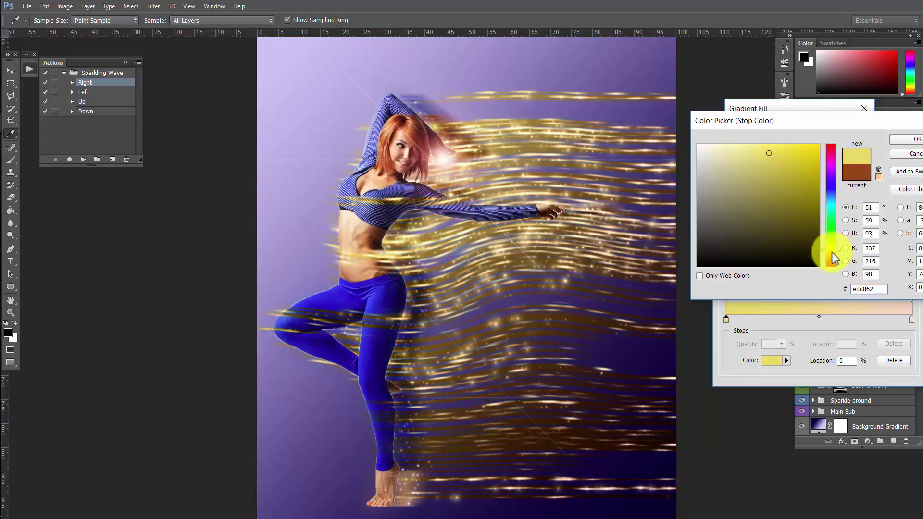
{"action": "left_click_drag", "start_coordinate": [833, 253], "coordinate": [832, 255]}
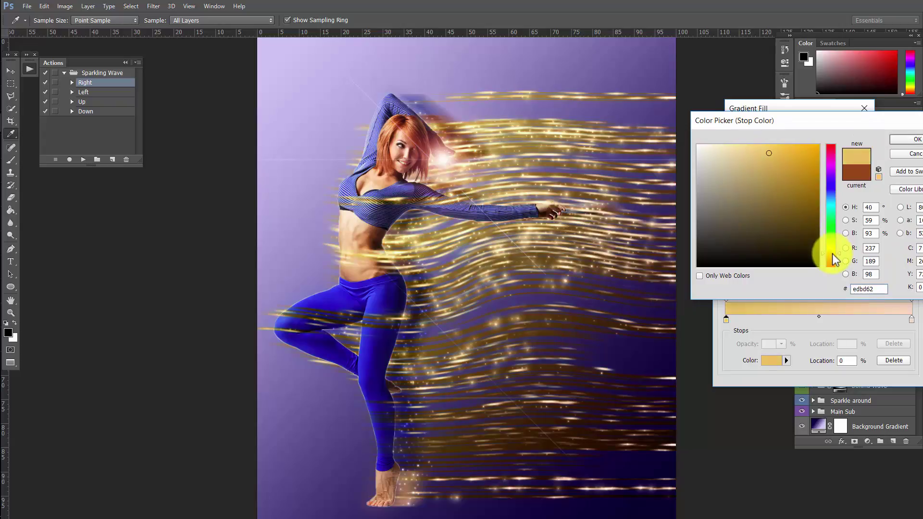
{"action": "left_click", "coordinate": [832, 191]}
{"action": "left_click", "coordinate": [832, 183]}
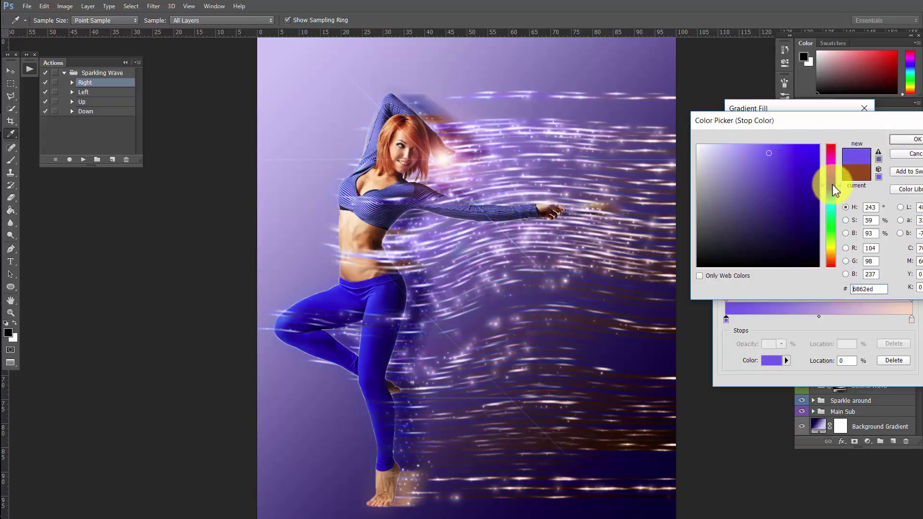
{"action": "left_click", "coordinate": [830, 252]}
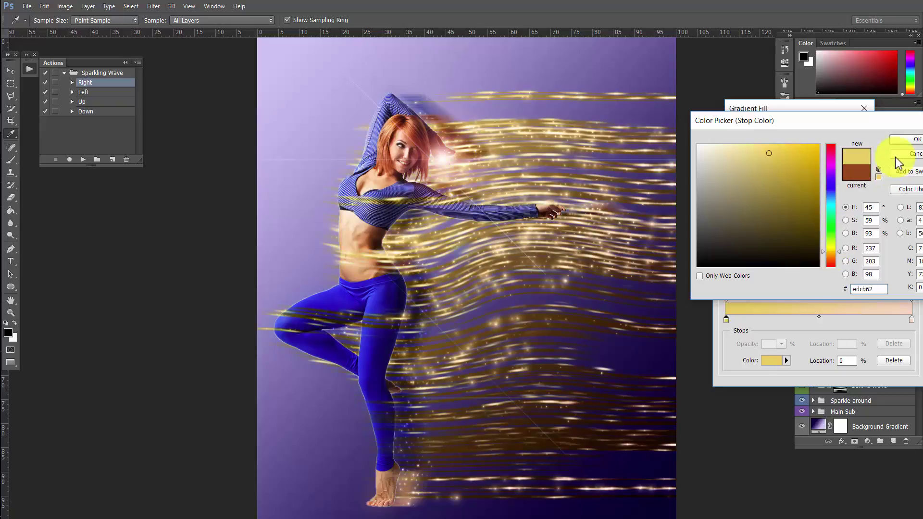
{"action": "left_click", "coordinate": [904, 141]}
Step: Commit the gold gradient in both dialogs, then hide the Gradient of Fr Wave layer
{"action": "left_click", "coordinate": [894, 176]}
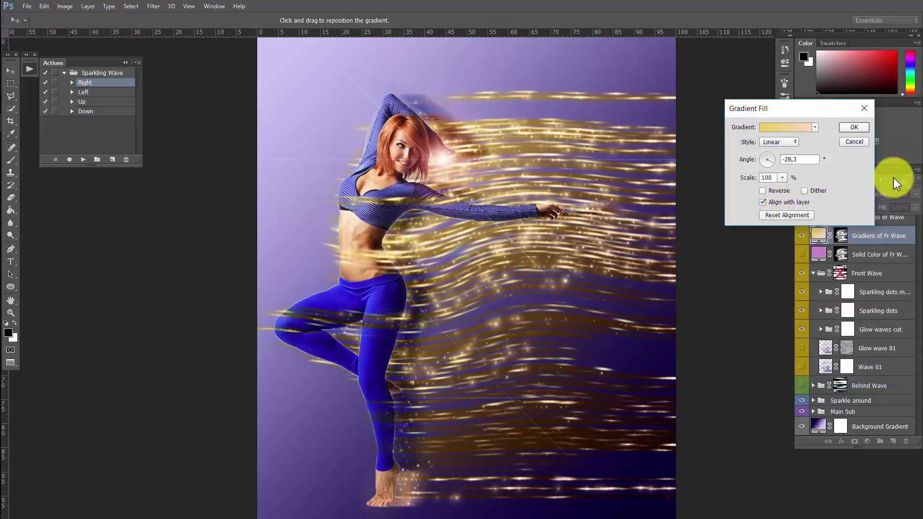
{"action": "left_click", "coordinate": [850, 127]}
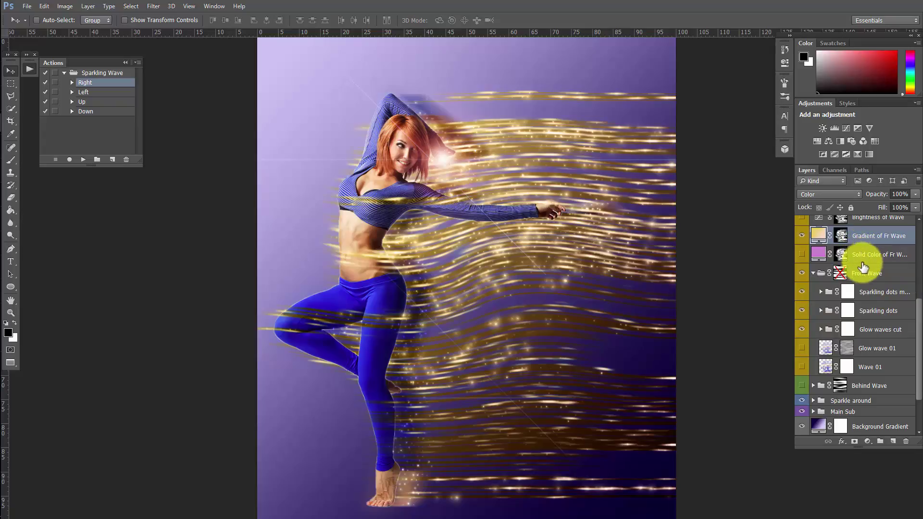
{"action": "scroll", "coordinate": [863, 267], "scroll_direction": "up", "scroll_amount": 1}
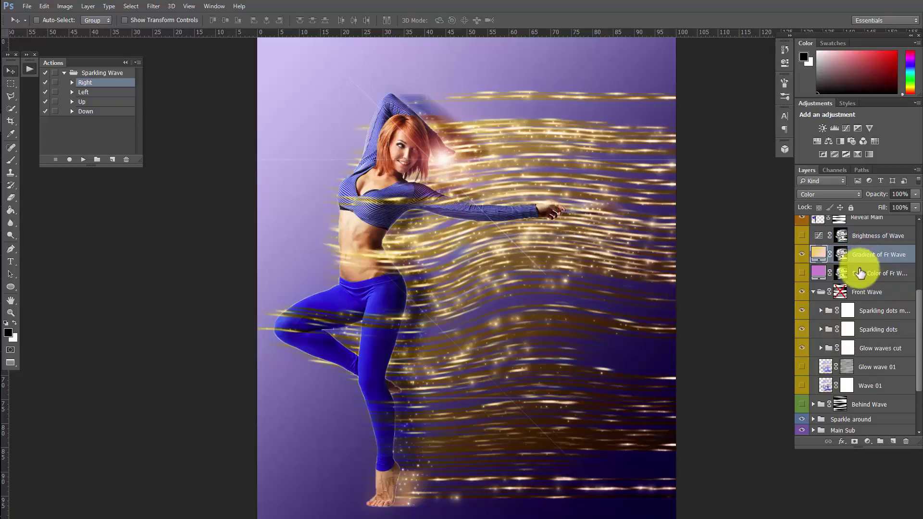
{"action": "left_click", "coordinate": [801, 255]}
Step: Show the front wave's Solid Color layer and change its fill from magenta to pale green
{"action": "left_click", "coordinate": [802, 273]}
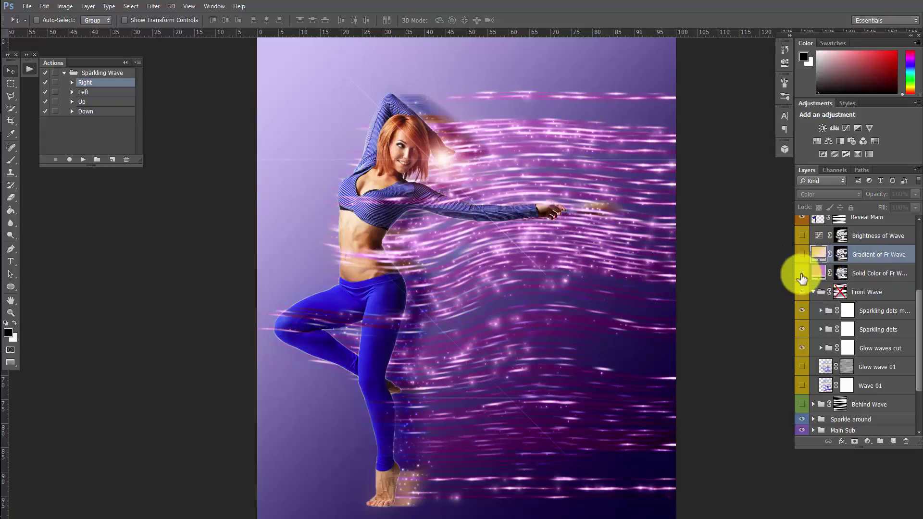
{"action": "double_click", "coordinate": [819, 275]}
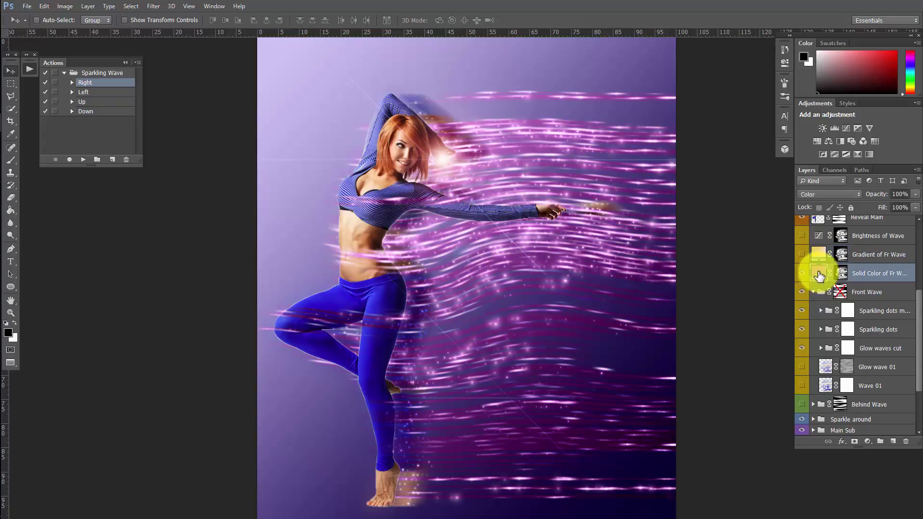
{"action": "left_click_drag", "start_coordinate": [472, 102], "coordinate": [829, 126]}
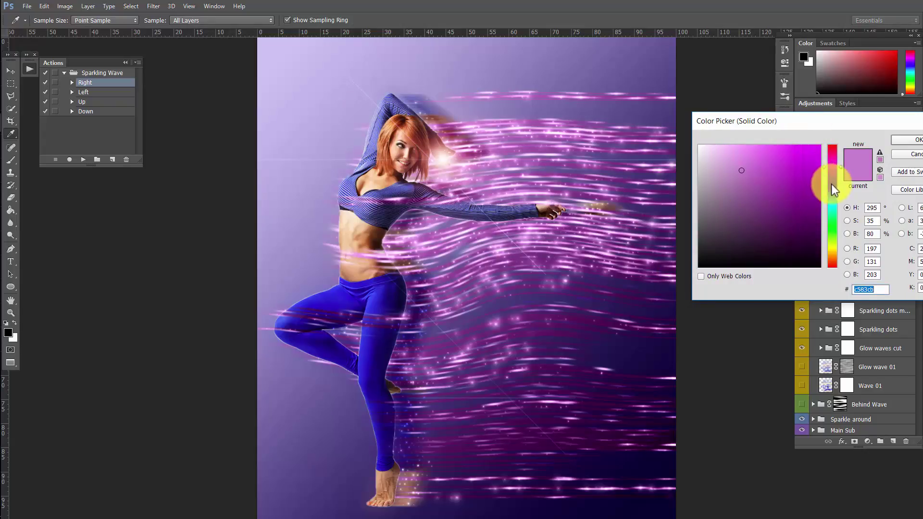
{"action": "left_click_drag", "start_coordinate": [832, 184], "coordinate": [836, 238]}
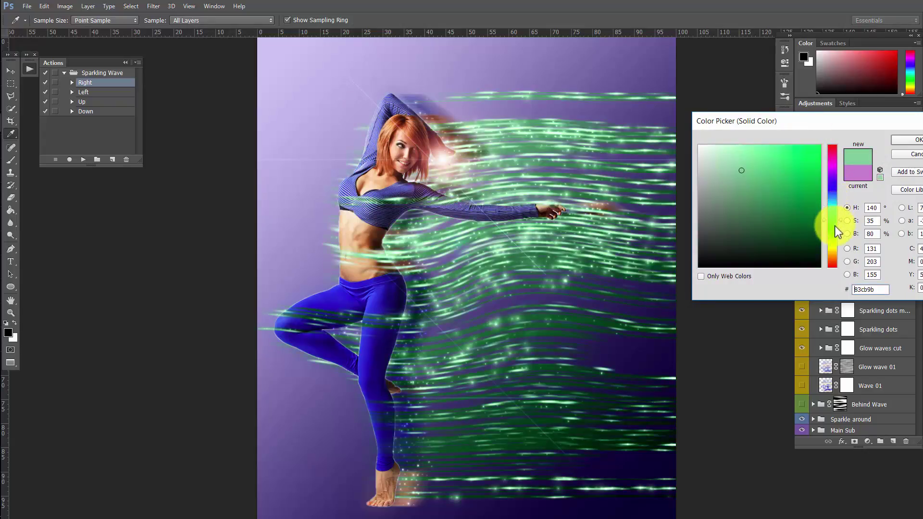
{"action": "left_click", "coordinate": [904, 140]}
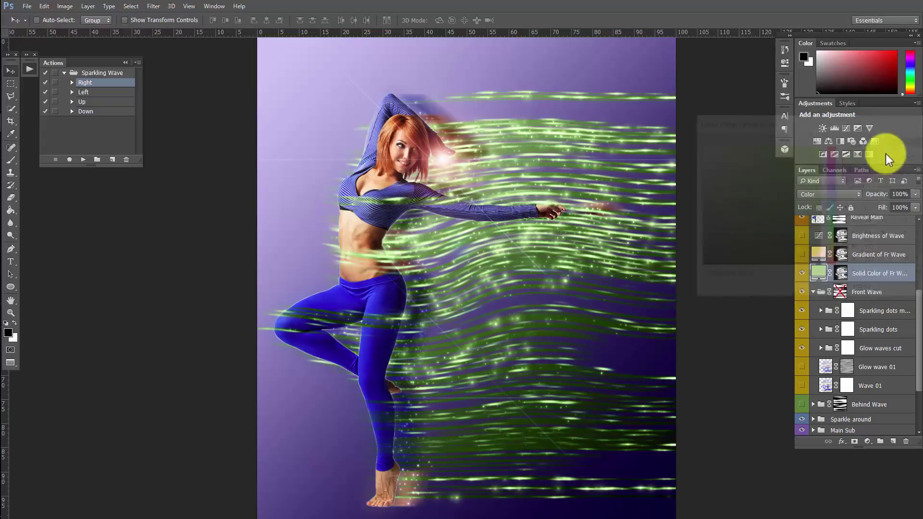
Step: Hide and re-show the sparkling dots layers, and turn on Glow wave 01 and Wave 01
{"action": "scroll", "coordinate": [862, 317], "scroll_direction": "down", "scroll_amount": 2}
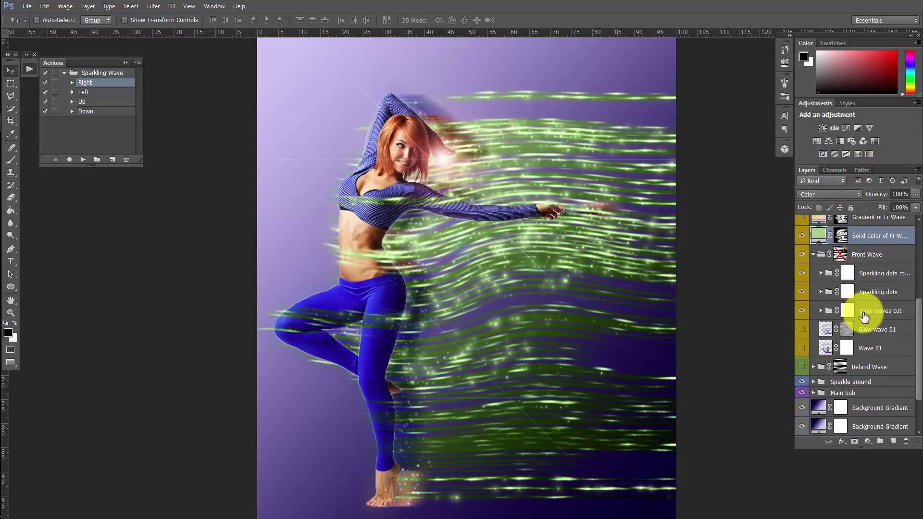
{"action": "scroll", "coordinate": [864, 315], "scroll_direction": "down", "scroll_amount": 1}
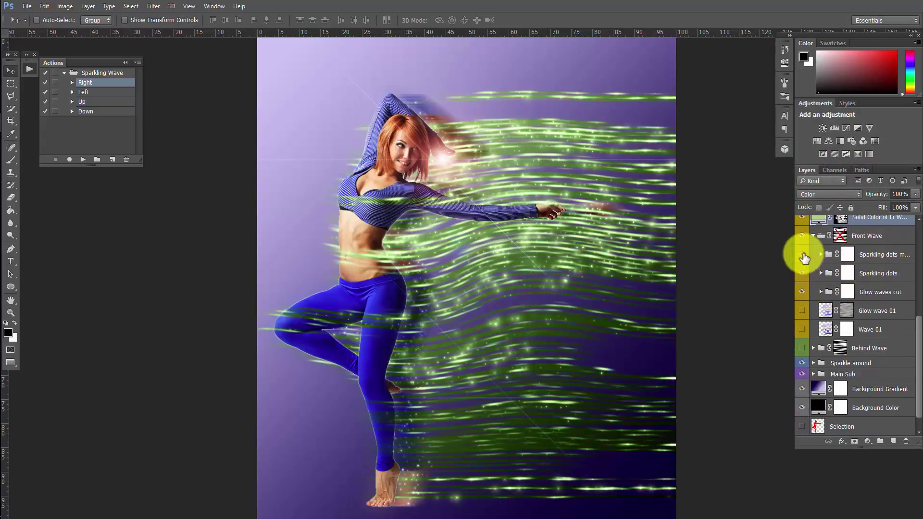
{"action": "left_click_drag", "start_coordinate": [803, 258], "coordinate": [801, 274]}
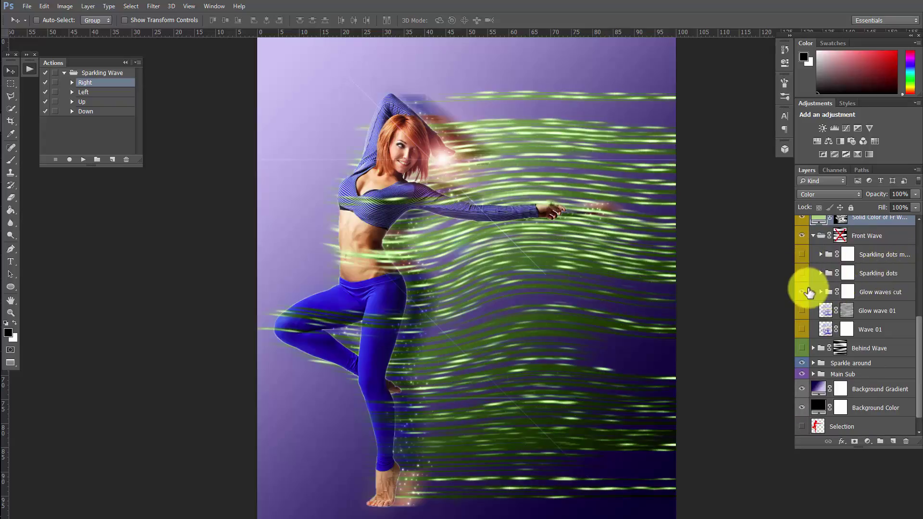
{"action": "left_click", "coordinate": [803, 314]}
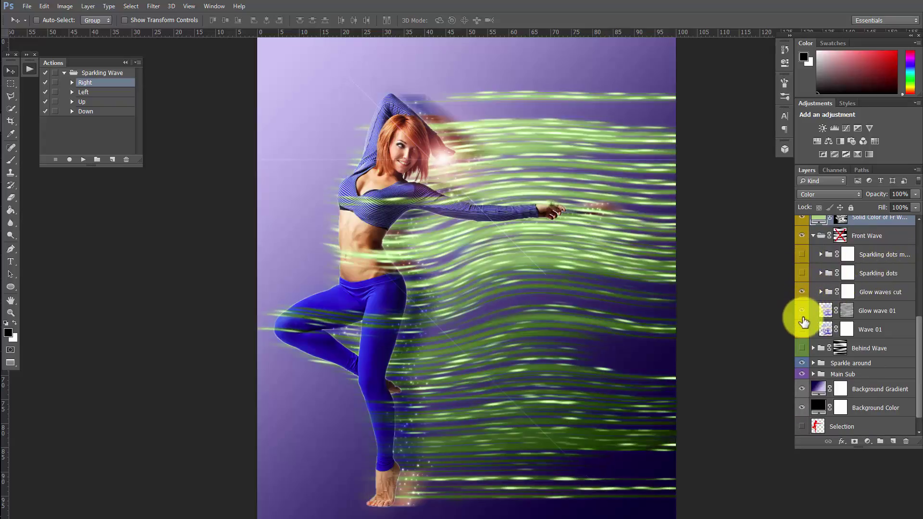
{"action": "left_click", "coordinate": [805, 332]}
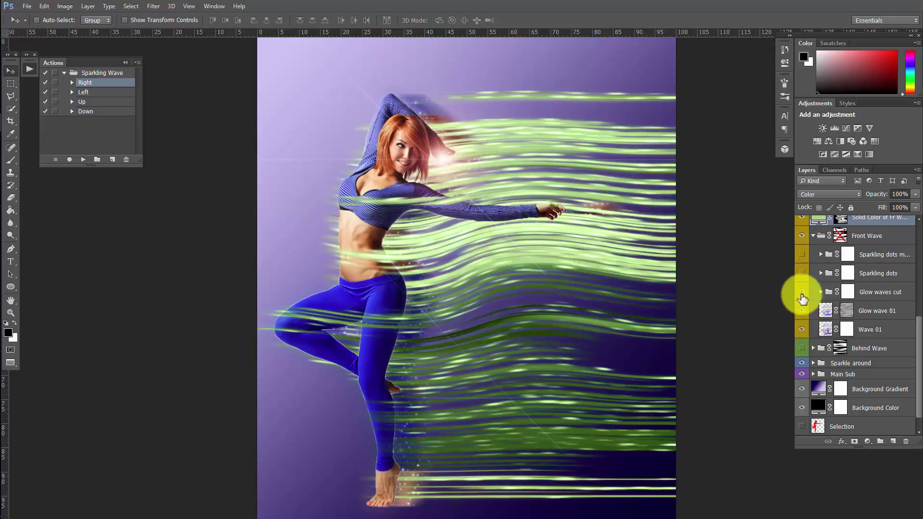
{"action": "left_click_drag", "start_coordinate": [800, 268], "coordinate": [804, 262]}
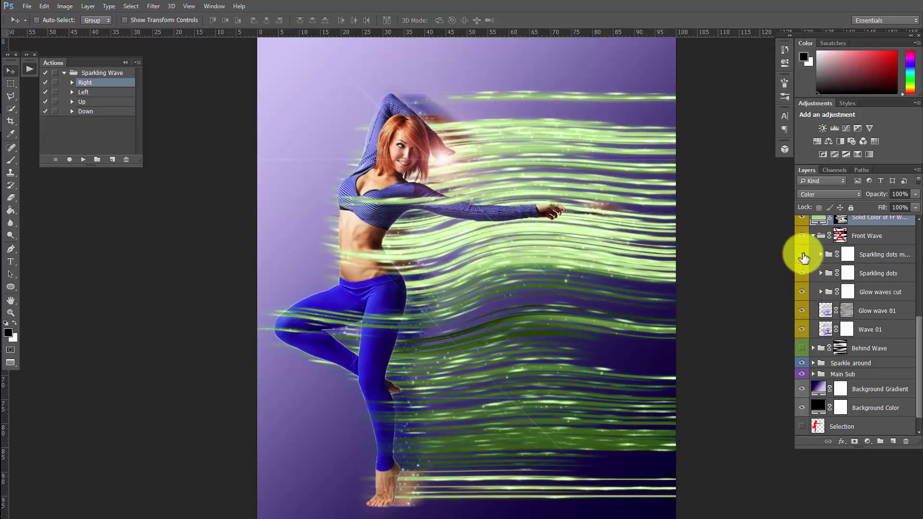
{"action": "left_click", "coordinate": [804, 259]}
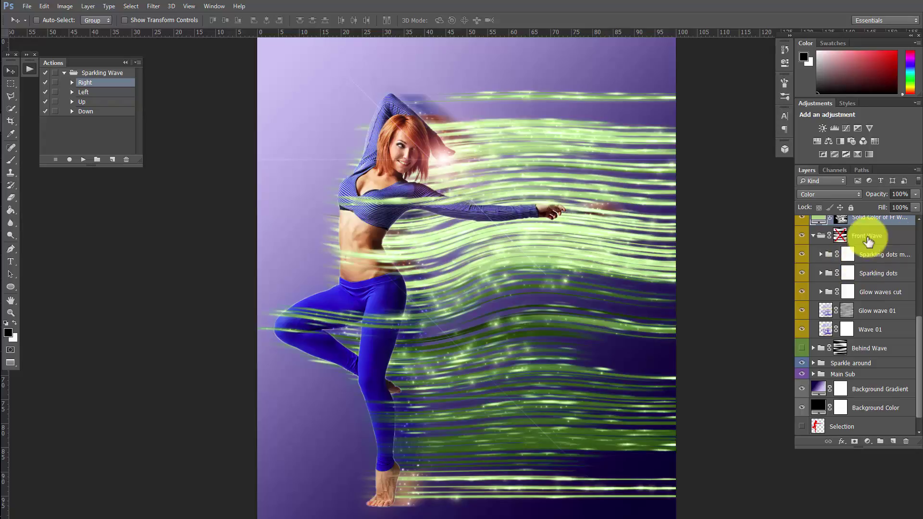
Step: Hide the green Solid Color layer and Front Wave group, with Behind Wave expanded
{"action": "scroll", "coordinate": [867, 240], "scroll_direction": "up", "scroll_amount": 1}
{"action": "left_click", "coordinate": [801, 236]}
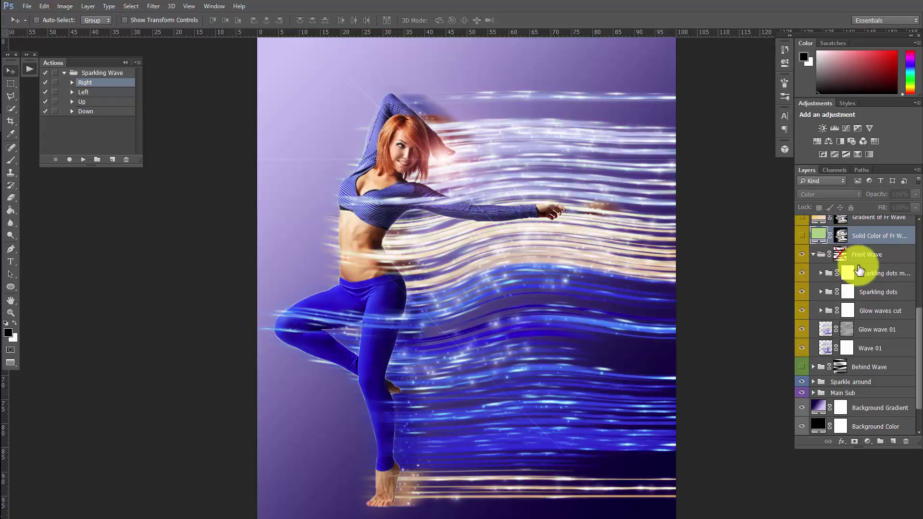
{"action": "left_click", "coordinate": [813, 254]}
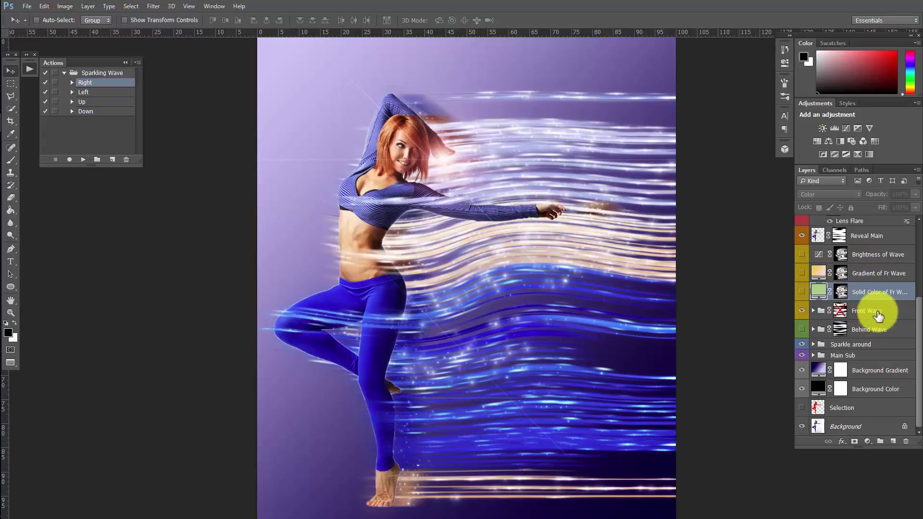
{"action": "left_click", "coordinate": [812, 330]}
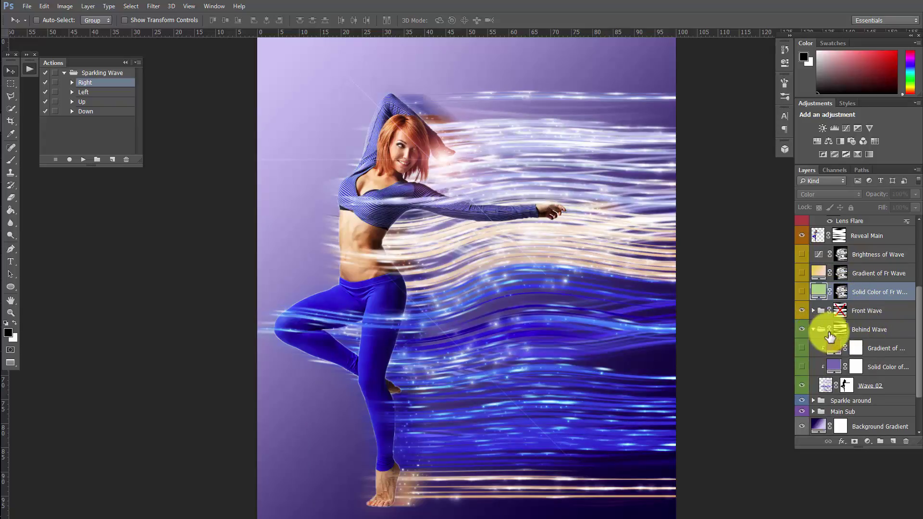
{"action": "left_click", "coordinate": [801, 310]}
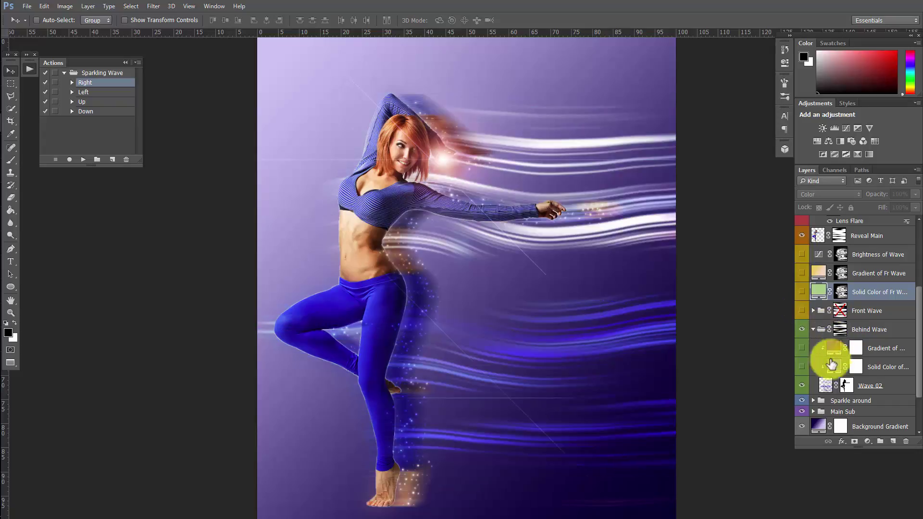
Step: Set the Behind Wave gradient fill to the Blue, Red, Yellow preset, then hide it to compare
{"action": "left_click", "coordinate": [802, 348]}
{"action": "double_click", "coordinate": [833, 347]}
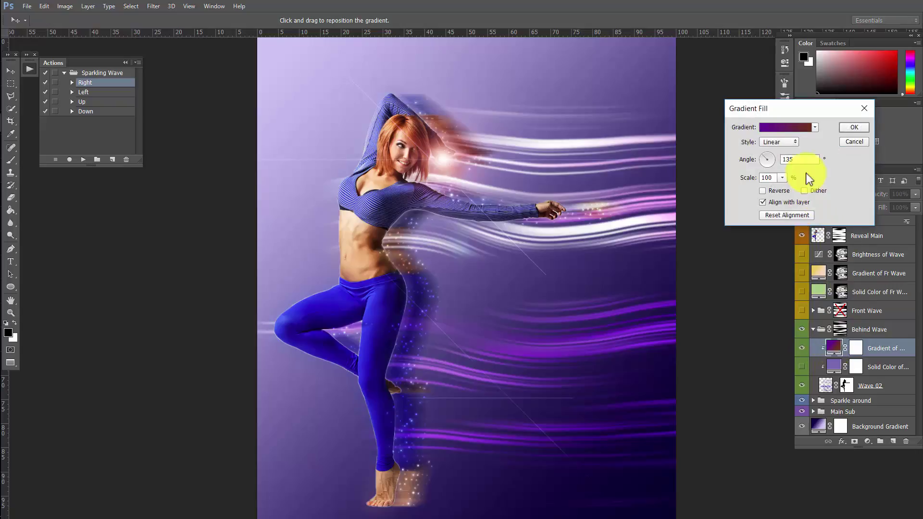
{"action": "left_click", "coordinate": [789, 127]}
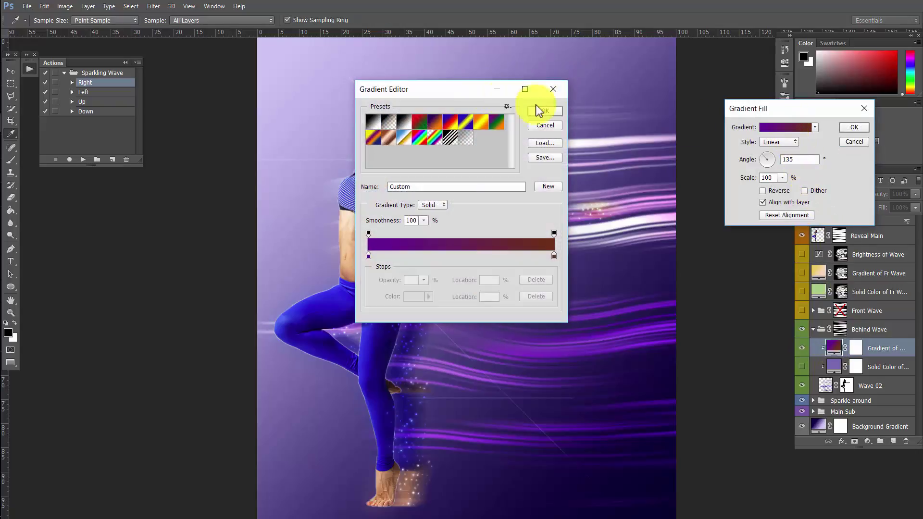
{"action": "mouse_move", "coordinate": [455, 89]}
{"action": "left_mouse_down"}
{"action": "mouse_move", "coordinate": [700, 140]}
{"action": "mouse_move", "coordinate": [794, 148]}
{"action": "left_mouse_up"}
{"action": "left_click", "coordinate": [758, 181]}
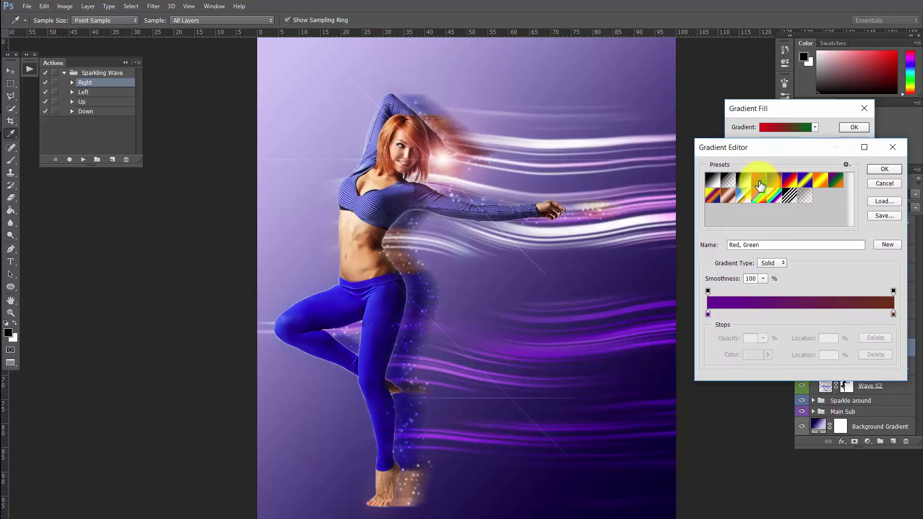
{"action": "left_click", "coordinate": [728, 200]}
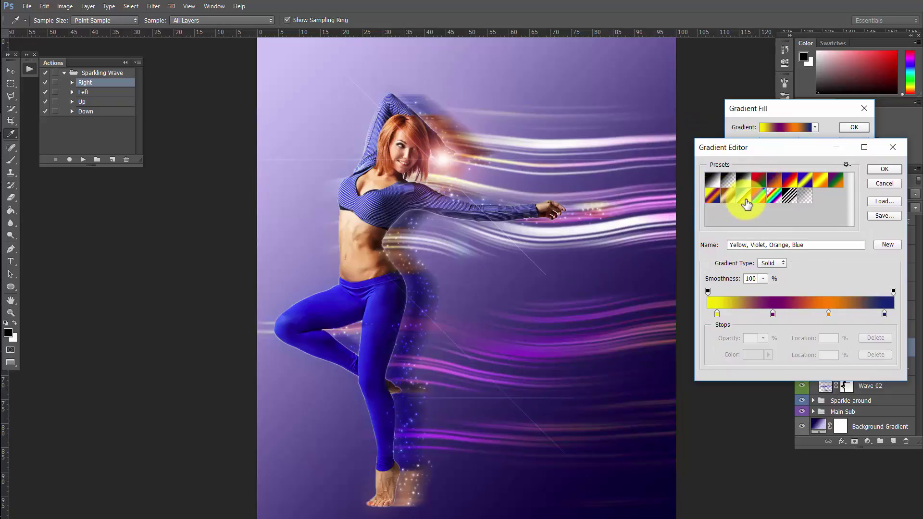
{"action": "left_click", "coordinate": [788, 180]}
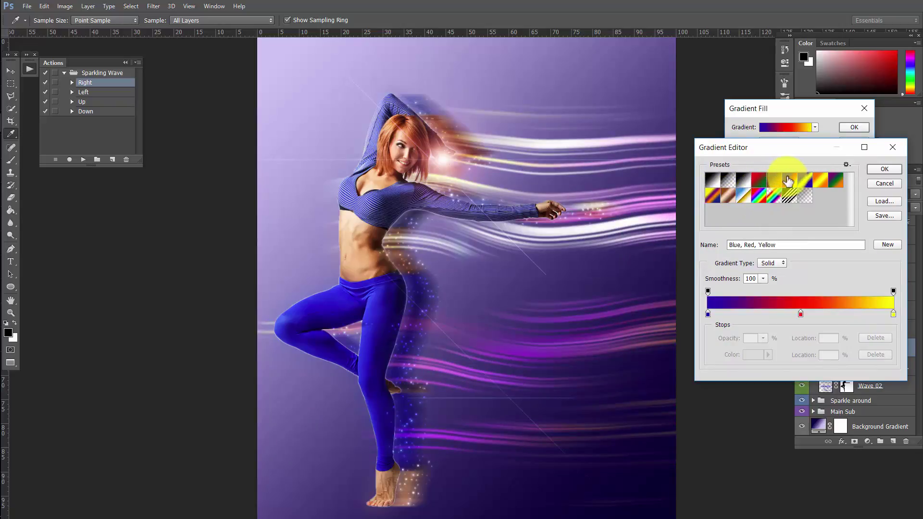
{"action": "left_click", "coordinate": [870, 171]}
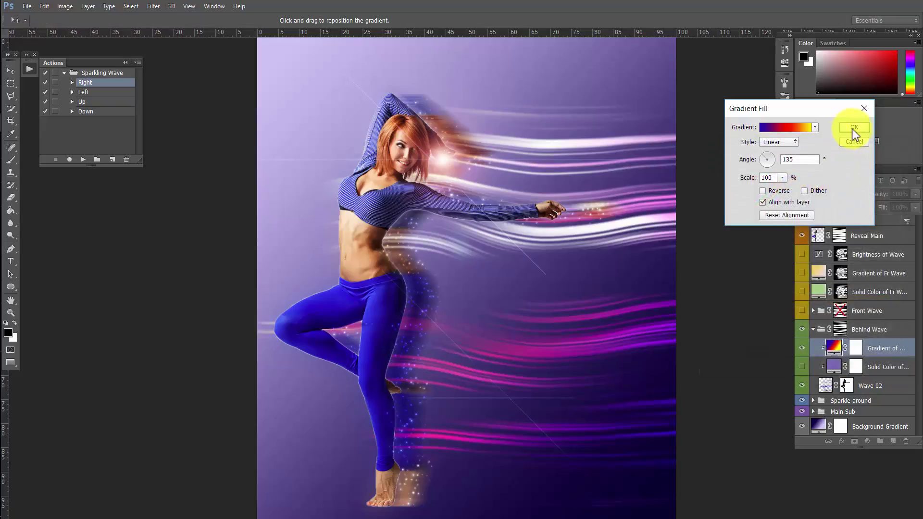
{"action": "left_click", "coordinate": [852, 128]}
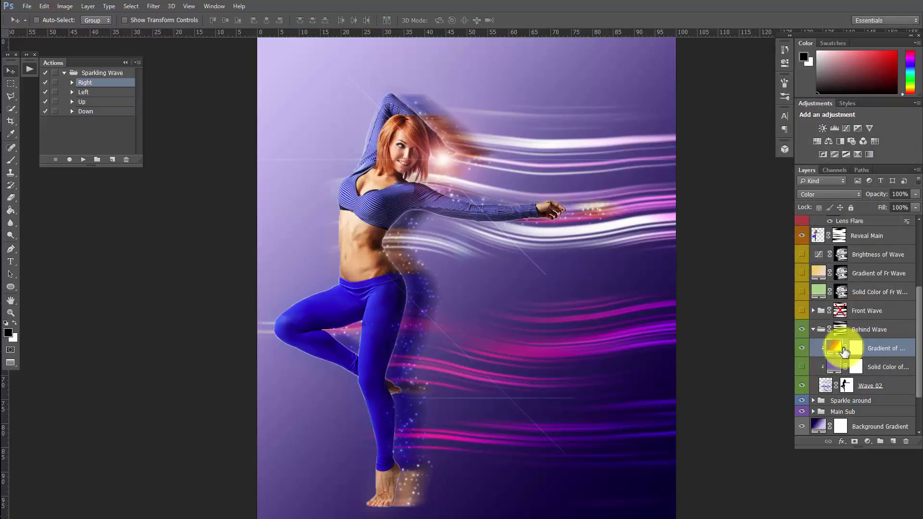
{"action": "left_click", "coordinate": [802, 349]}
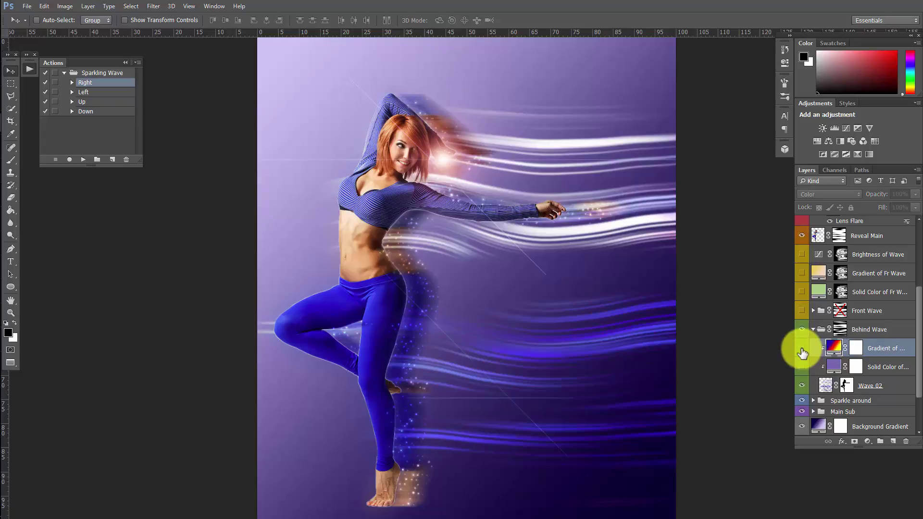
Step: Set the Behind Wave Solid Color fill to green and hide it, then show Front Wave again
{"action": "double_click", "coordinate": [833, 367]}
{"action": "mouse_move", "coordinate": [492, 115]}
{"action": "left_mouse_down"}
{"action": "mouse_move", "coordinate": [859, 145]}
{"action": "mouse_move", "coordinate": [830, 244]}
{"action": "mouse_move", "coordinate": [840, 259]}
{"action": "mouse_move", "coordinate": [840, 241]}
{"action": "left_mouse_up"}
{"action": "left_click", "coordinate": [760, 175]}
{"action": "left_click", "coordinate": [908, 157]}
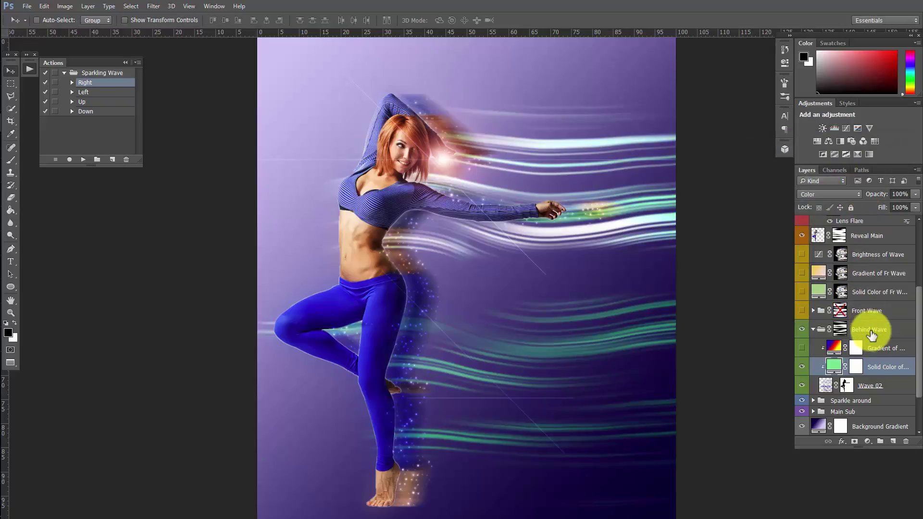
{"action": "left_click", "coordinate": [802, 367]}
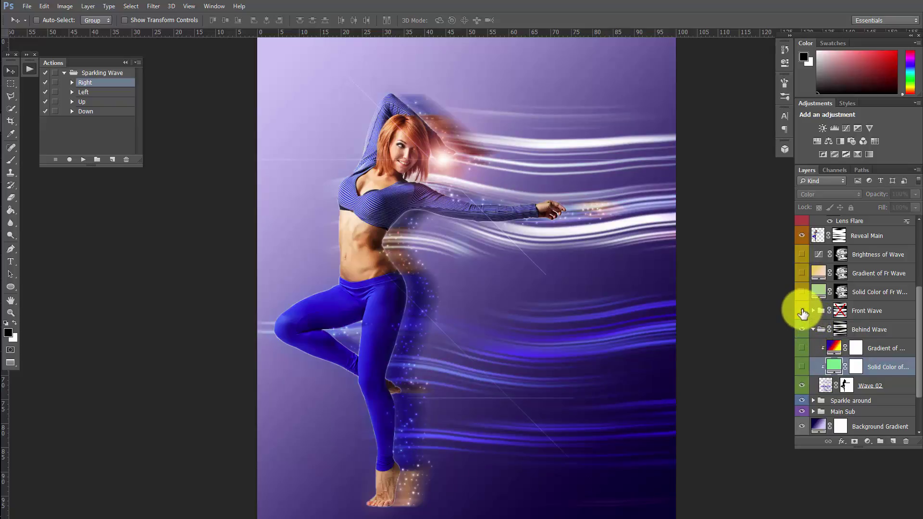
{"action": "left_click", "coordinate": [802, 311]}
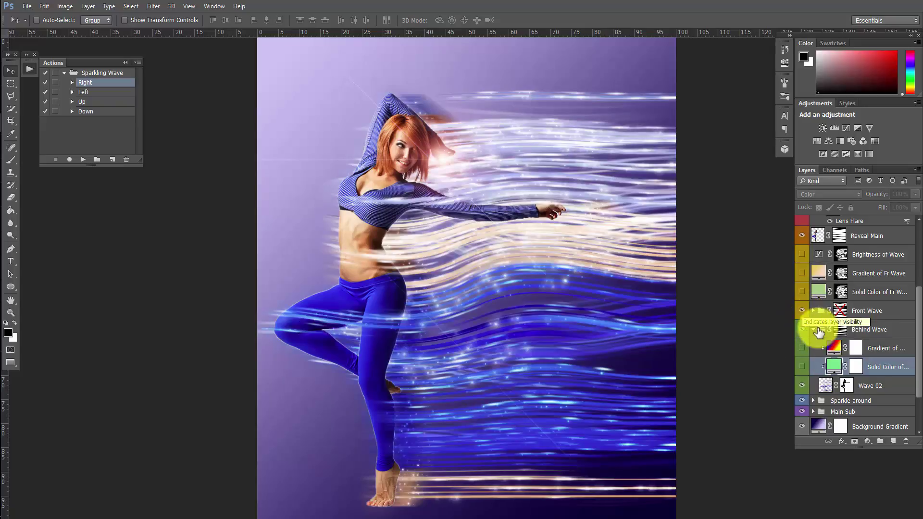
{"action": "left_click", "coordinate": [813, 330]}
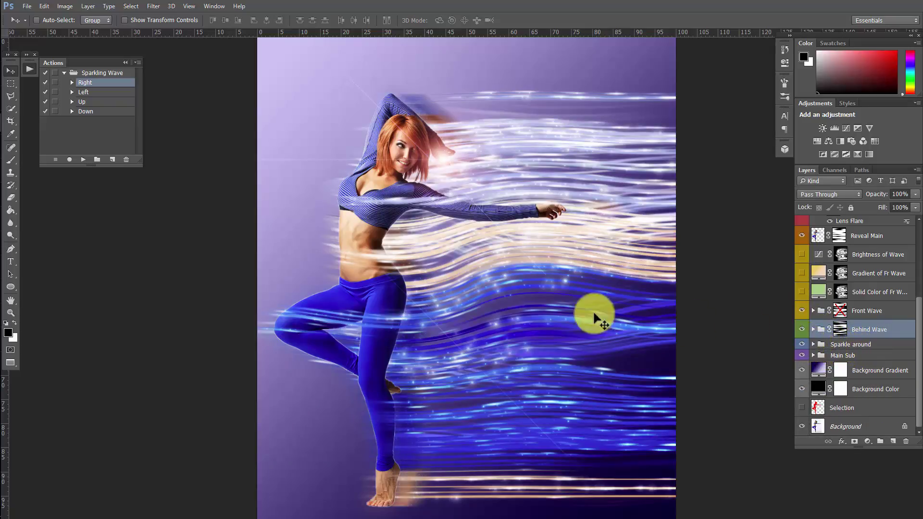
{"action": "left_click", "coordinate": [813, 355]}
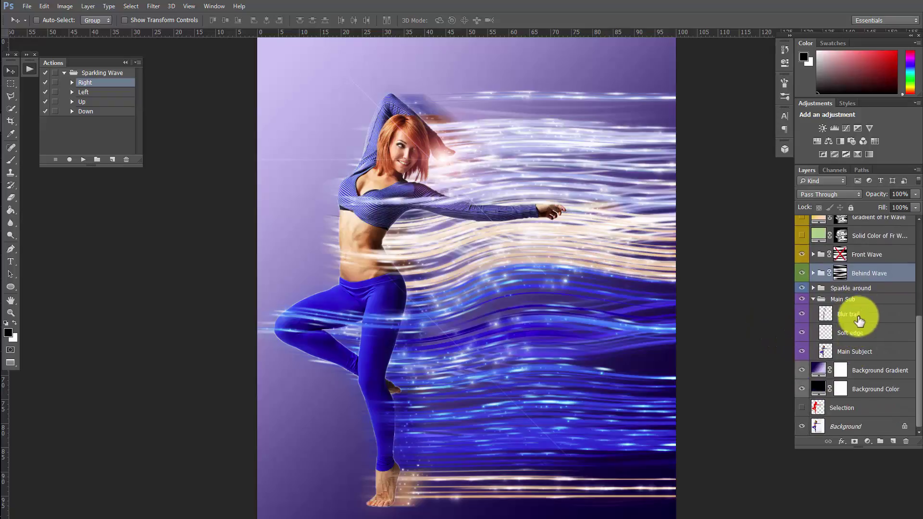
{"action": "left_click", "coordinate": [802, 313]}
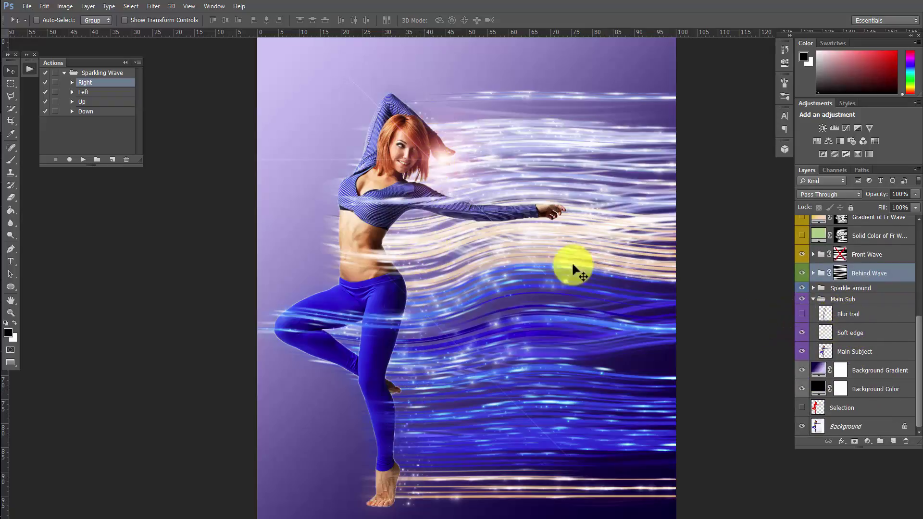
{"action": "left_click", "coordinate": [802, 314]}
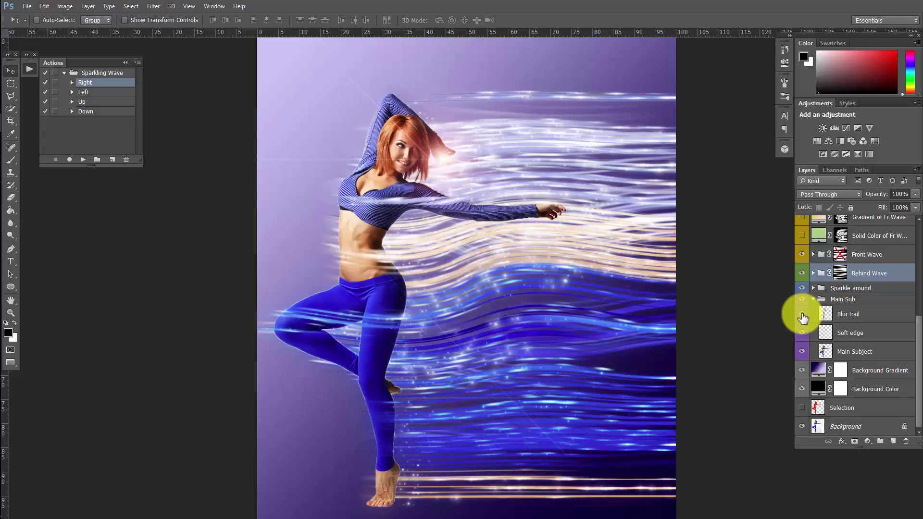
{"action": "left_click", "coordinate": [802, 315]}
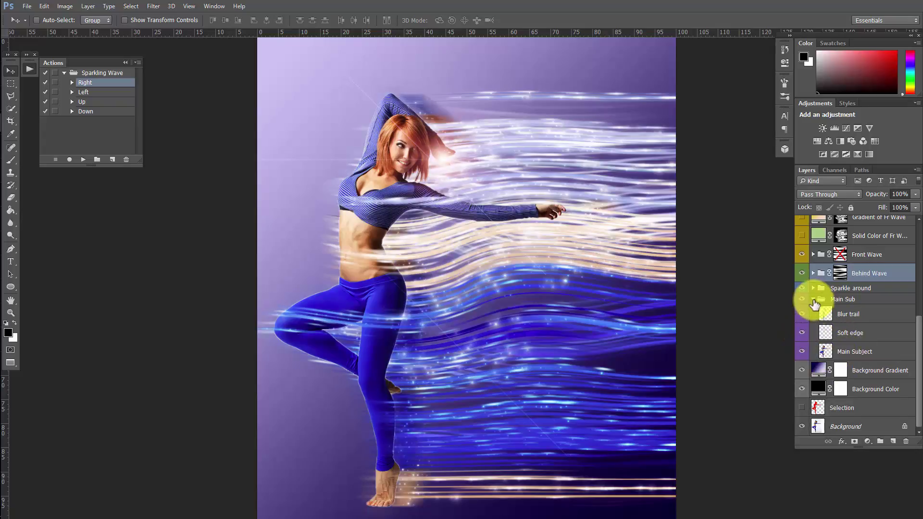
{"action": "left_click", "coordinate": [813, 300]}
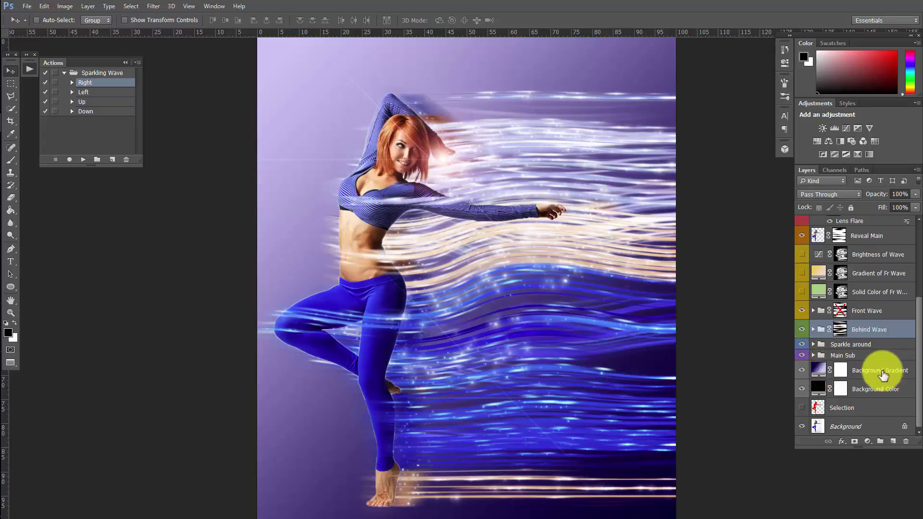
{"action": "left_click", "coordinate": [802, 371]}
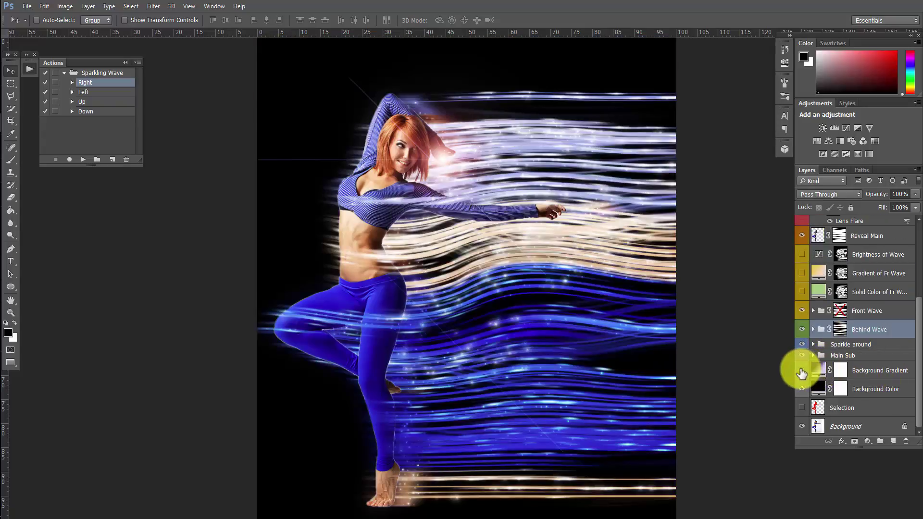
{"action": "left_click", "coordinate": [802, 371]}
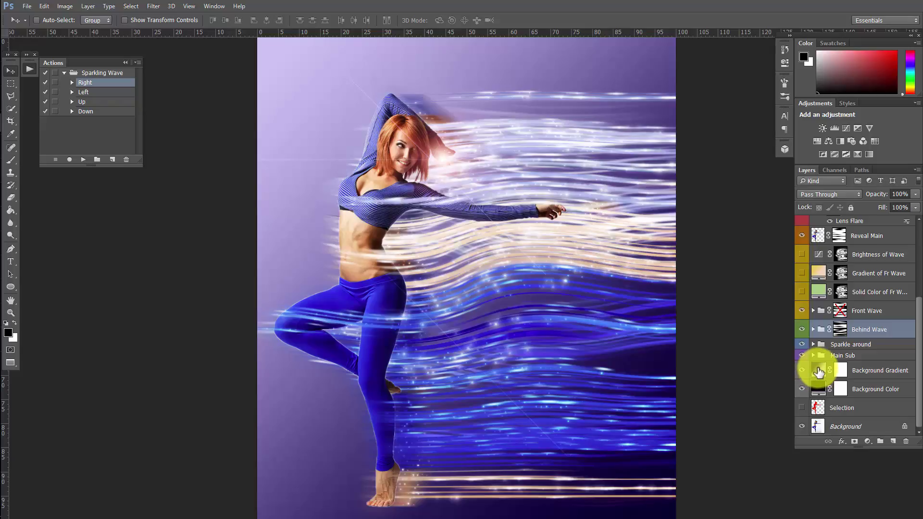
{"action": "double_click", "coordinate": [819, 372]}
Step: Apply the Violet, Orange preset to the Background Gradient after trying other presets
{"action": "left_click", "coordinate": [790, 128]}
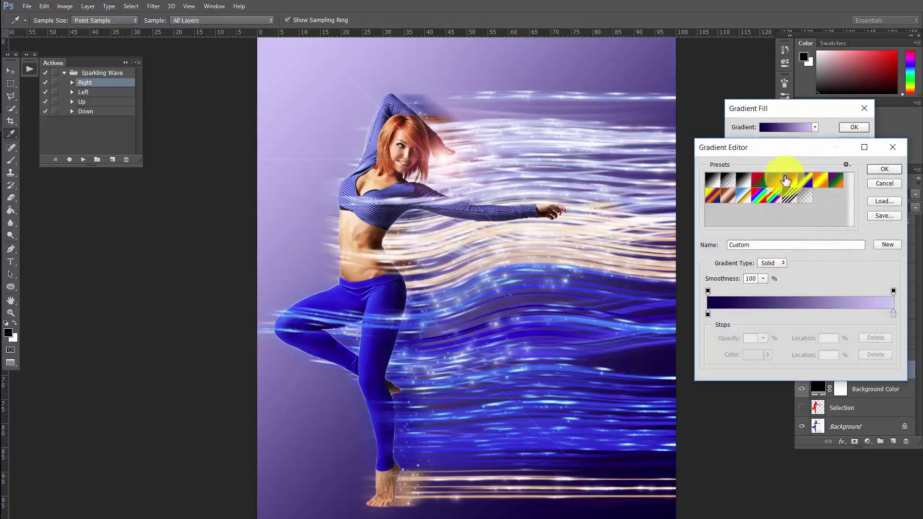
{"action": "left_click", "coordinate": [785, 181]}
{"action": "left_click", "coordinate": [794, 184]}
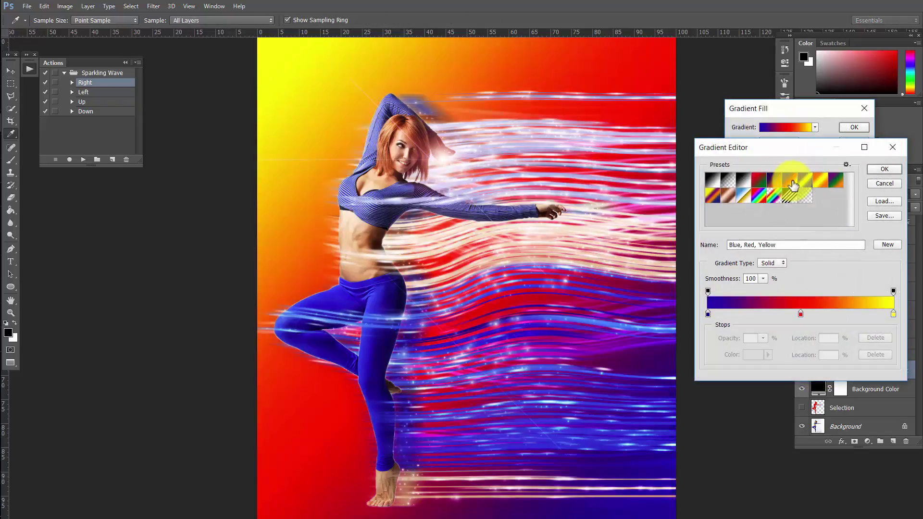
{"action": "left_click", "coordinate": [802, 181]}
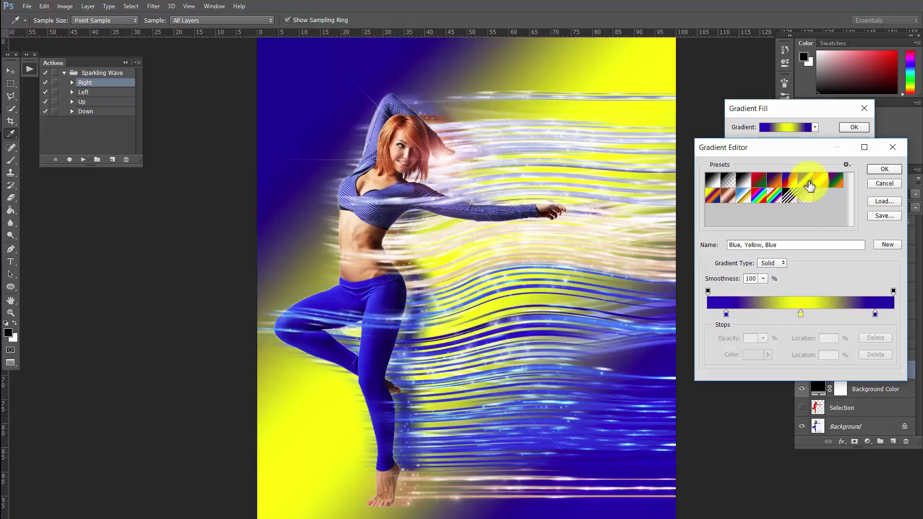
{"action": "left_click", "coordinate": [773, 181]}
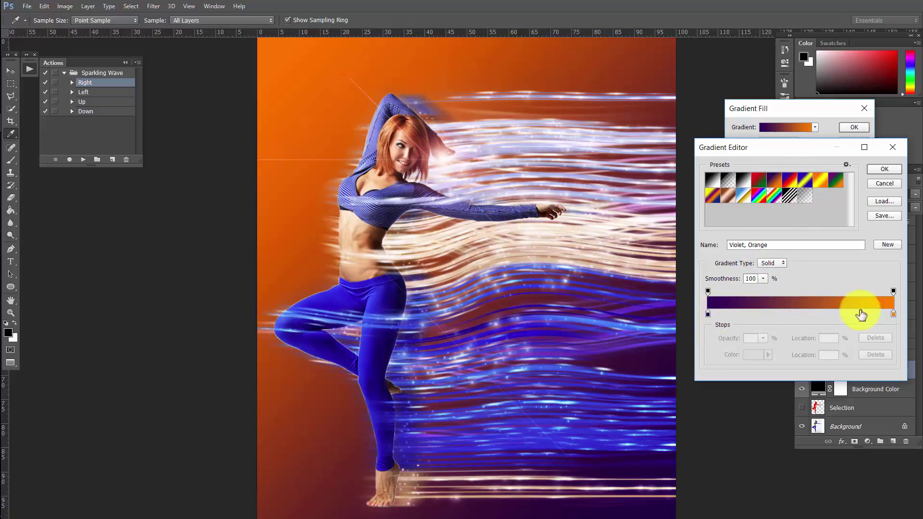
Step: Change the orange end stop to pale yellow #f3eda8, commit the gradient, and hide the layer
{"action": "double_click", "coordinate": [893, 313]}
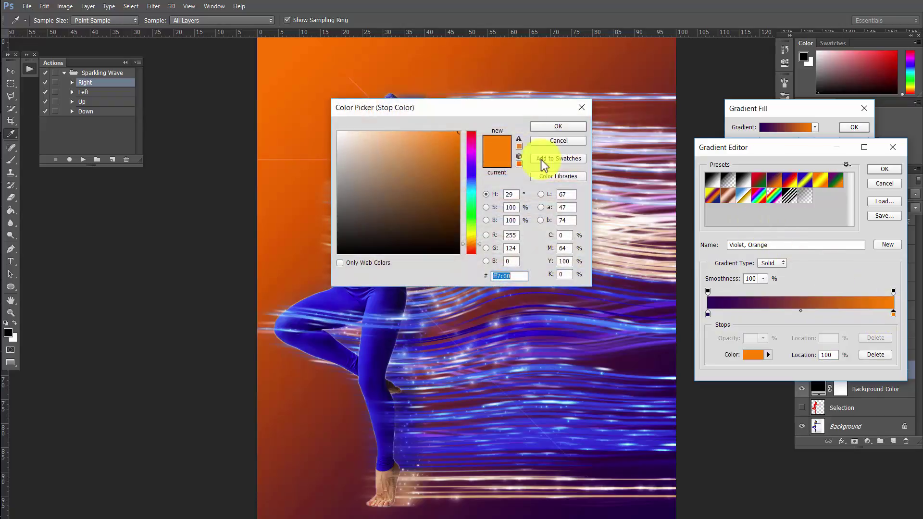
{"action": "mouse_move", "coordinate": [487, 107]}
{"action": "left_mouse_down"}
{"action": "mouse_move", "coordinate": [784, 142]}
{"action": "mouse_move", "coordinate": [830, 107]}
{"action": "left_mouse_up"}
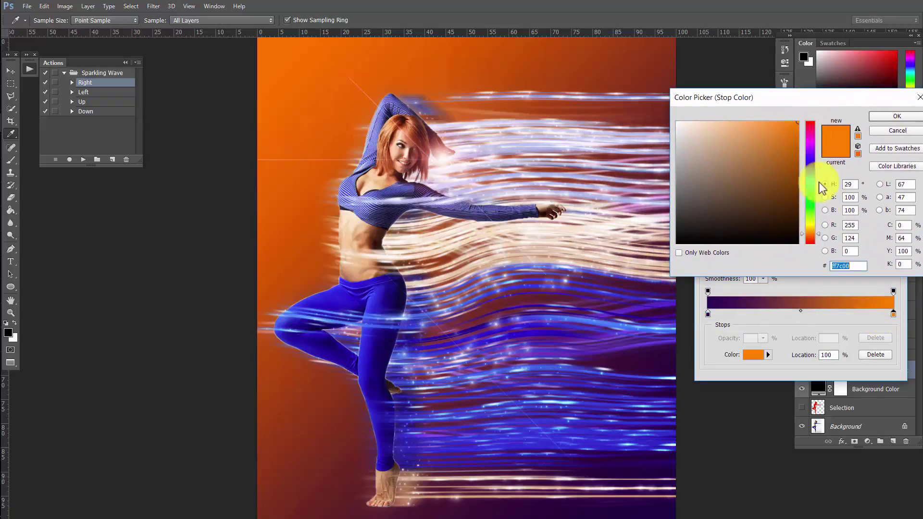
{"action": "left_click", "coordinate": [813, 226]}
{"action": "left_click_drag", "start_coordinate": [756, 178], "coordinate": [713, 132]}
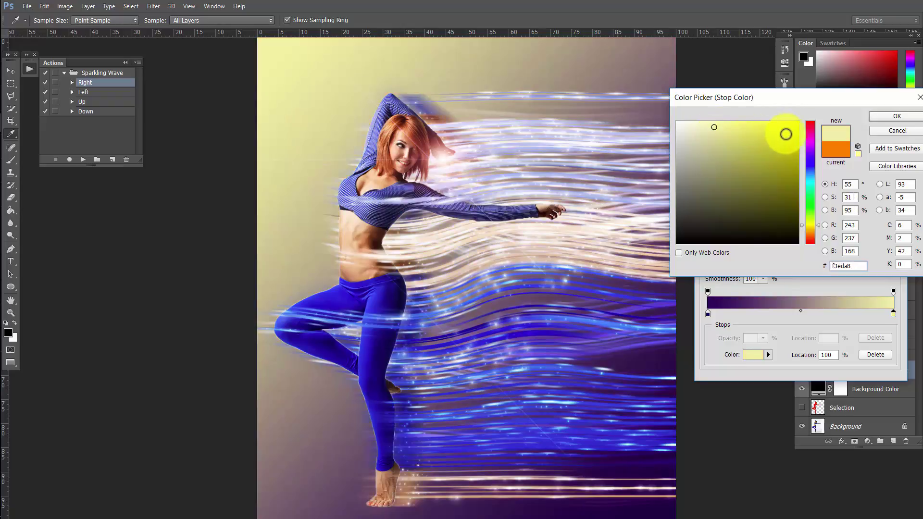
{"action": "left_click", "coordinate": [887, 117]}
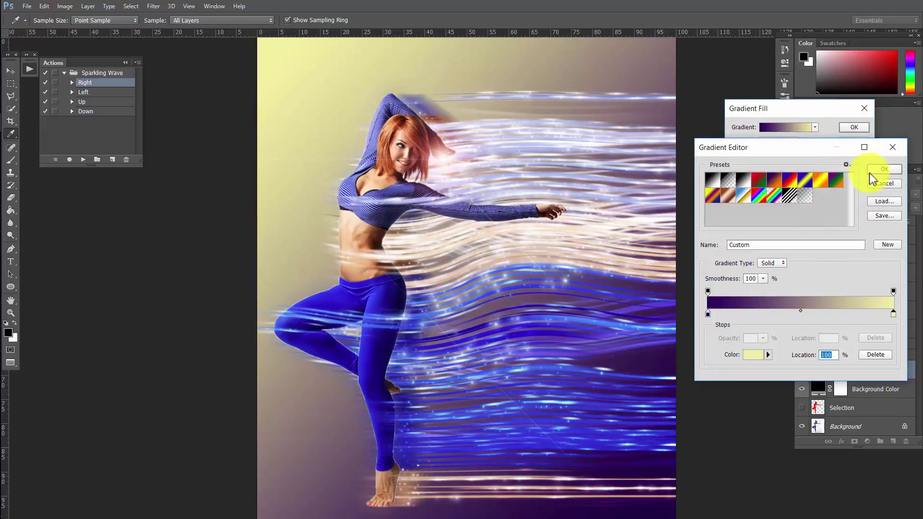
{"action": "left_click", "coordinate": [877, 171]}
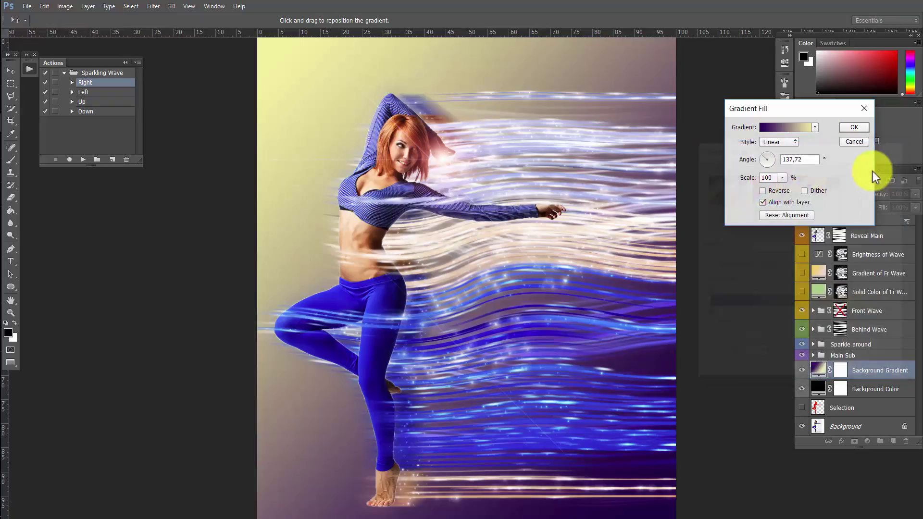
{"action": "left_click", "coordinate": [854, 128]}
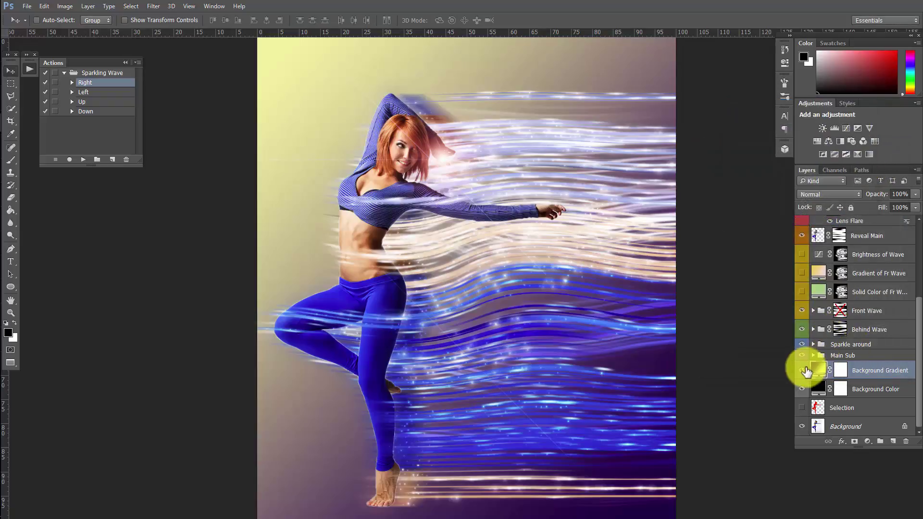
{"action": "left_click", "coordinate": [802, 370]}
Step: Change the Background Color fill from black to a muted mauve-purple
{"action": "left_click", "coordinate": [860, 388]}
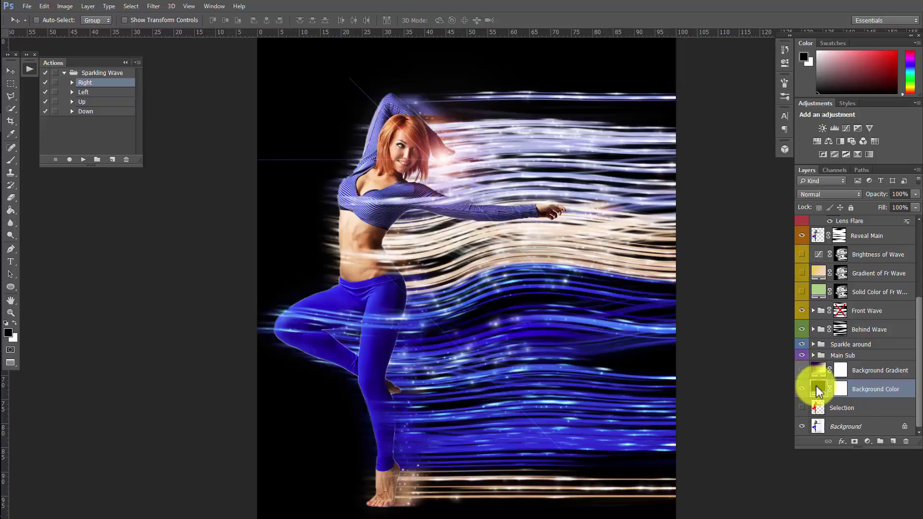
{"action": "double_click", "coordinate": [817, 389]}
{"action": "left_click_drag", "start_coordinate": [492, 103], "coordinate": [845, 114]}
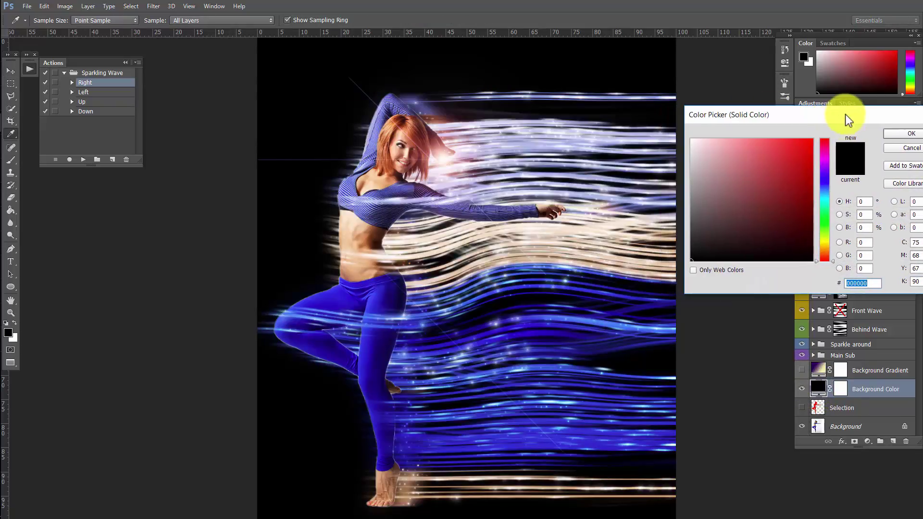
{"action": "left_click", "coordinate": [826, 179]}
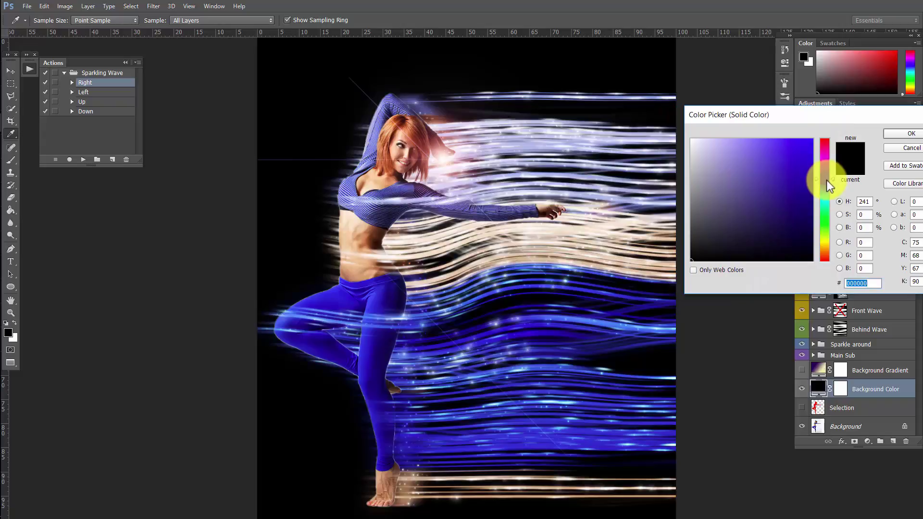
{"action": "left_click", "coordinate": [796, 180]}
{"action": "mouse_move", "coordinate": [796, 180]}
{"action": "left_mouse_down"}
{"action": "mouse_move", "coordinate": [766, 216]}
{"action": "mouse_move", "coordinate": [733, 176]}
{"action": "left_mouse_up"}
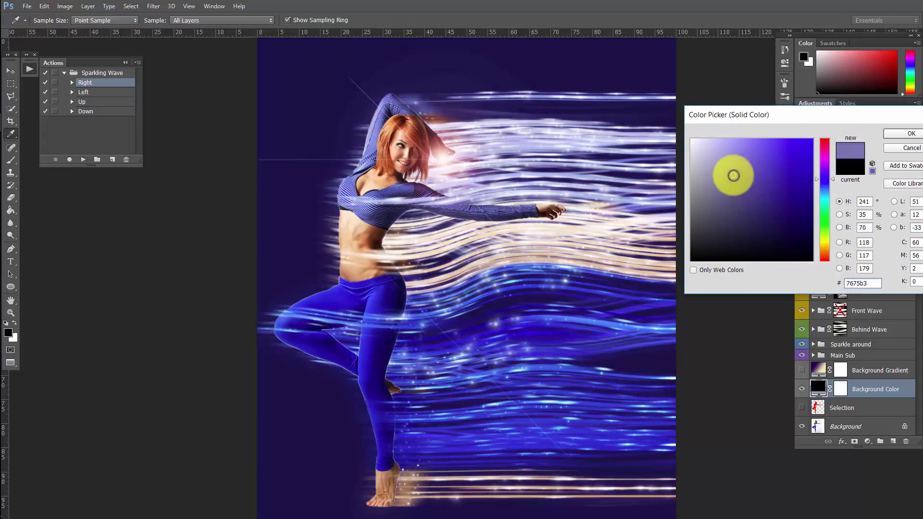
{"action": "left_click_drag", "start_coordinate": [829, 208], "coordinate": [826, 246]}
{"action": "left_click_drag", "start_coordinate": [826, 252], "coordinate": [824, 166]}
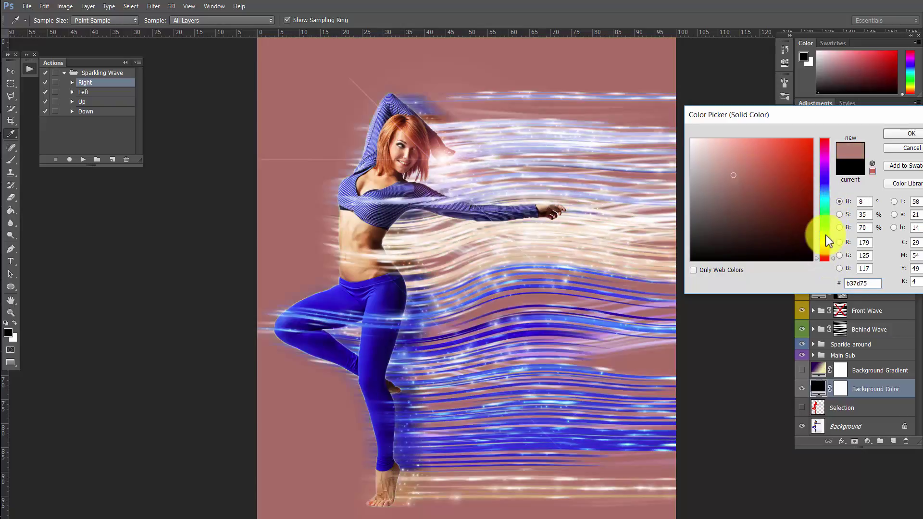
{"action": "mouse_move", "coordinate": [761, 174]}
{"action": "left_mouse_down"}
{"action": "mouse_move", "coordinate": [725, 188]}
{"action": "mouse_move", "coordinate": [720, 164]}
{"action": "mouse_move", "coordinate": [729, 179]}
{"action": "left_mouse_up"}
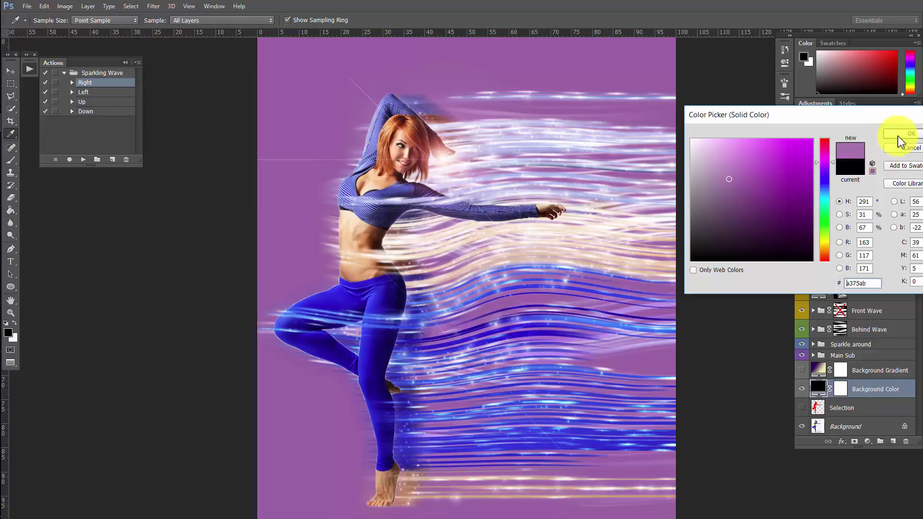
{"action": "left_click", "coordinate": [898, 136]}
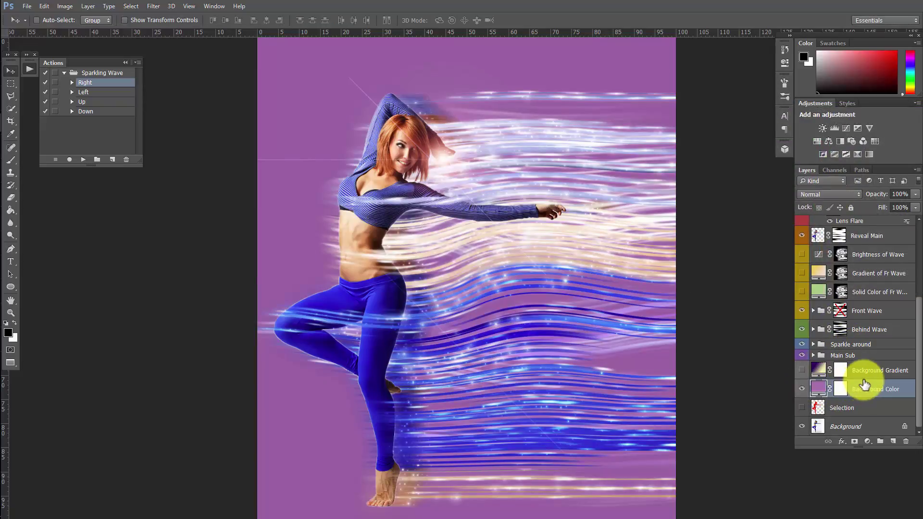
Step: Preview the Color group tints (Color 06, Color 07, orange-teal) and turn them back off
{"action": "scroll", "coordinate": [864, 375], "scroll_direction": "up", "scroll_amount": 3}
{"action": "scroll", "coordinate": [865, 377], "scroll_direction": "up", "scroll_amount": 2}
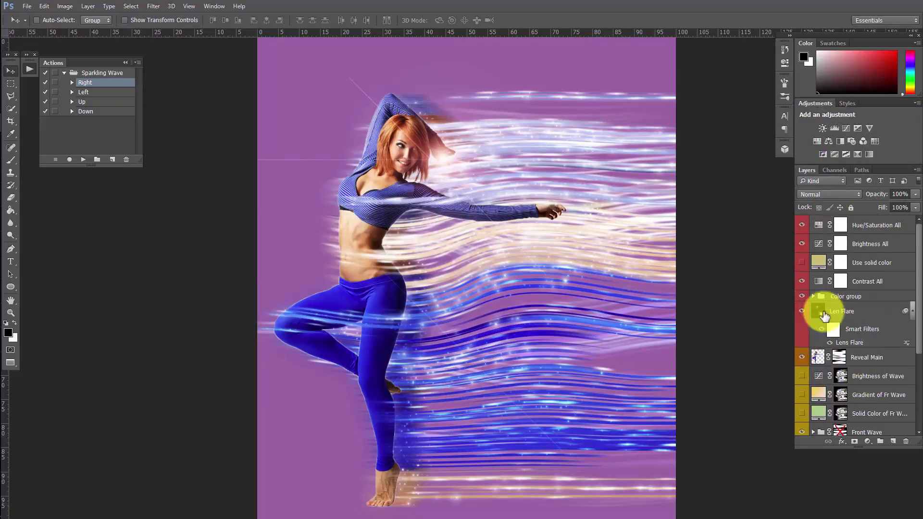
{"action": "left_click", "coordinate": [814, 296]}
{"action": "scroll", "coordinate": [823, 305], "scroll_direction": "down", "scroll_amount": 3}
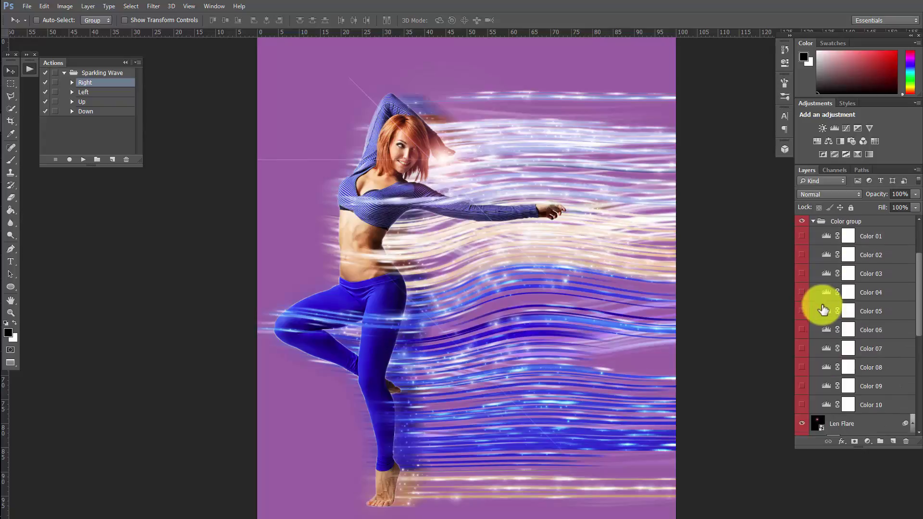
{"action": "left_click", "coordinate": [802, 331]}
{"action": "left_click", "coordinate": [802, 331]}
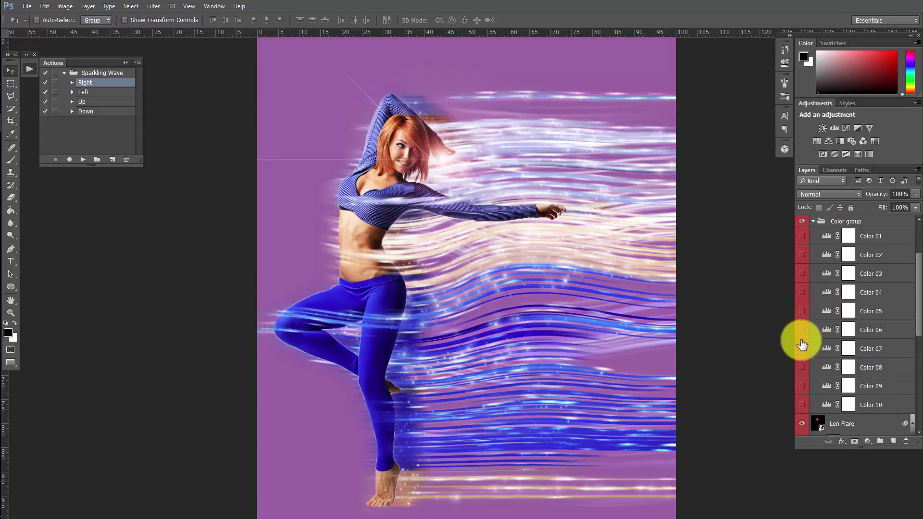
{"action": "left_click", "coordinate": [801, 349]}
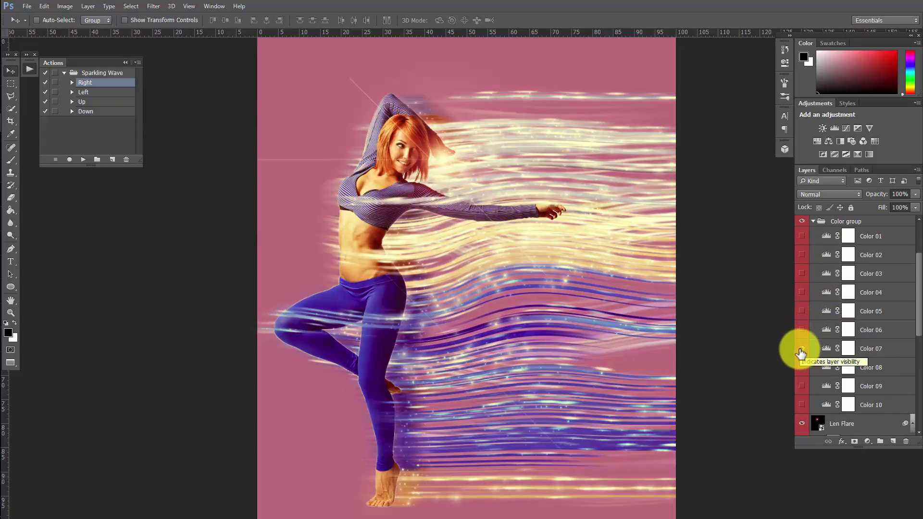
{"action": "left_click", "coordinate": [801, 351]}
{"action": "left_click", "coordinate": [801, 386]}
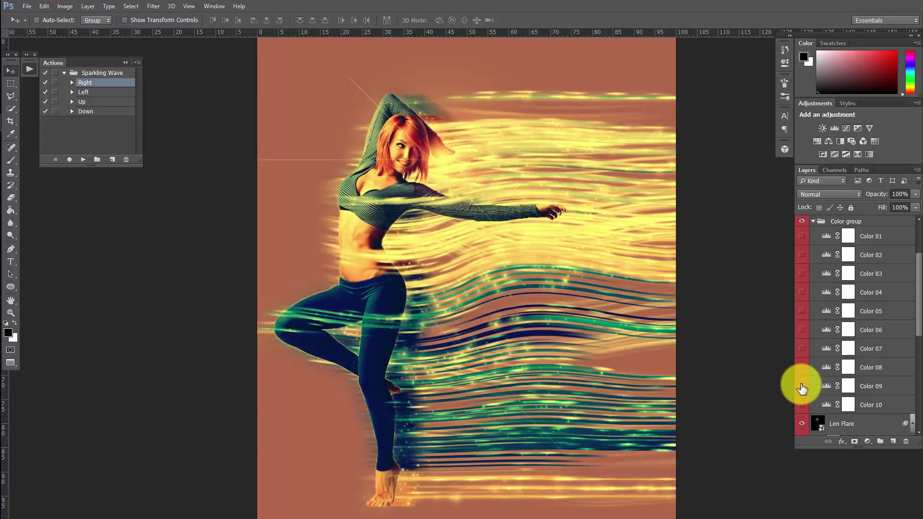
{"action": "left_click", "coordinate": [802, 405]}
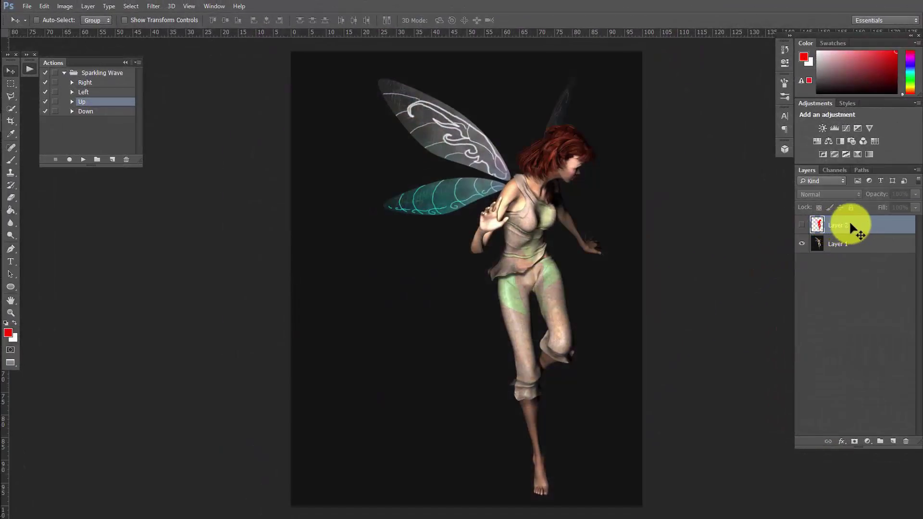
Step: Show Layer 2 and run the Left action to stream the sparkling wave leftward
{"action": "left_click", "coordinate": [801, 224]}
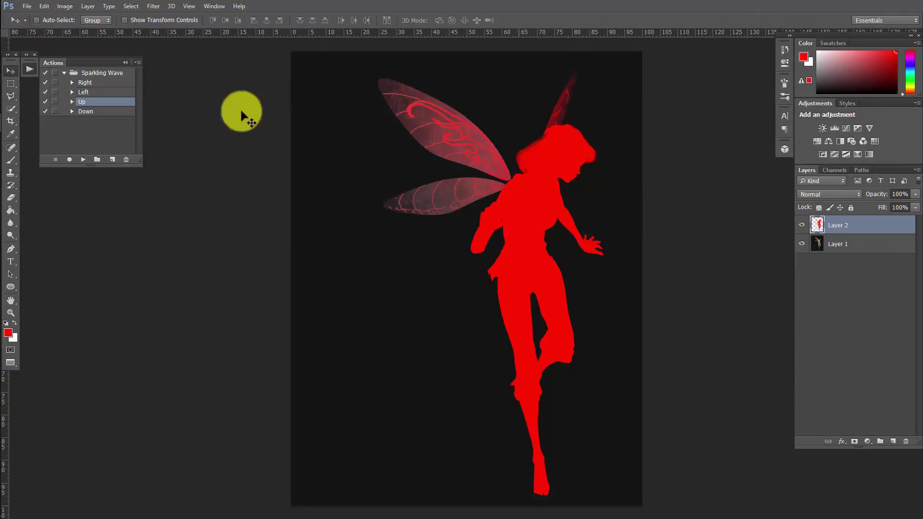
{"action": "left_click", "coordinate": [84, 93]}
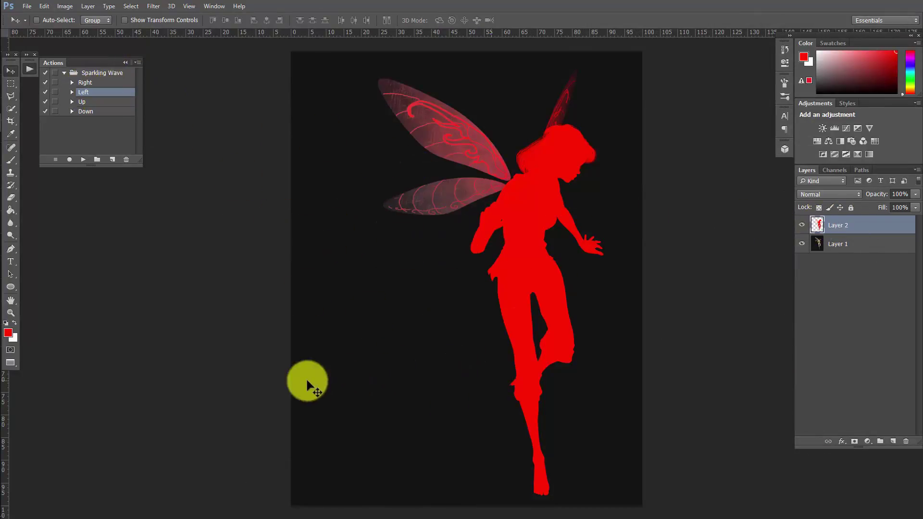
{"action": "left_click", "coordinate": [84, 160]}
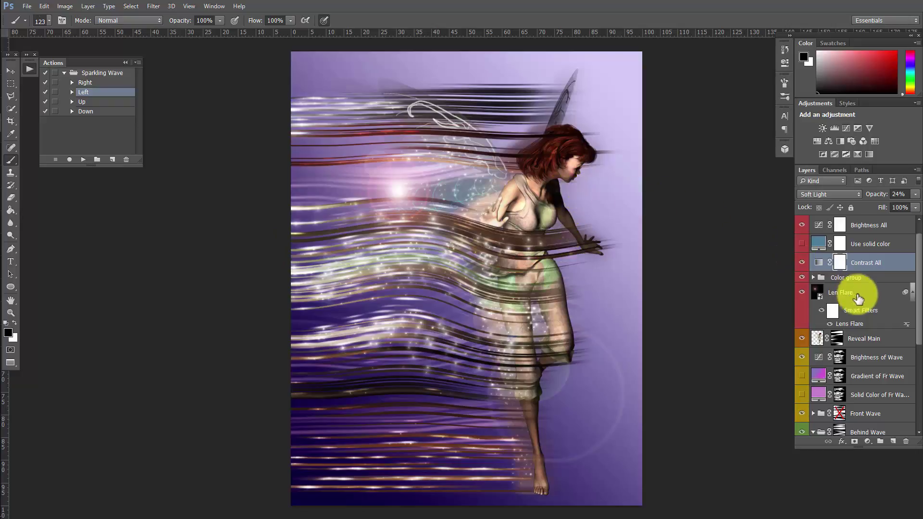
Step: Toggle Background Gradient's visibility to compare, then lower its opacity to about 81%
{"action": "scroll", "coordinate": [863, 300], "scroll_direction": "up", "scroll_amount": 1}
{"action": "scroll", "coordinate": [862, 300], "scroll_direction": "down", "scroll_amount": 4}
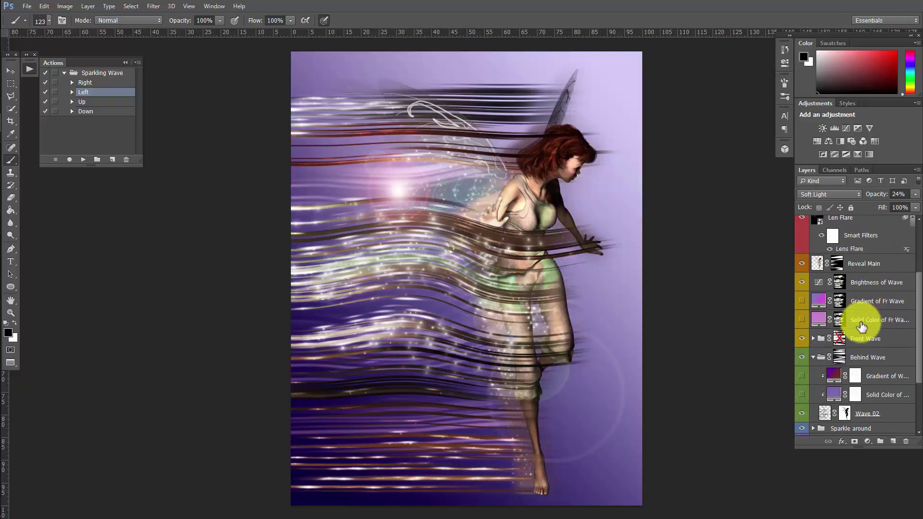
{"action": "scroll", "coordinate": [865, 323], "scroll_direction": "down", "scroll_amount": 3}
{"action": "scroll", "coordinate": [859, 336], "scroll_direction": "down", "scroll_amount": 3}
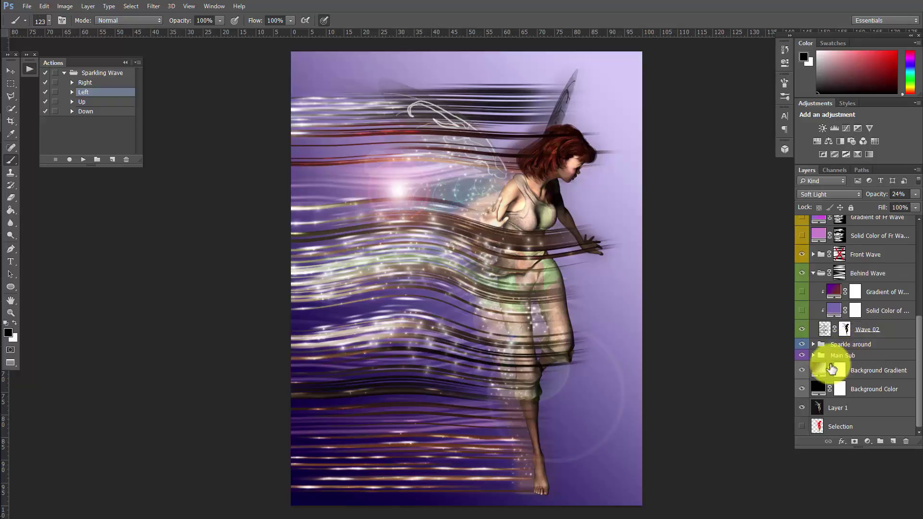
{"action": "left_click", "coordinate": [802, 371]}
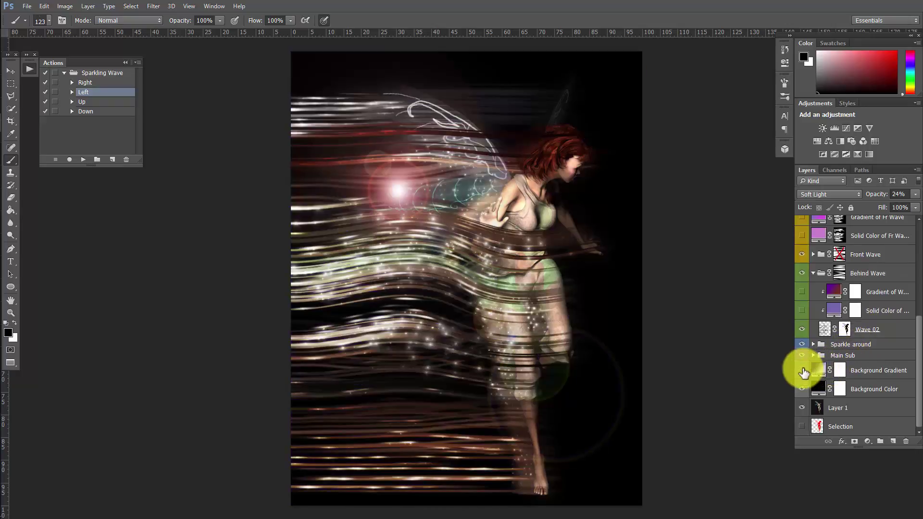
{"action": "left_click", "coordinate": [802, 370]}
{"action": "left_click", "coordinate": [884, 372]}
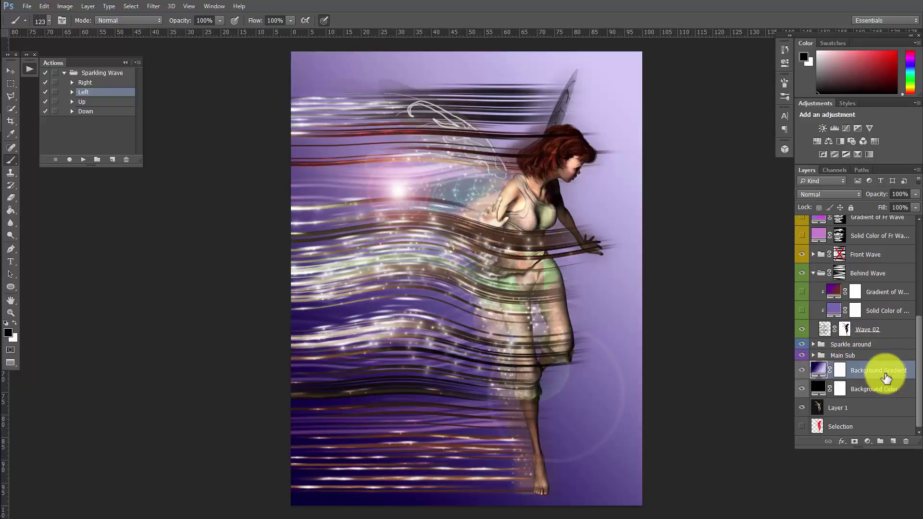
{"action": "left_click_drag", "start_coordinate": [878, 198], "coordinate": [868, 199]}
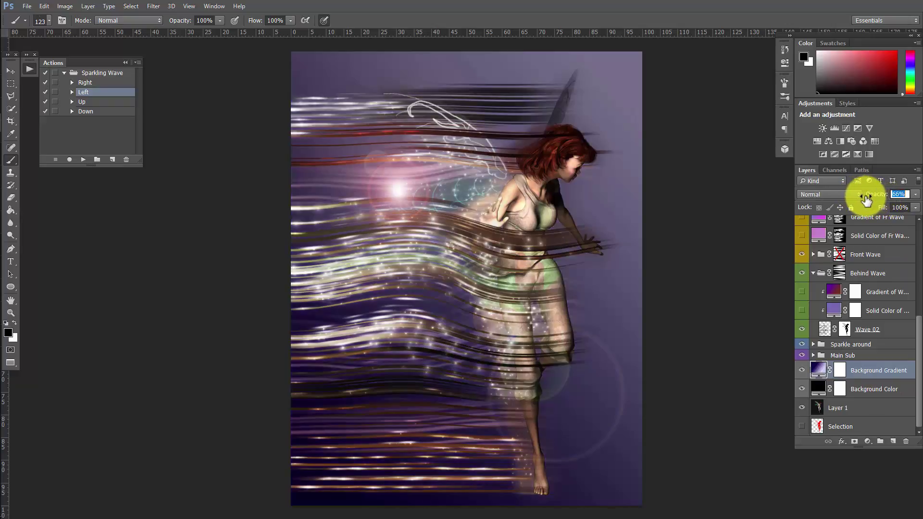
{"action": "scroll", "coordinate": [873, 317], "scroll_direction": "up", "scroll_amount": 3}
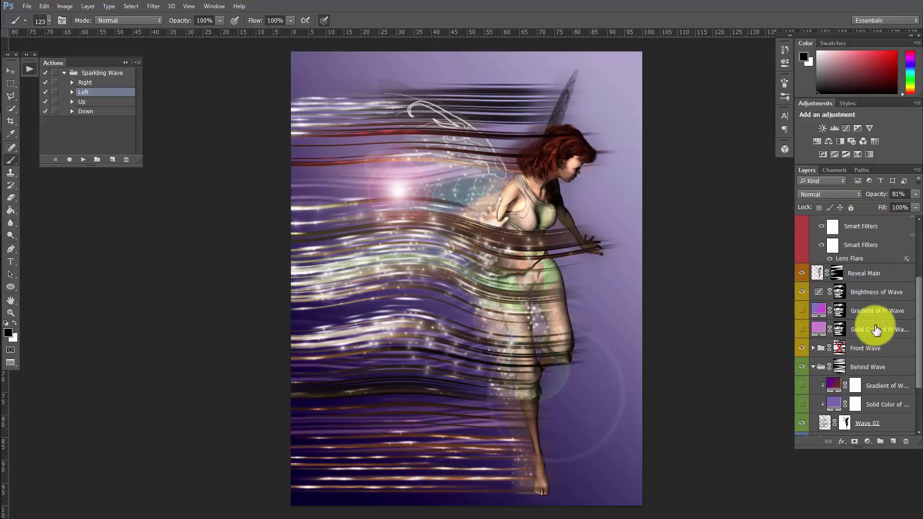
{"action": "scroll", "coordinate": [875, 330], "scroll_direction": "up", "scroll_amount": 3}
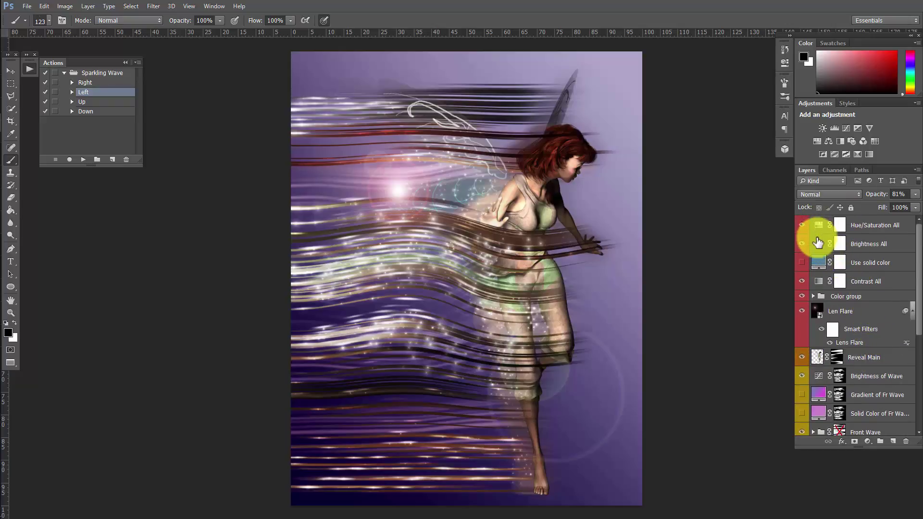
Step: Preview the Color 01 and Color 04 tints, leaving the gold Color 04 grade applied
{"action": "left_click", "coordinate": [813, 296]}
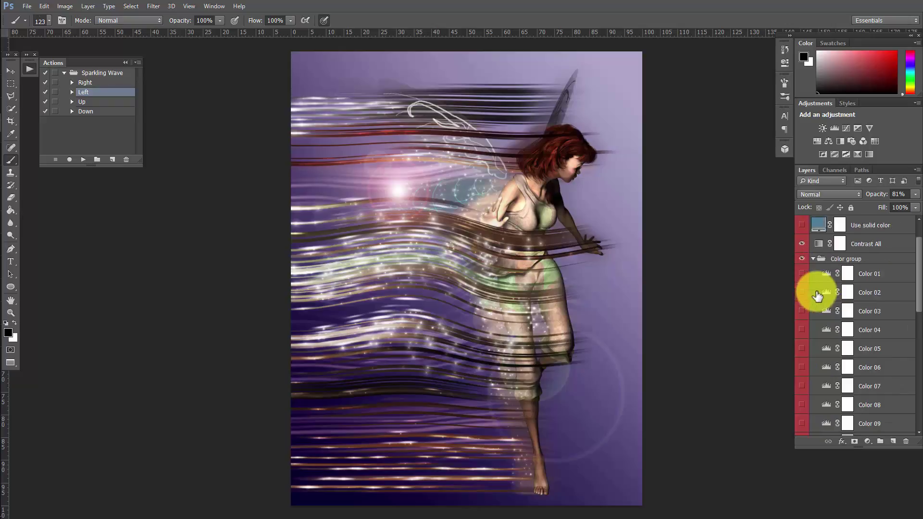
{"action": "scroll", "coordinate": [817, 289], "scroll_direction": "down", "scroll_amount": 2}
{"action": "left_click", "coordinate": [801, 236]}
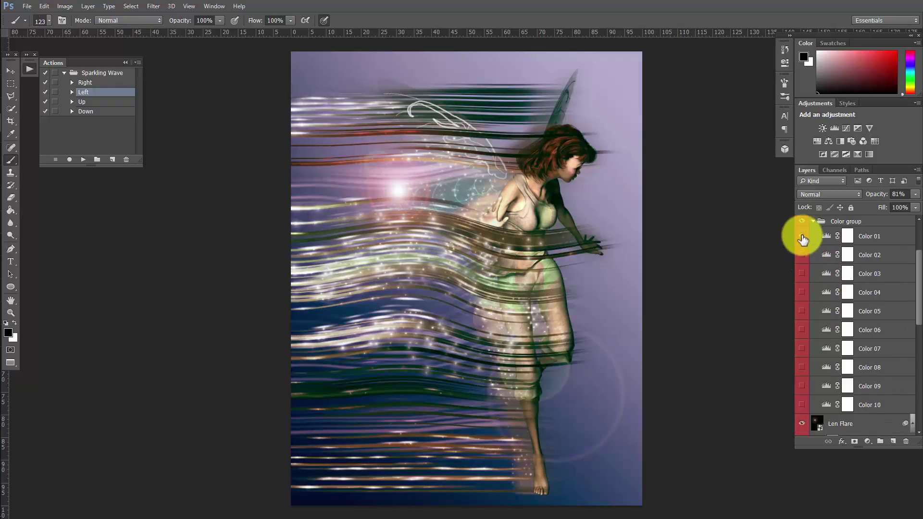
{"action": "left_click", "coordinate": [802, 236]}
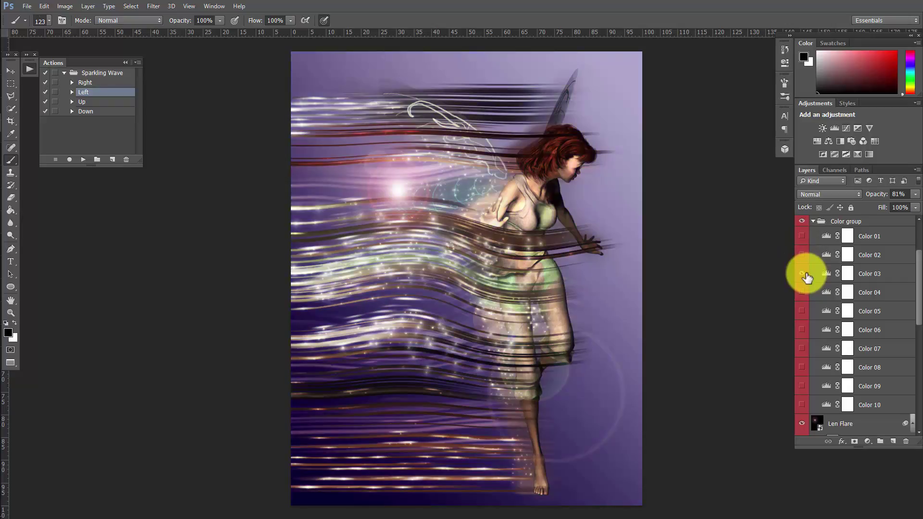
{"action": "left_click", "coordinate": [802, 292]}
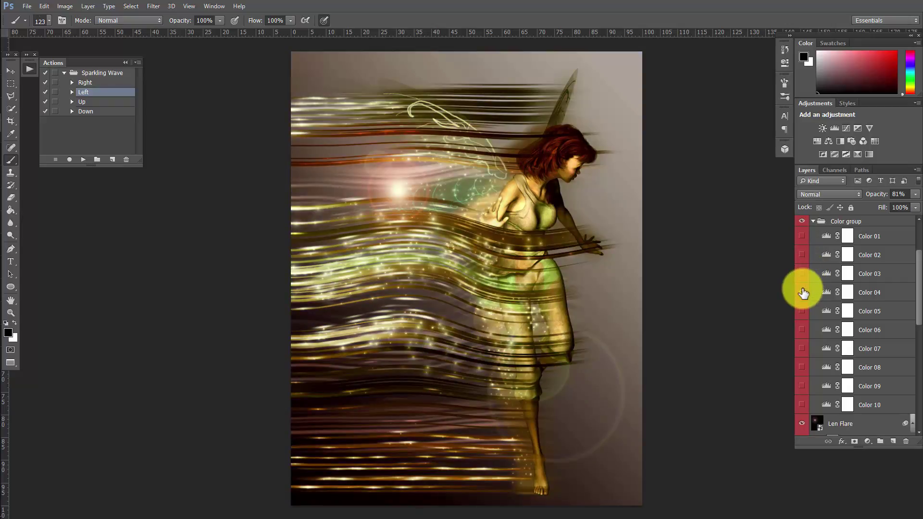
{"action": "left_click", "coordinate": [802, 292]}
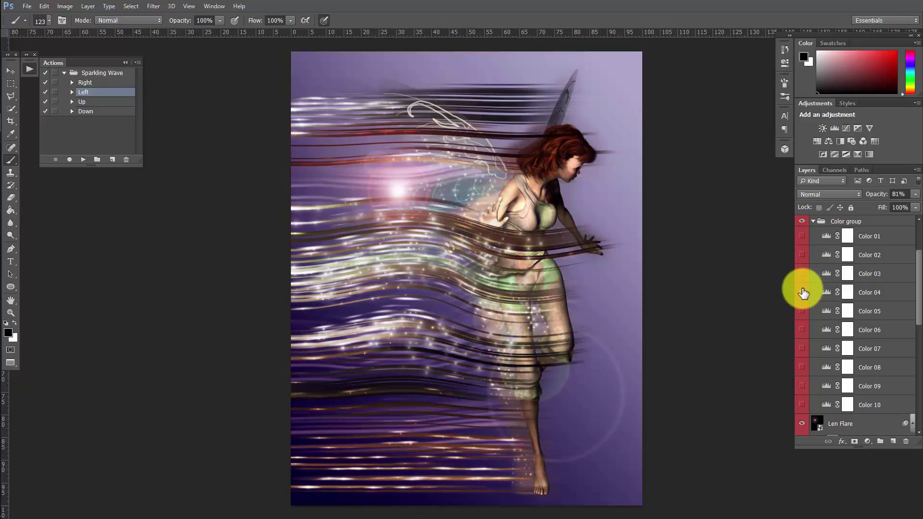
{"action": "left_click", "coordinate": [802, 292]}
{"action": "scroll", "coordinate": [822, 279], "scroll_direction": "up", "scroll_amount": 3}
{"action": "scroll", "coordinate": [814, 283], "scroll_direction": "up", "scroll_amount": 1}
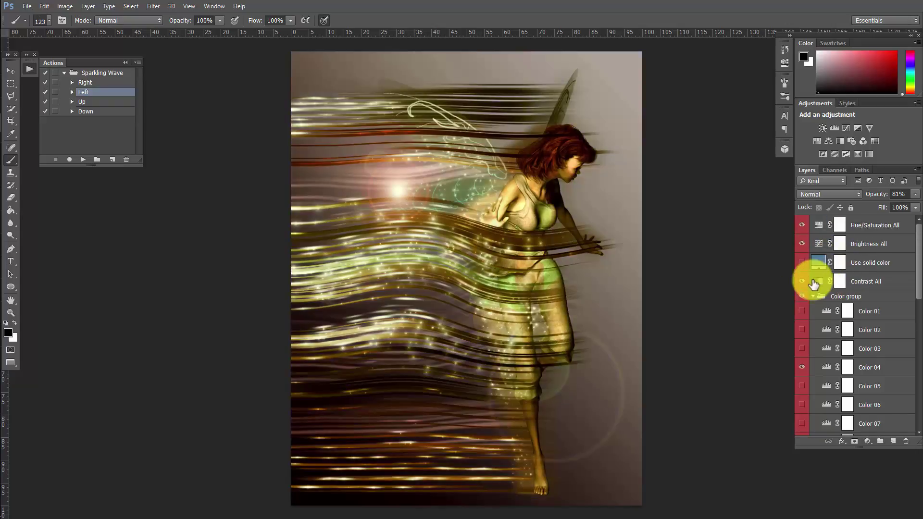
{"action": "left_click", "coordinate": [812, 296]}
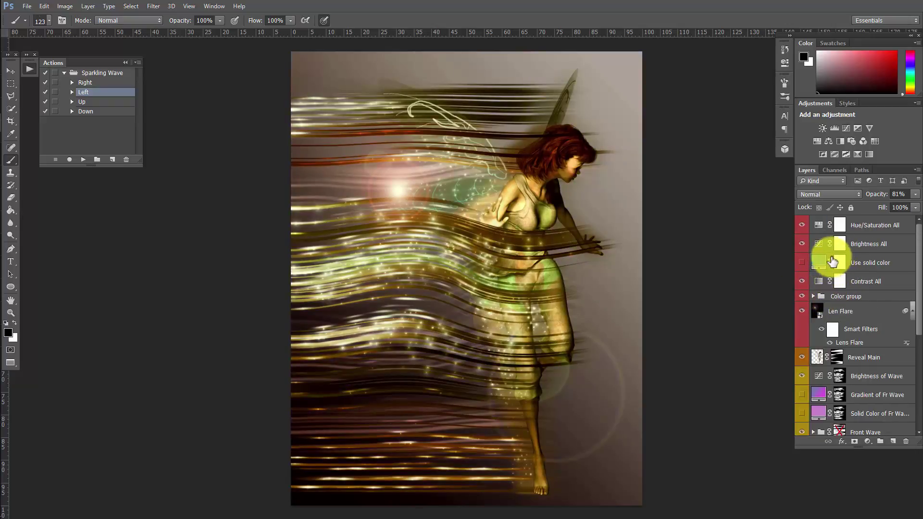
{"action": "scroll", "coordinate": [832, 258], "scroll_direction": "down", "scroll_amount": 1}
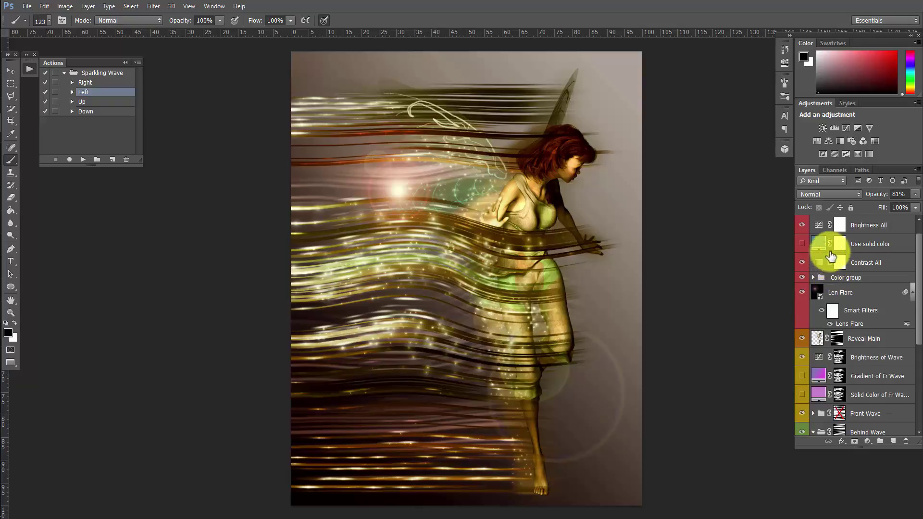
{"action": "scroll", "coordinate": [831, 252], "scroll_direction": "up", "scroll_amount": 1}
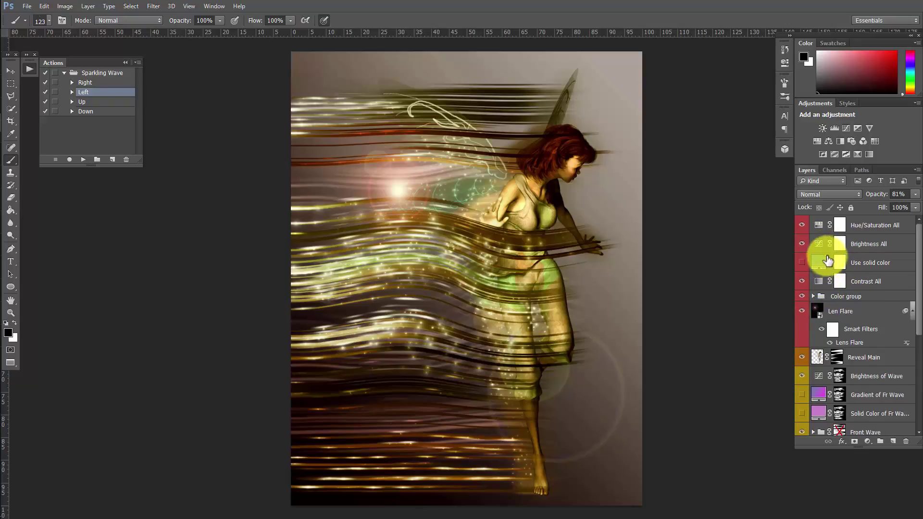
Step: Lift the Brightness All curve slightly, then toggle the Len Flare layer off and on
{"action": "double_click", "coordinate": [819, 247]}
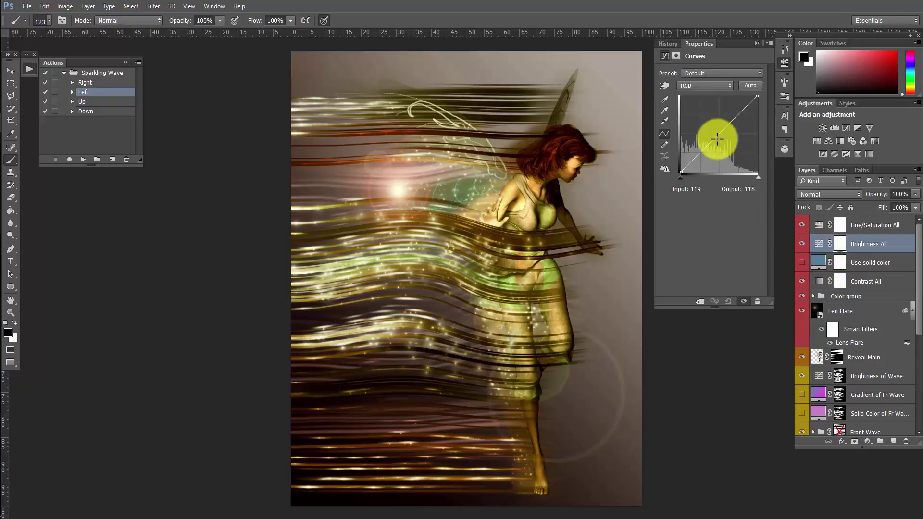
{"action": "left_click_drag", "start_coordinate": [714, 138], "coordinate": [714, 132]}
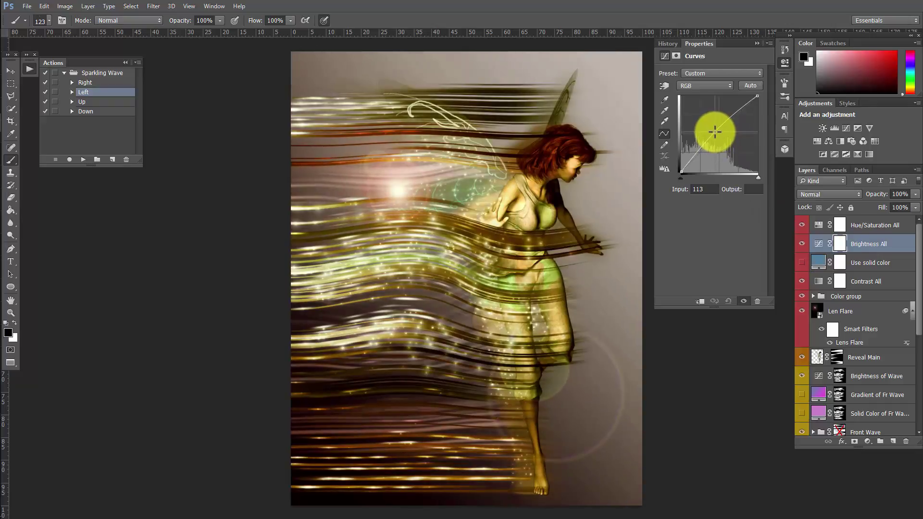
{"action": "left_click", "coordinate": [694, 46]}
{"action": "scroll", "coordinate": [846, 366], "scroll_direction": "down", "scroll_amount": 2}
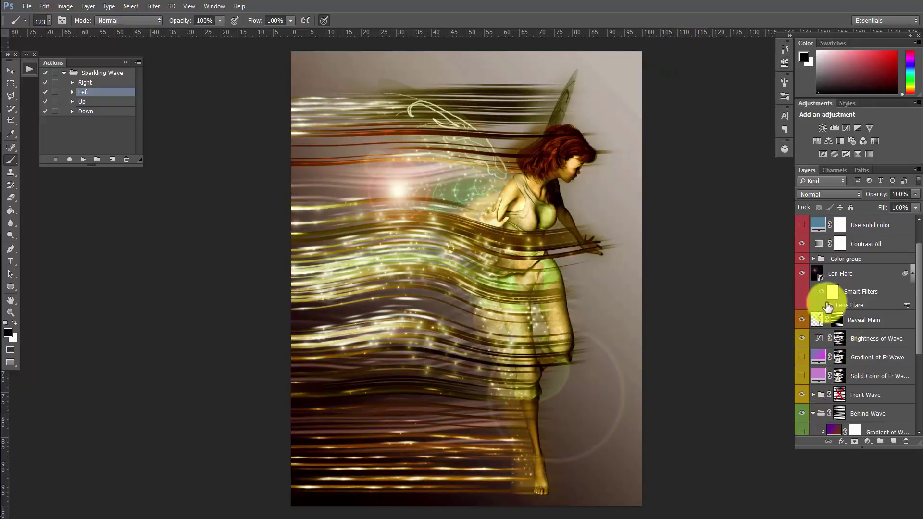
{"action": "left_click", "coordinate": [801, 274]}
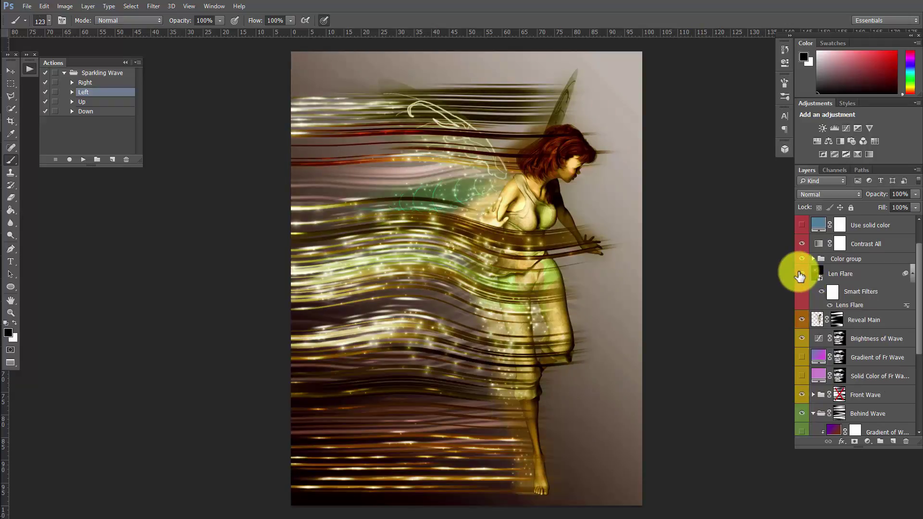
{"action": "left_click", "coordinate": [801, 274]}
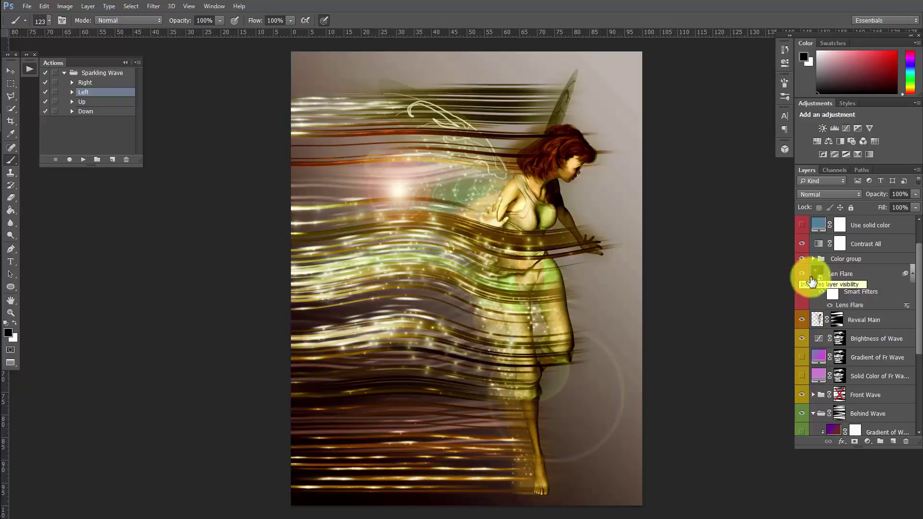
Step: Move the Lens Flare smart filter's bright centre to the upper-left of the image
{"action": "left_click", "coordinate": [826, 293]}
{"action": "double_click", "coordinate": [850, 306]}
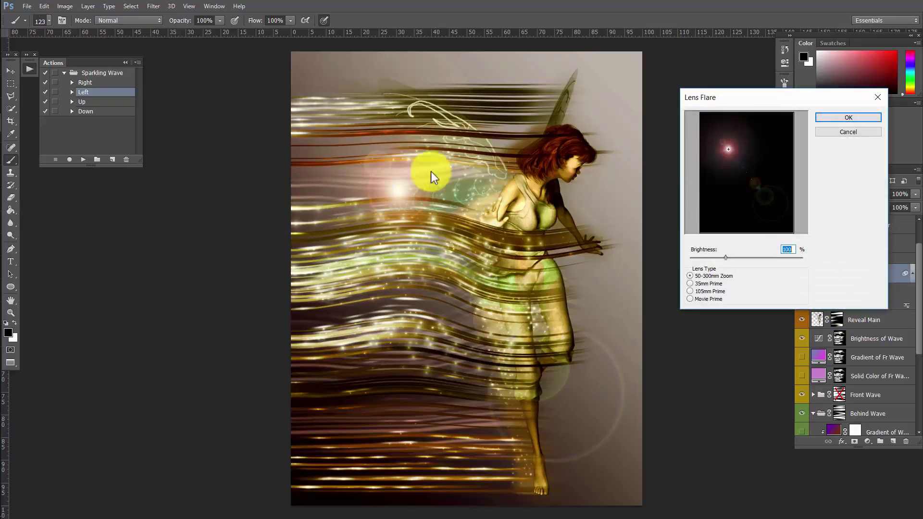
{"action": "left_click", "coordinate": [721, 137]}
{"action": "left_click", "coordinate": [850, 118]}
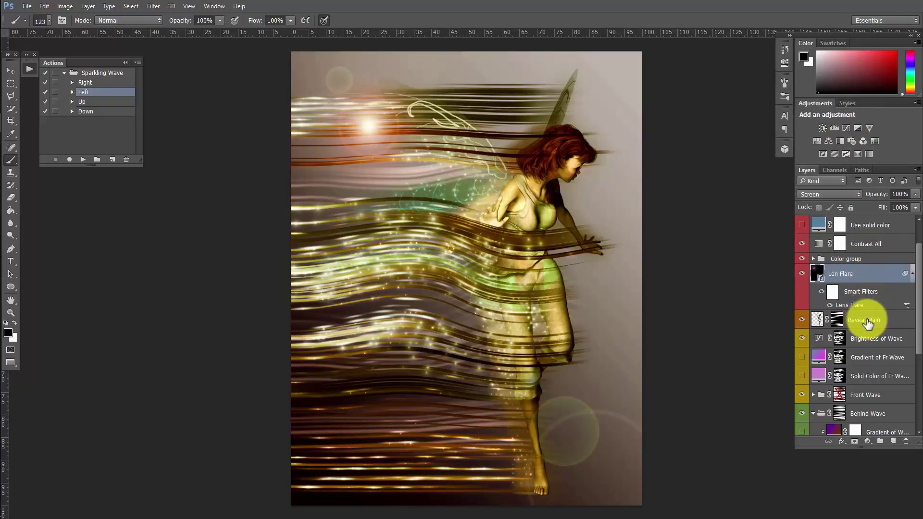
Step: Re-enable the Reveal Main mask and preview the magenta gradient and pink colour on the waves
{"action": "scroll", "coordinate": [903, 312], "scroll_direction": "down", "scroll_amount": 2}
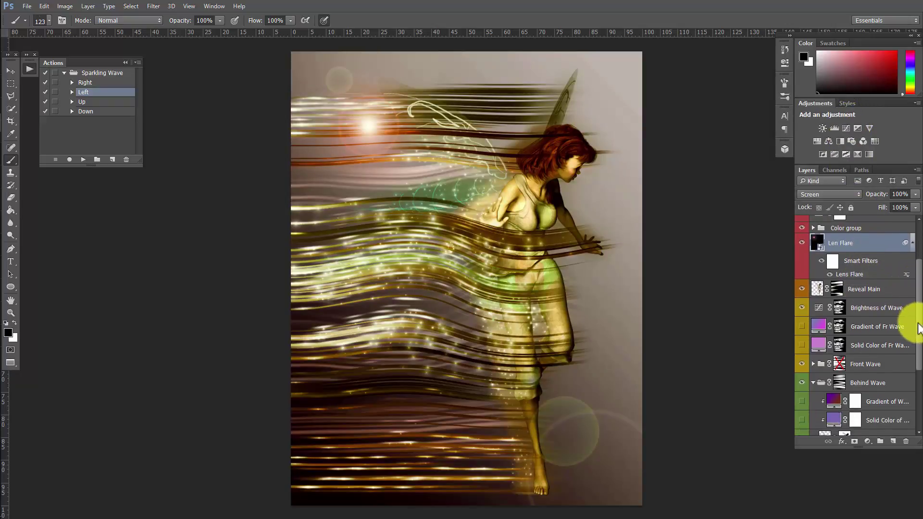
{"action": "left_click", "coordinate": [836, 294]}
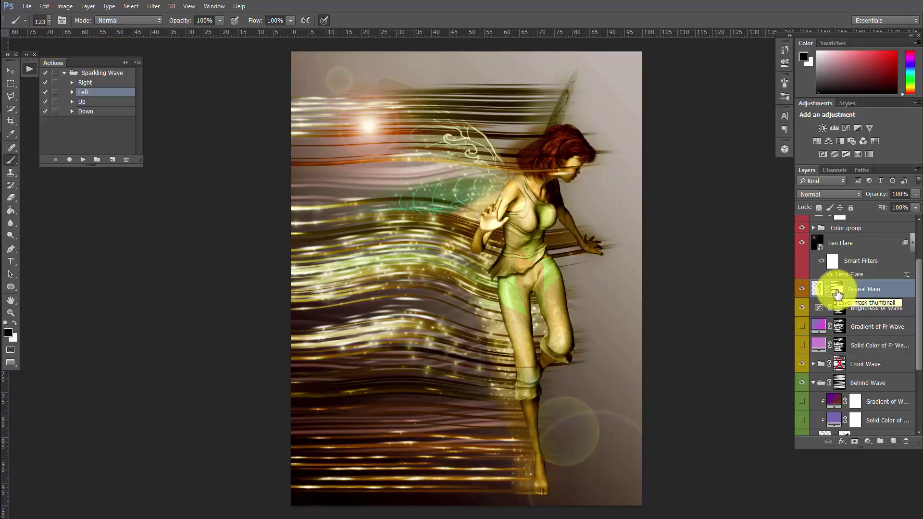
{"action": "left_click", "coordinate": [837, 294], "text": "shift"}
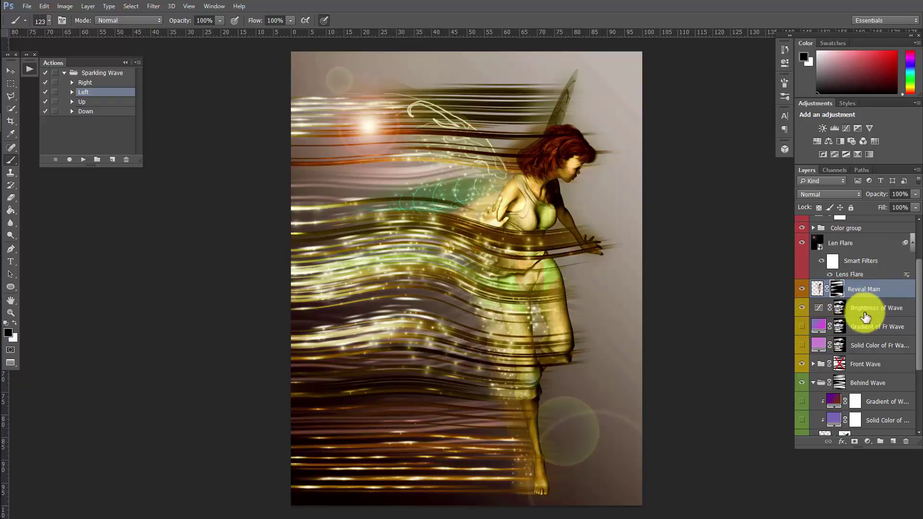
{"action": "scroll", "coordinate": [919, 317], "scroll_direction": "down", "scroll_amount": 2}
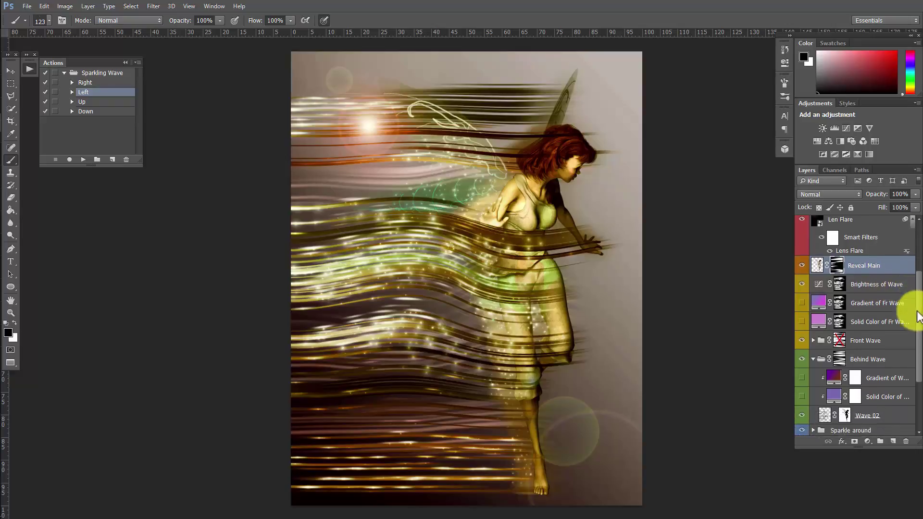
{"action": "scroll", "coordinate": [920, 317], "scroll_direction": "down", "scroll_amount": 3}
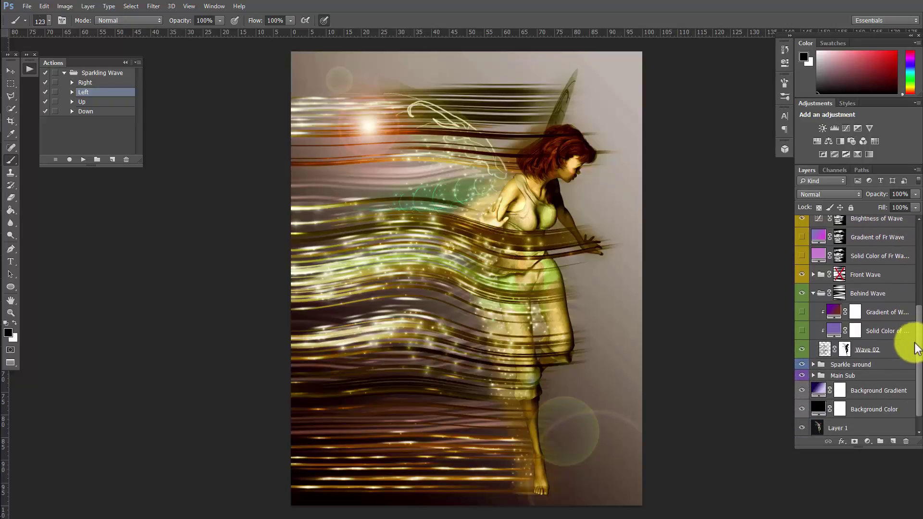
{"action": "left_click", "coordinate": [801, 239]}
{"action": "left_click", "coordinate": [802, 239]}
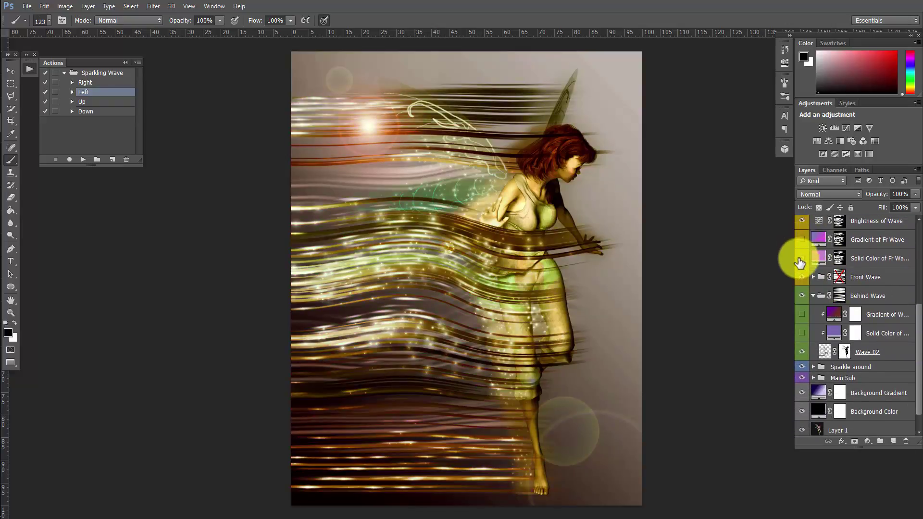
{"action": "left_click", "coordinate": [801, 258]}
Step: Hide the pink colour so the waves return gold, and collapse the Front Wave sub-groups
{"action": "left_click", "coordinate": [801, 260]}
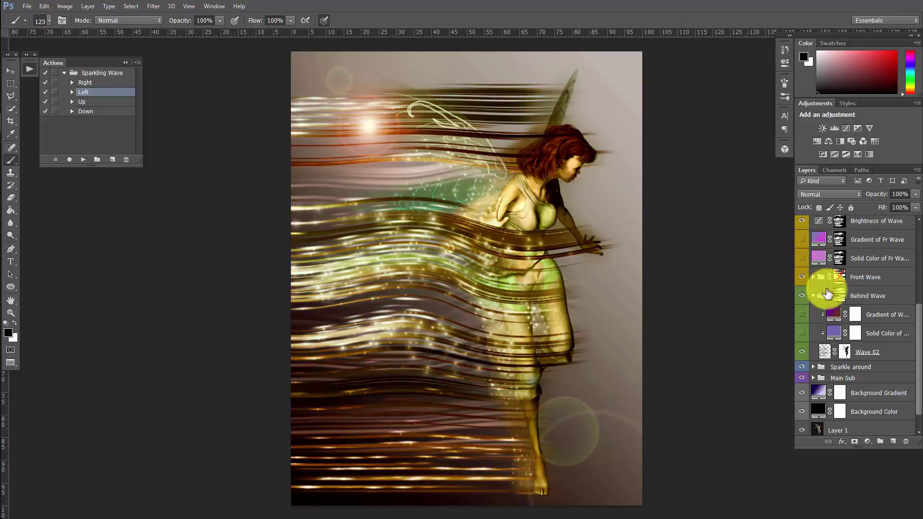
{"action": "left_click", "coordinate": [813, 277]}
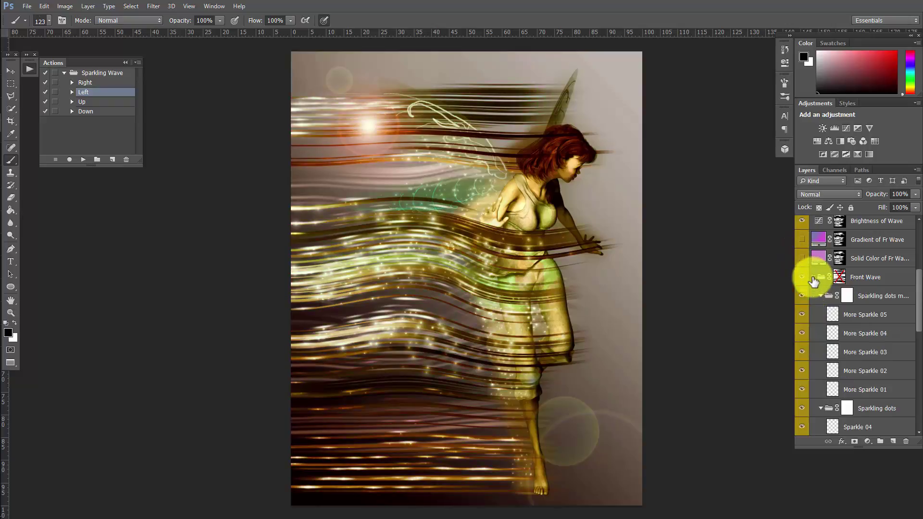
{"action": "scroll", "coordinate": [839, 283], "scroll_direction": "down", "scroll_amount": 3}
{"action": "left_click", "coordinate": [820, 240]}
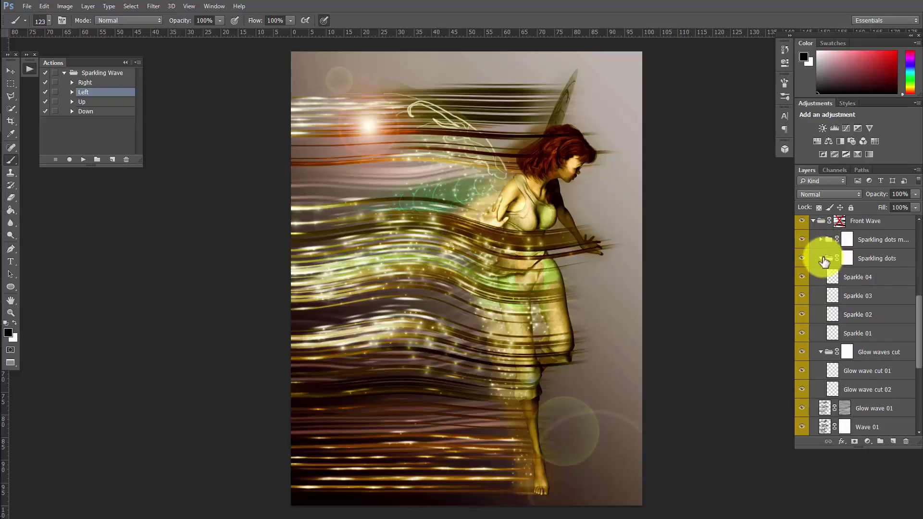
{"action": "left_click", "coordinate": [821, 259]}
{"action": "left_click", "coordinate": [820, 276]}
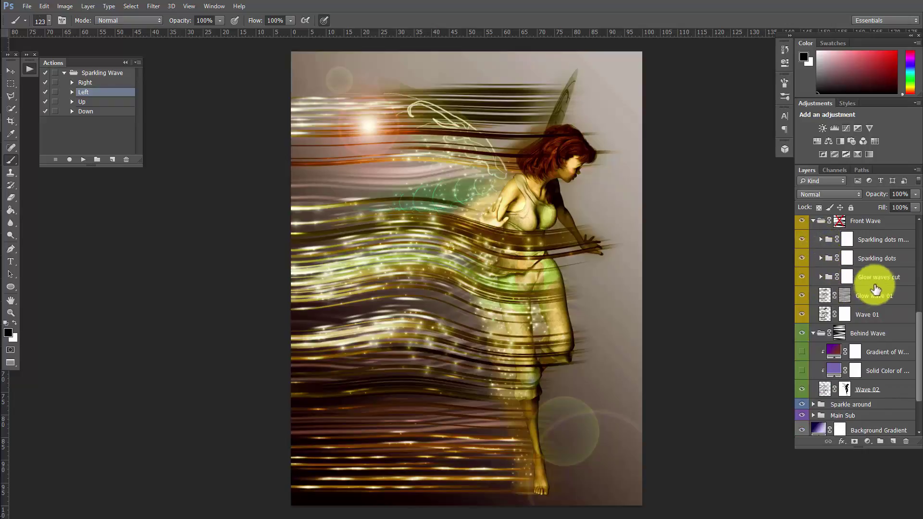
Step: Hide Glow wave 01, Wave 01, Brightness of Wave, Glow waves cut and Behind Wave
{"action": "left_click_drag", "start_coordinate": [801, 313], "coordinate": [801, 277]}
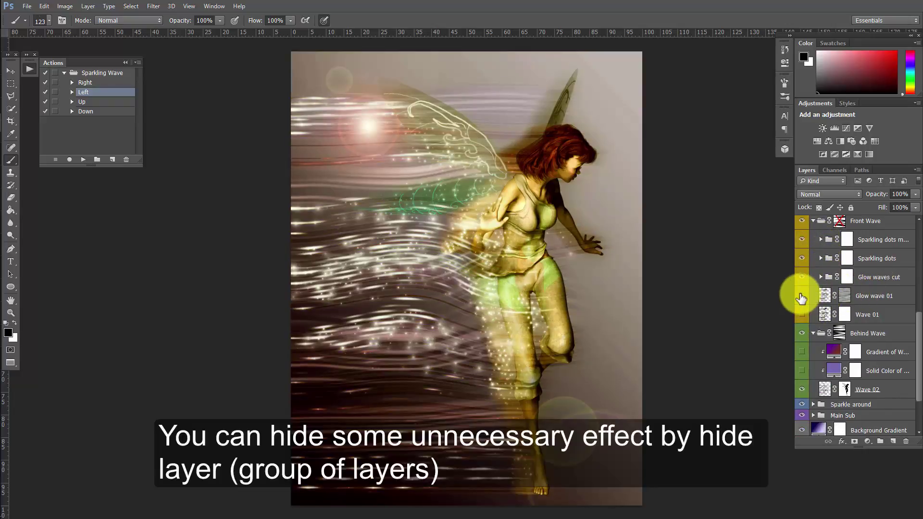
{"action": "scroll", "coordinate": [817, 288], "scroll_direction": "up", "scroll_amount": 1}
{"action": "scroll", "coordinate": [845, 268], "scroll_direction": "up", "scroll_amount": 2}
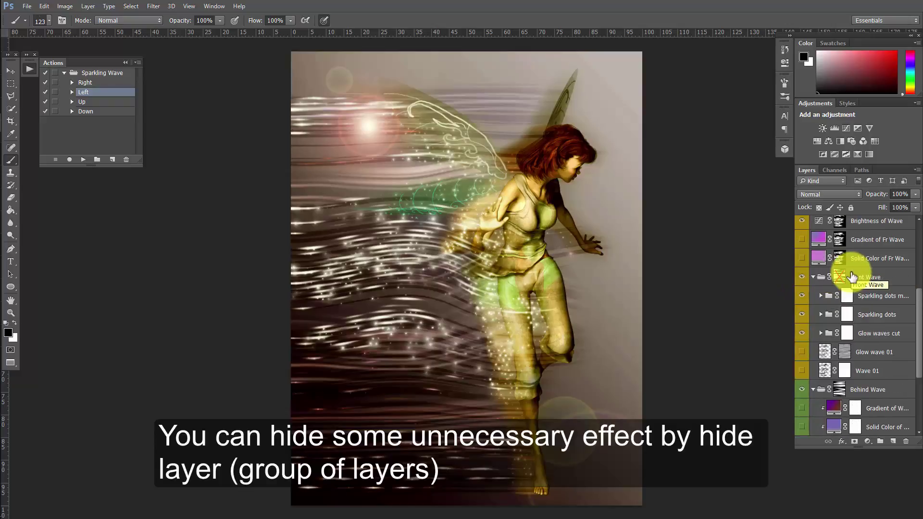
{"action": "scroll", "coordinate": [861, 254], "scroll_direction": "up", "scroll_amount": 1}
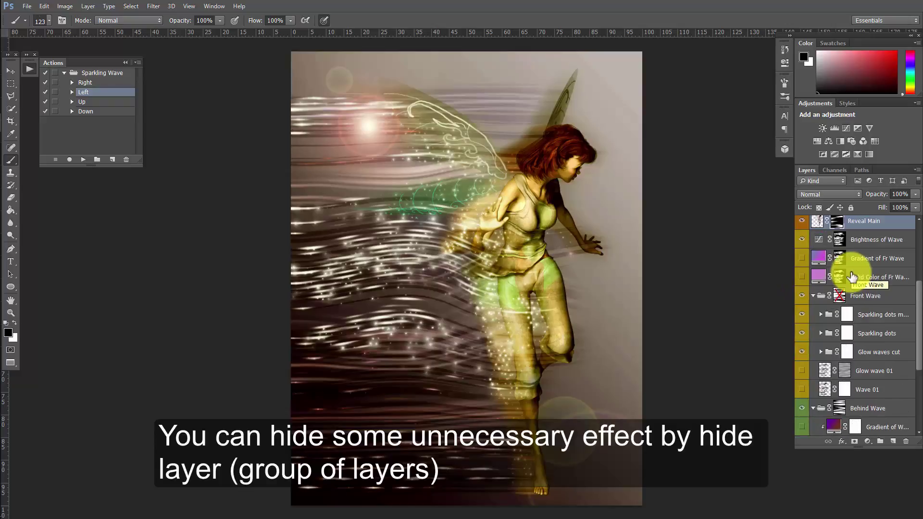
{"action": "left_click", "coordinate": [802, 240]}
{"action": "scroll", "coordinate": [836, 253], "scroll_direction": "down", "scroll_amount": 2}
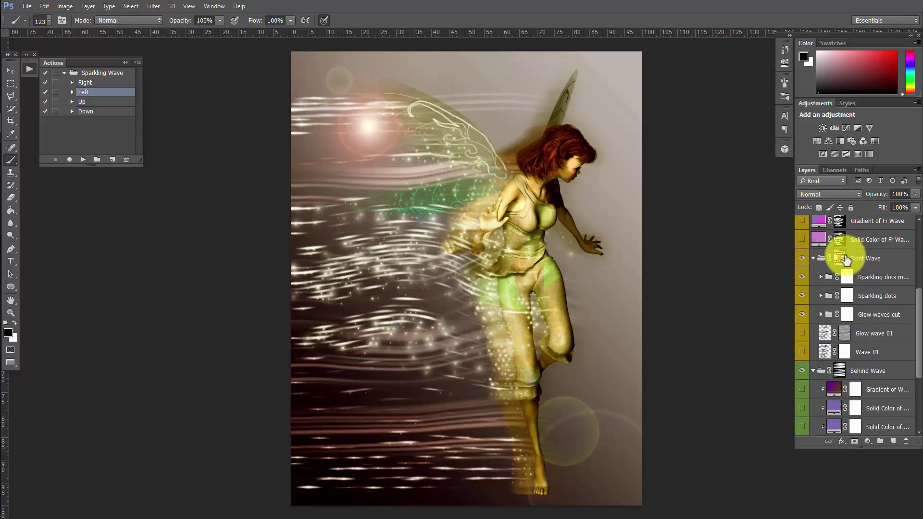
{"action": "scroll", "coordinate": [845, 255], "scroll_direction": "down", "scroll_amount": 1}
{"action": "scroll", "coordinate": [847, 272], "scroll_direction": "down", "scroll_amount": 2}
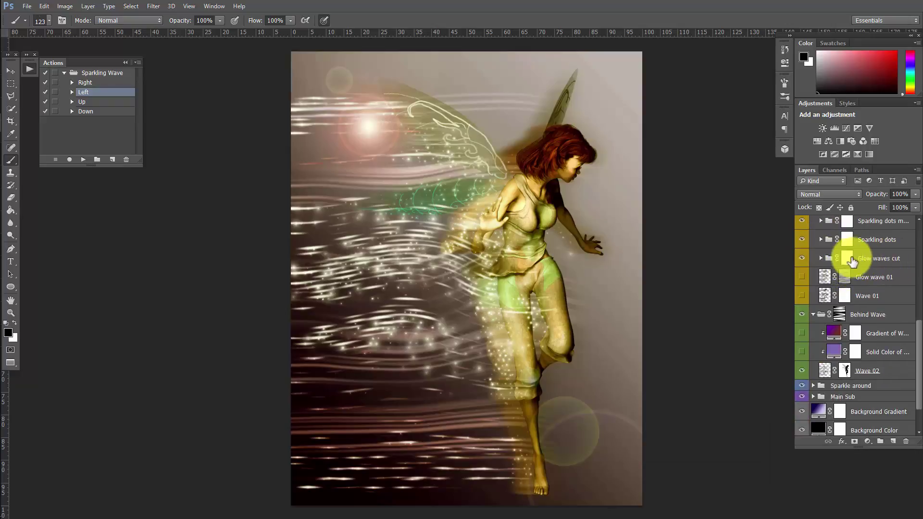
{"action": "left_click", "coordinate": [802, 260]}
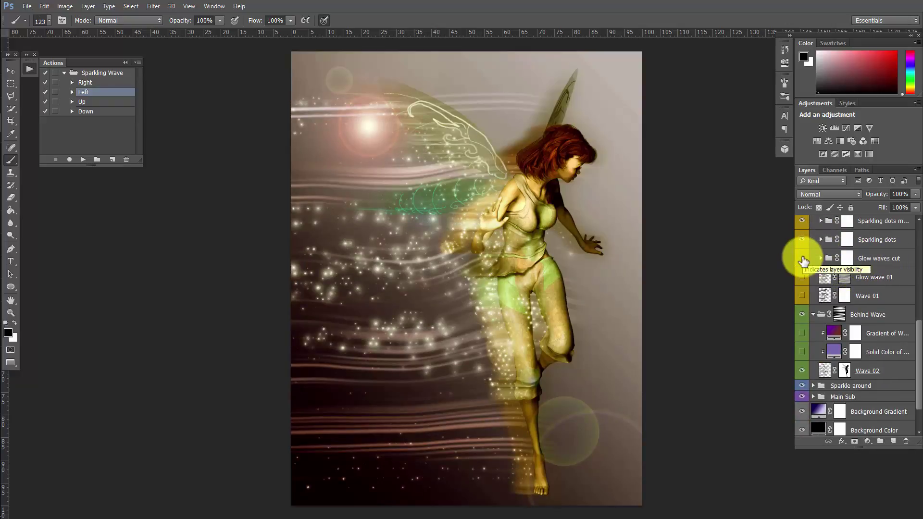
{"action": "left_click", "coordinate": [802, 315]}
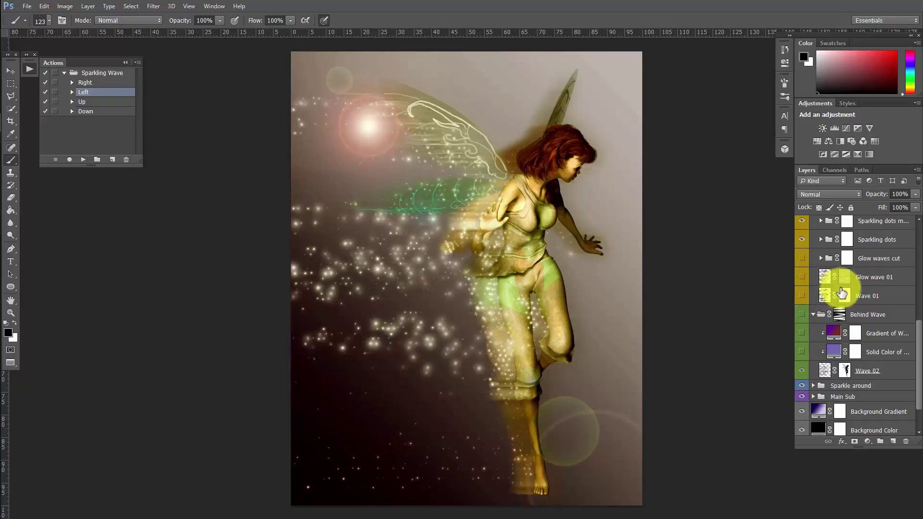
Step: Select the extra sparkling dots group
{"action": "scroll", "coordinate": [841, 293], "scroll_direction": "up", "scroll_amount": 1}
{"action": "scroll", "coordinate": [846, 286], "scroll_direction": "up", "scroll_amount": 1}
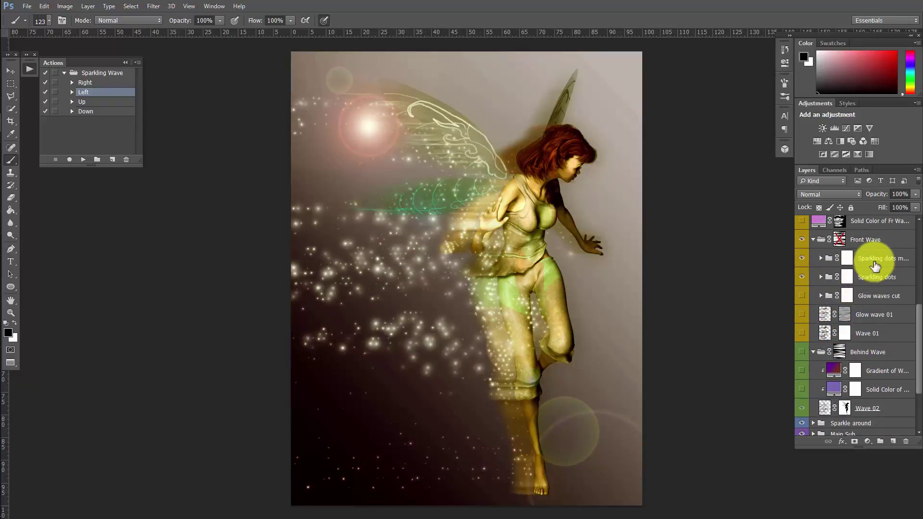
{"action": "left_click", "coordinate": [871, 261]}
{"action": "left_click", "coordinate": [803, 260]}
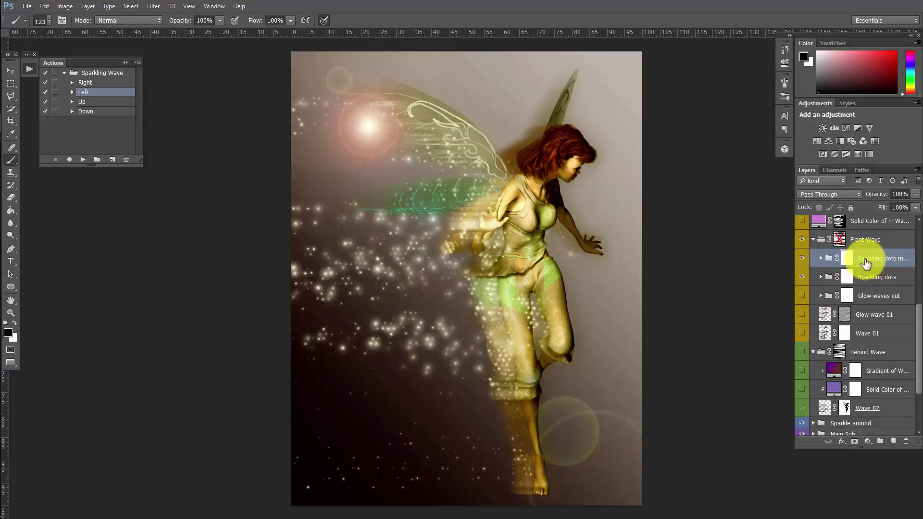
Step: Duplicate the sparkling dots group and shift the copy up-left with the Move tool
{"action": "key", "text": "ctrl+j"}
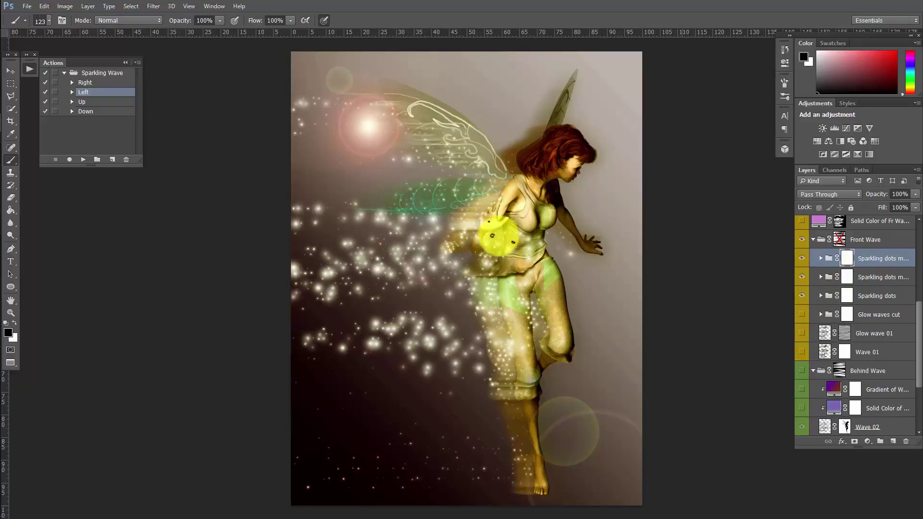
{"action": "left_click", "coordinate": [11, 71]}
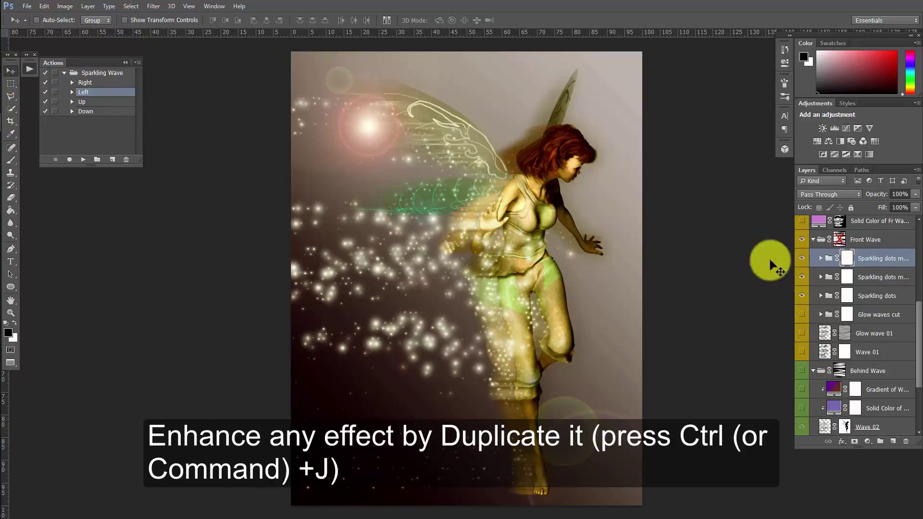
{"action": "mouse_move", "coordinate": [416, 244]}
{"action": "left_mouse_down"}
{"action": "mouse_move", "coordinate": [403, 295]}
{"action": "mouse_move", "coordinate": [378, 216]}
{"action": "left_mouse_up"}
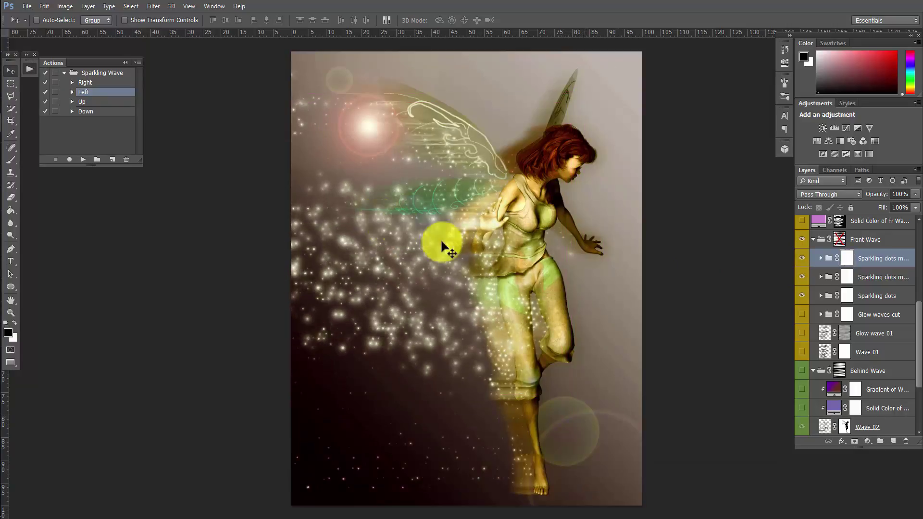
{"action": "left_click_drag", "start_coordinate": [431, 239], "coordinate": [417, 218]}
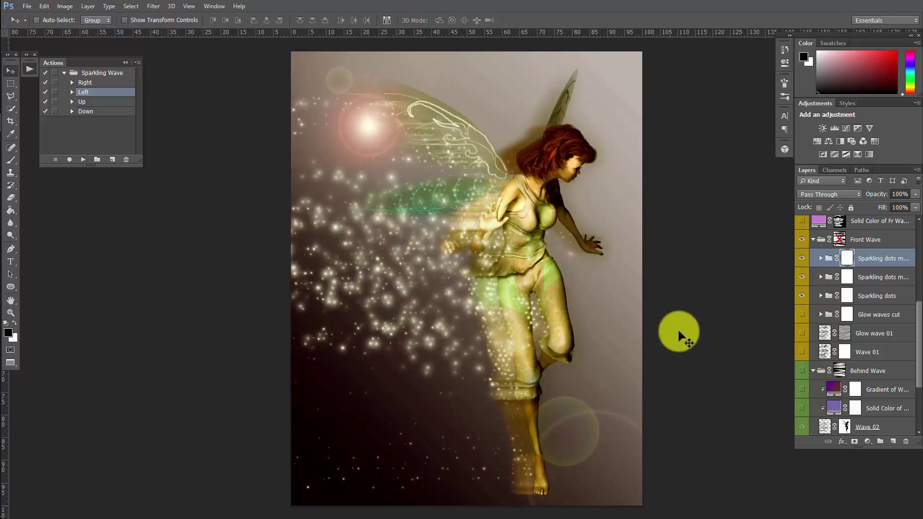
Step: Duplicate the original Sparkling dots layer and place the copy up and to the left
{"action": "left_click", "coordinate": [875, 301]}
{"action": "key", "text": "ctrl+j"}
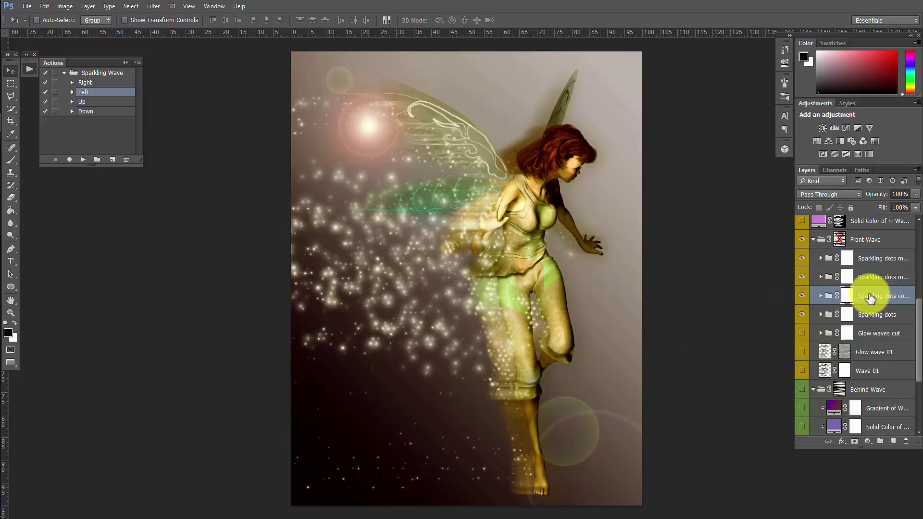
{"action": "left_click_drag", "start_coordinate": [432, 438], "coordinate": [388, 420]}
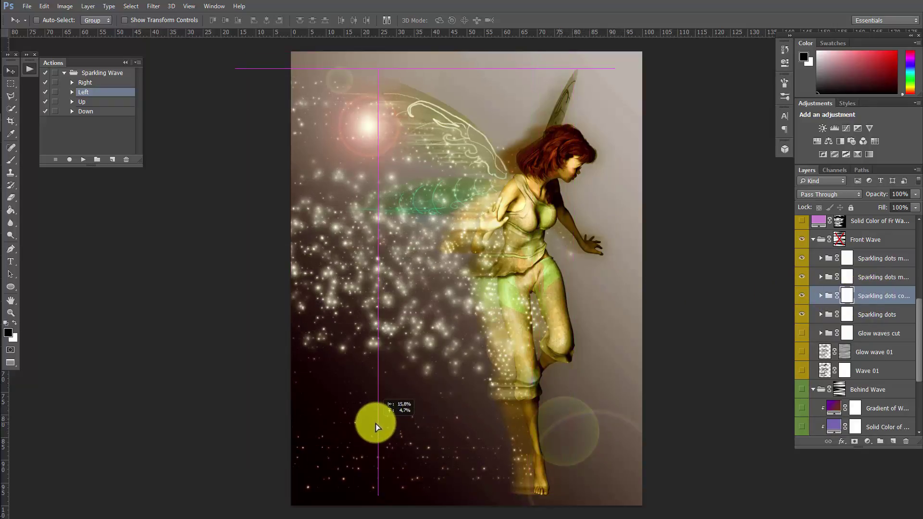
{"action": "left_click_drag", "start_coordinate": [389, 419], "coordinate": [385, 431]}
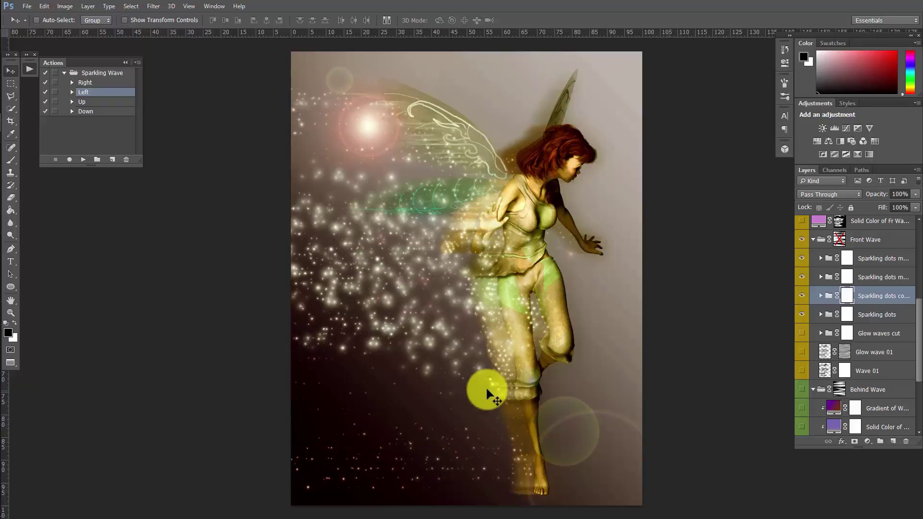
Step: Free-transform the Sparkling dots copy to about 69% and shift it down-right beside the fairy
{"action": "key", "text": "ctrl+t"}
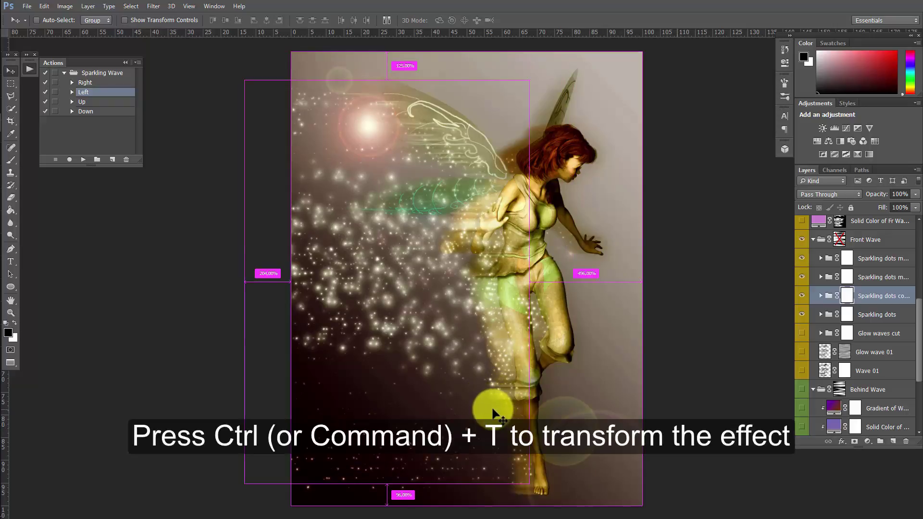
{"action": "left_click", "coordinate": [461, 226], "text": "alt"}
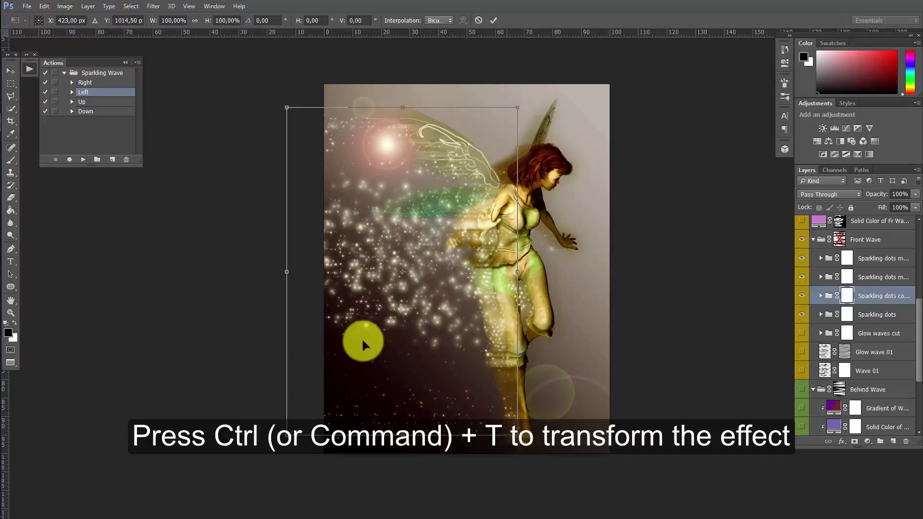
{"action": "mouse_move", "coordinate": [518, 107]}
{"action": "left_mouse_down"}
{"action": "mouse_move", "coordinate": [528, 100]}
{"action": "mouse_move", "coordinate": [483, 157]}
{"action": "left_mouse_up"}
{"action": "left_click_drag", "start_coordinate": [418, 272], "coordinate": [450, 292]}
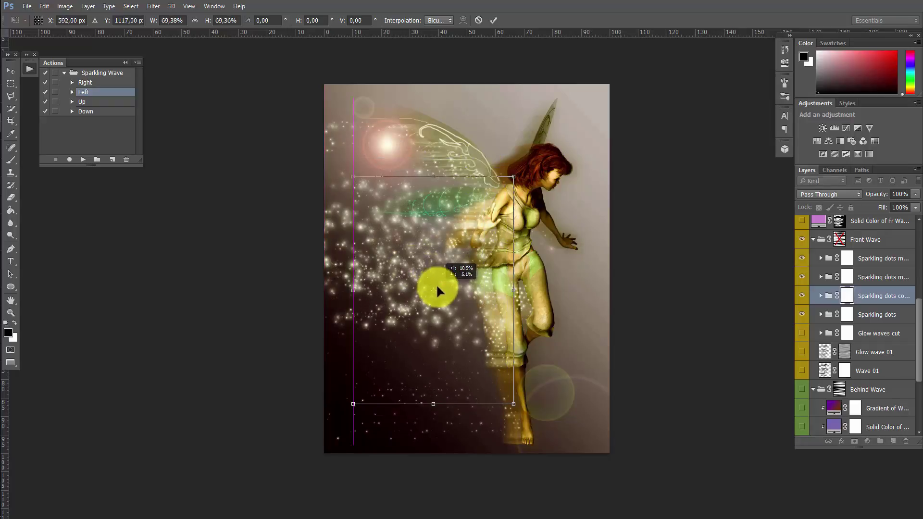
{"action": "left_click", "coordinate": [493, 20]}
{"action": "left_click", "coordinate": [462, 248]}
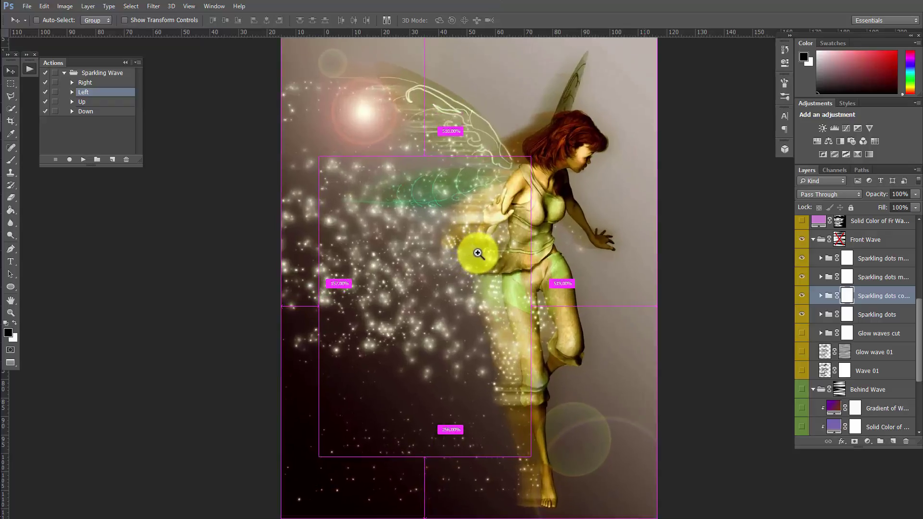
{"action": "left_click_drag", "start_coordinate": [519, 275], "coordinate": [519, 248]}
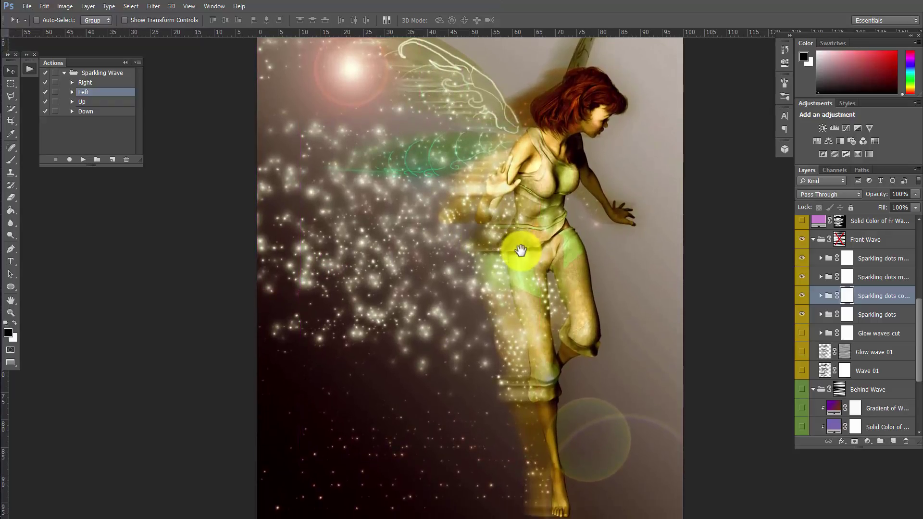
Step: Show the Glow waves cut streaks at 46% opacity and reposition them on the canvas
{"action": "left_click", "coordinate": [872, 333]}
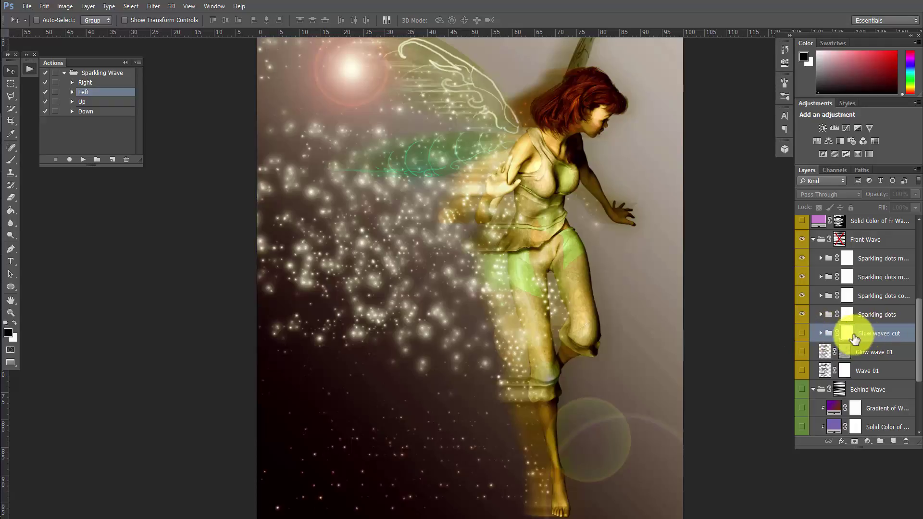
{"action": "left_click", "coordinate": [802, 336]}
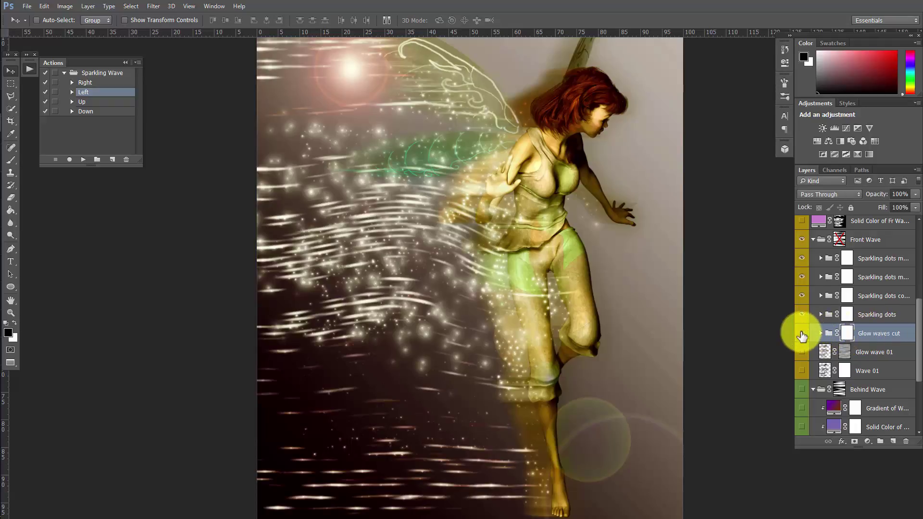
{"action": "left_click_drag", "start_coordinate": [870, 195], "coordinate": [833, 197]}
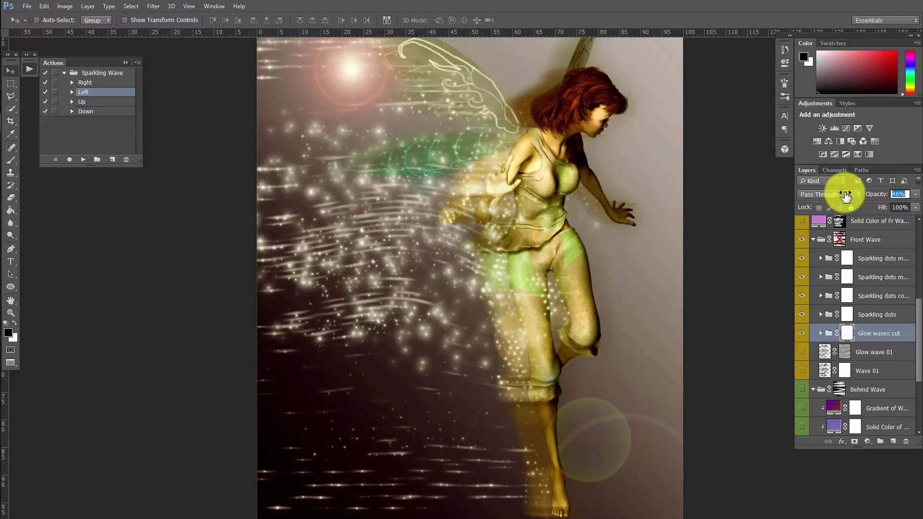
{"action": "left_click_drag", "start_coordinate": [834, 197], "coordinate": [848, 196]}
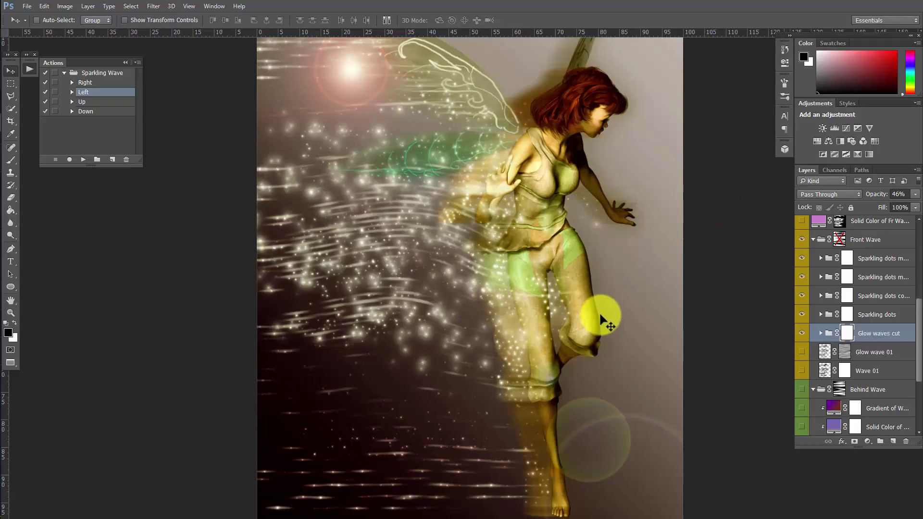
{"action": "left_click_drag", "start_coordinate": [538, 369], "coordinate": [542, 366]}
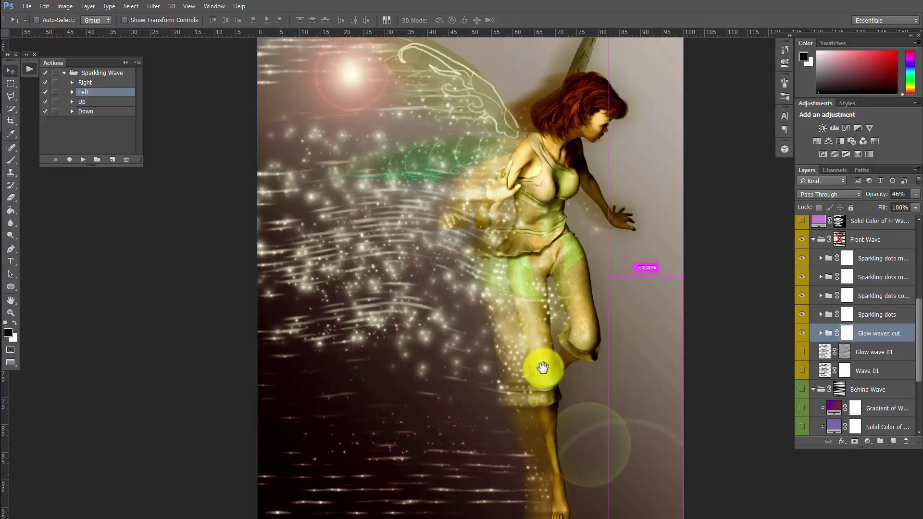
Step: Preview the fairy in full-screen mode, panning from head and wings down to the feet
{"action": "key", "text": "ctrl+plus"}
{"action": "key", "text": "Tab"}
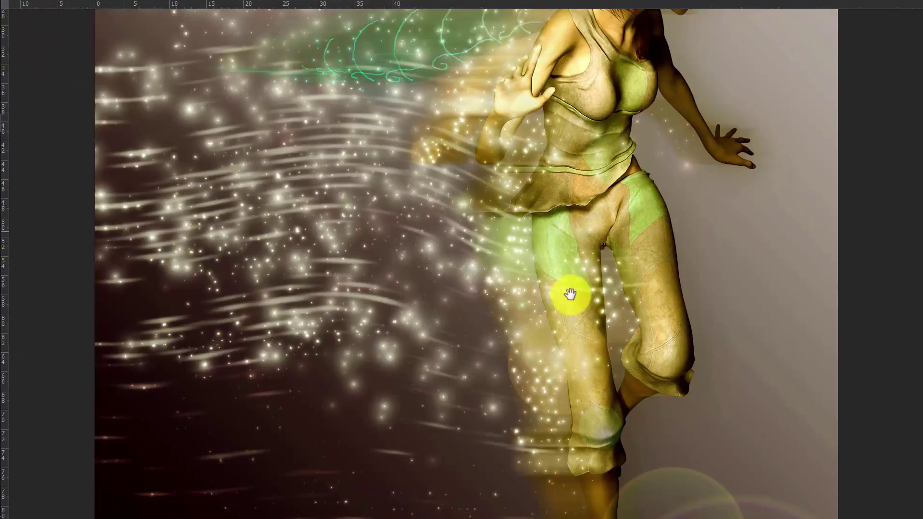
{"action": "left_click_drag", "start_coordinate": [569, 294], "coordinate": [560, 370]}
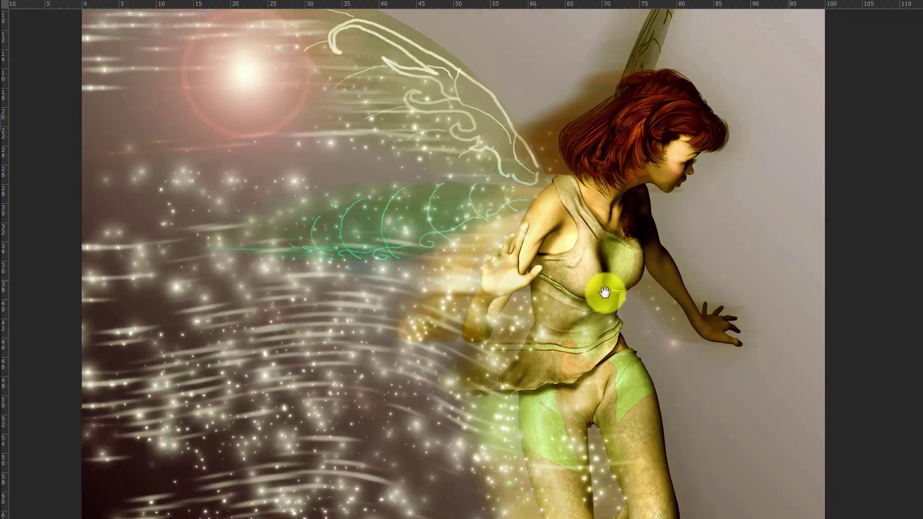
{"action": "left_click_drag", "start_coordinate": [604, 291], "coordinate": [604, 304]}
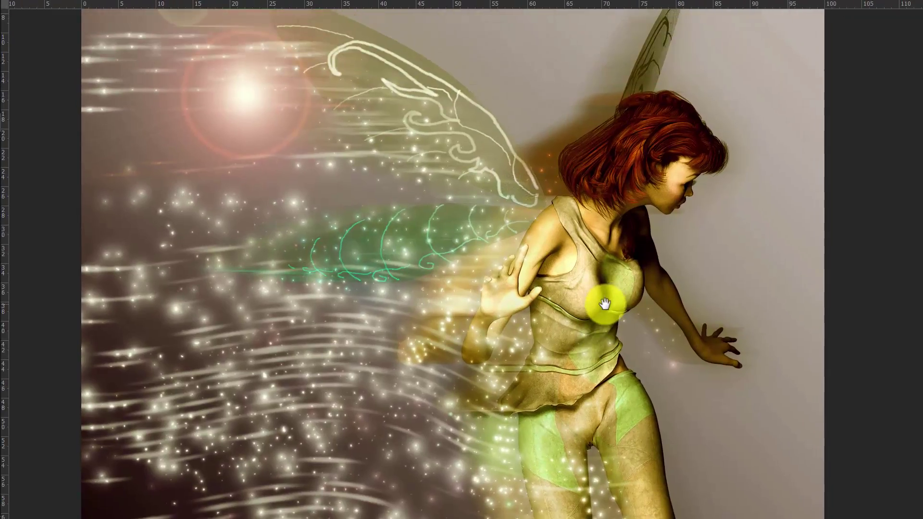
{"action": "left_click_drag", "start_coordinate": [604, 375], "coordinate": [610, 264]}
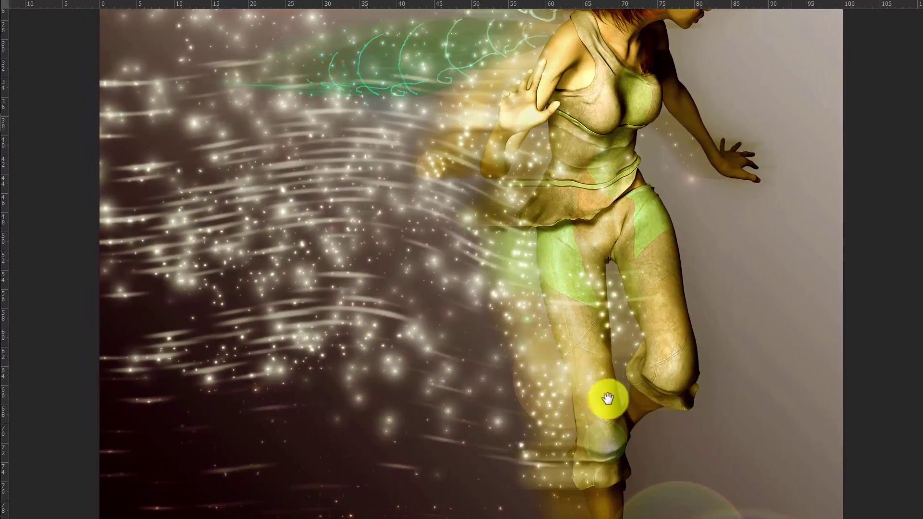
{"action": "left_click_drag", "start_coordinate": [608, 398], "coordinate": [610, 220]}
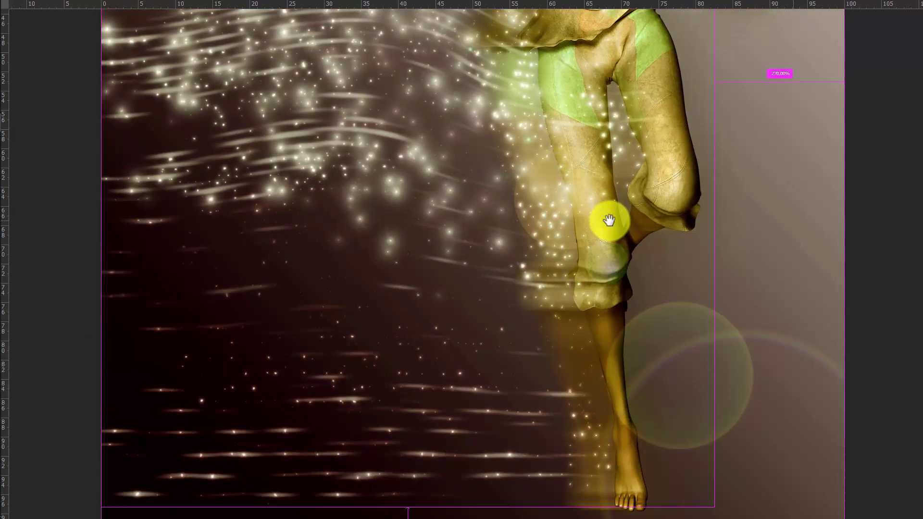
{"action": "key", "text": "ctrl+0"}
{"action": "key", "text": "f"}
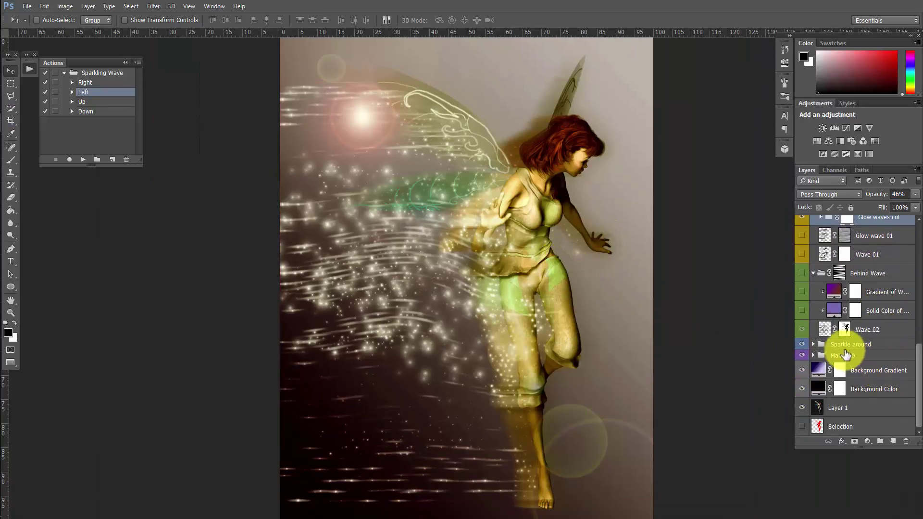
Step: Compare the Main Sub group's Blur trail on and off, then lower its opacity to 35%
{"action": "left_click", "coordinate": [813, 355]}
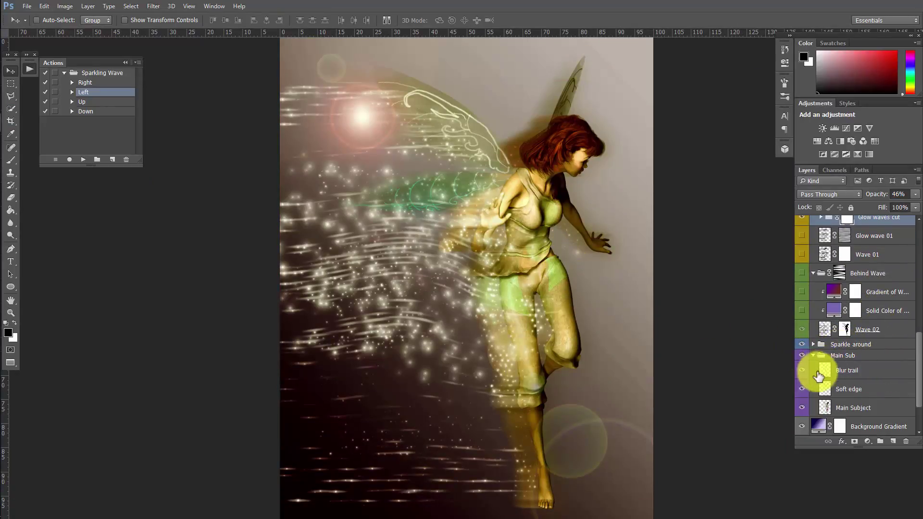
{"action": "left_click", "coordinate": [802, 371]}
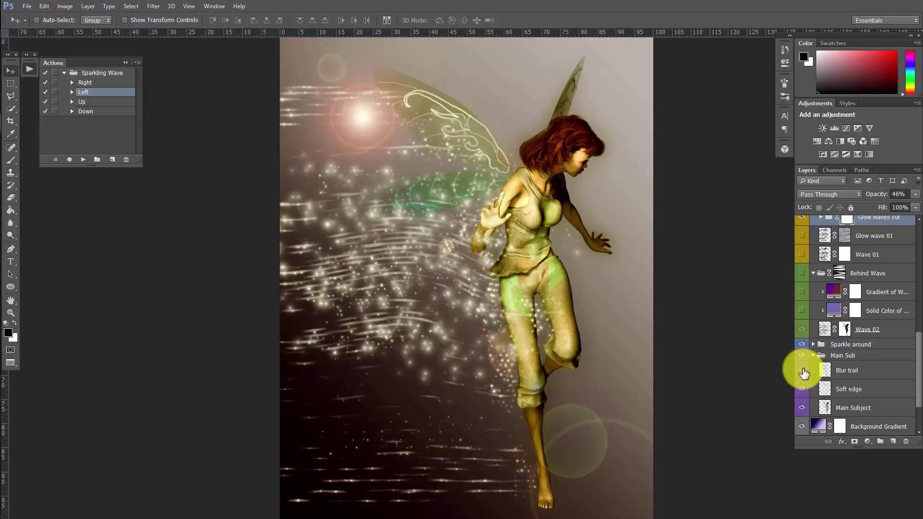
{"action": "left_click", "coordinate": [802, 371]}
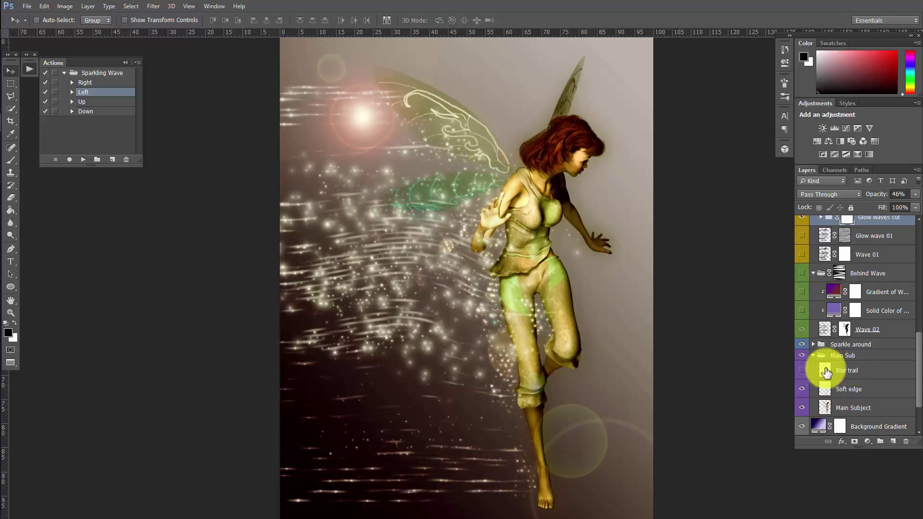
{"action": "left_click", "coordinate": [860, 374]}
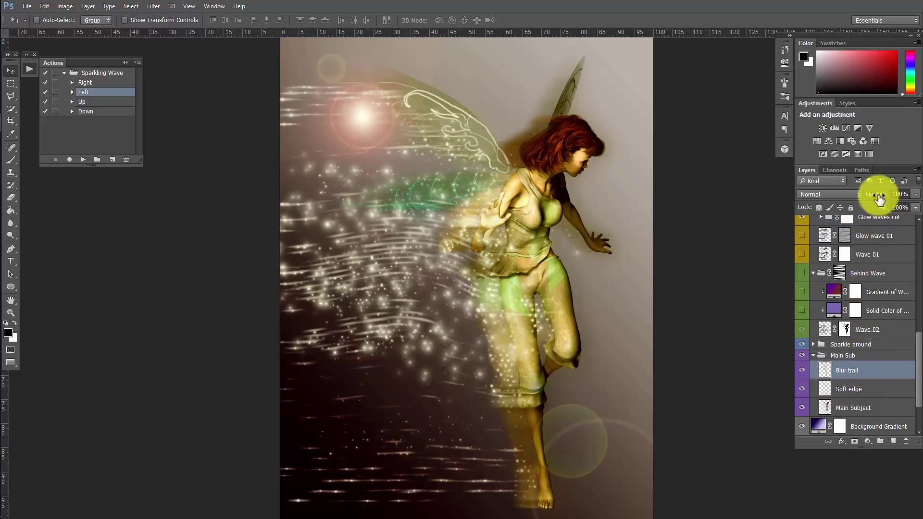
{"action": "left_click_drag", "start_coordinate": [878, 195], "coordinate": [845, 196]}
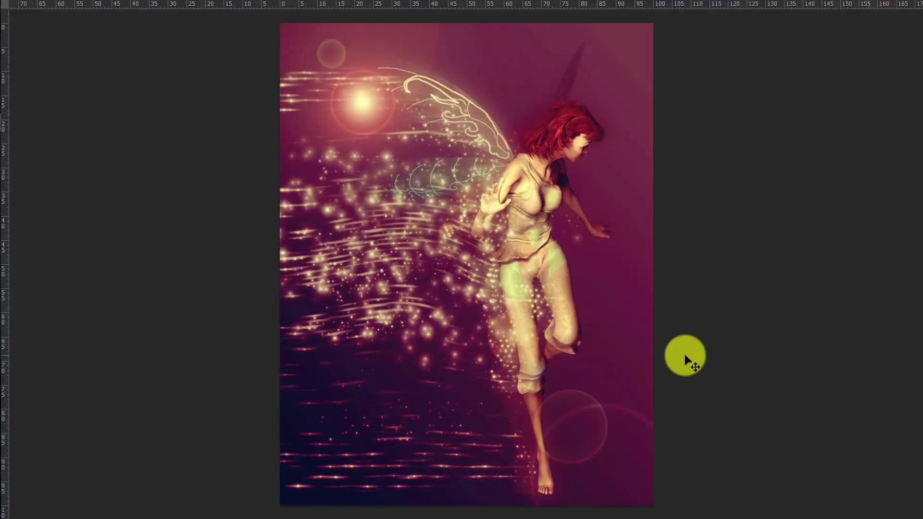
Step: Zoom in and pan over the magenta-tinted fairy from wings to legs, then zoom out
{"action": "key", "text": "ctrl+plus"}
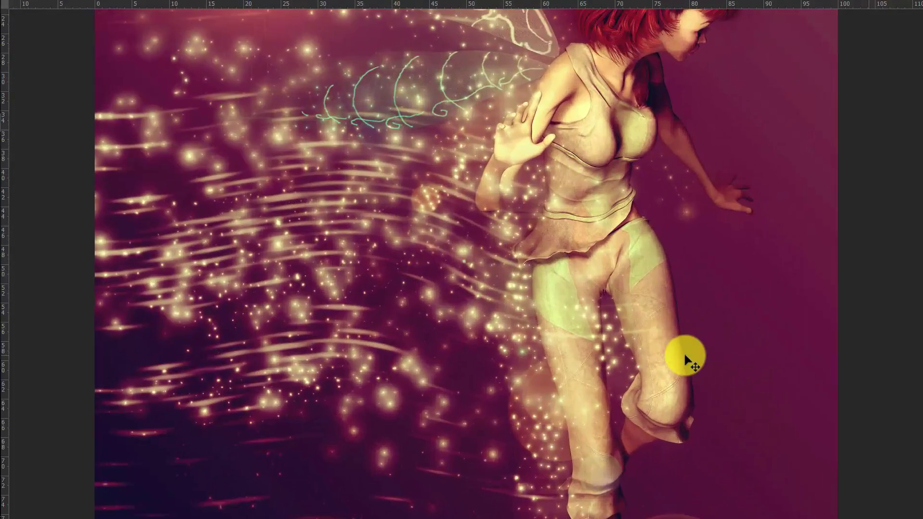
{"action": "left_click_drag", "start_coordinate": [556, 103], "coordinate": [561, 385]}
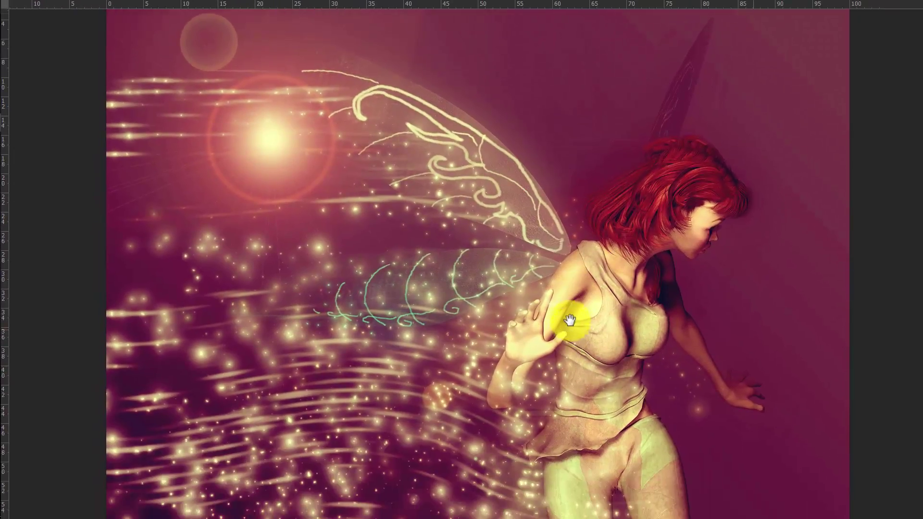
{"action": "left_click_drag", "start_coordinate": [562, 413], "coordinate": [571, 274]}
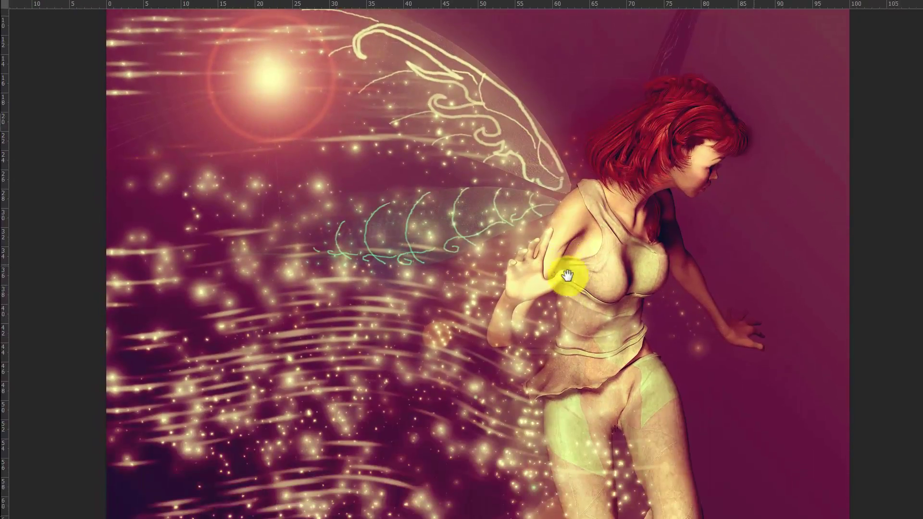
{"action": "left_click_drag", "start_coordinate": [563, 356], "coordinate": [556, 244]}
{"action": "mouse_move", "coordinate": [555, 332]}
{"action": "left_mouse_down"}
{"action": "mouse_move", "coordinate": [552, 259]}
{"action": "mouse_move", "coordinate": [545, 396]}
{"action": "left_mouse_up"}
{"action": "key", "text": "ctrl+minus"}
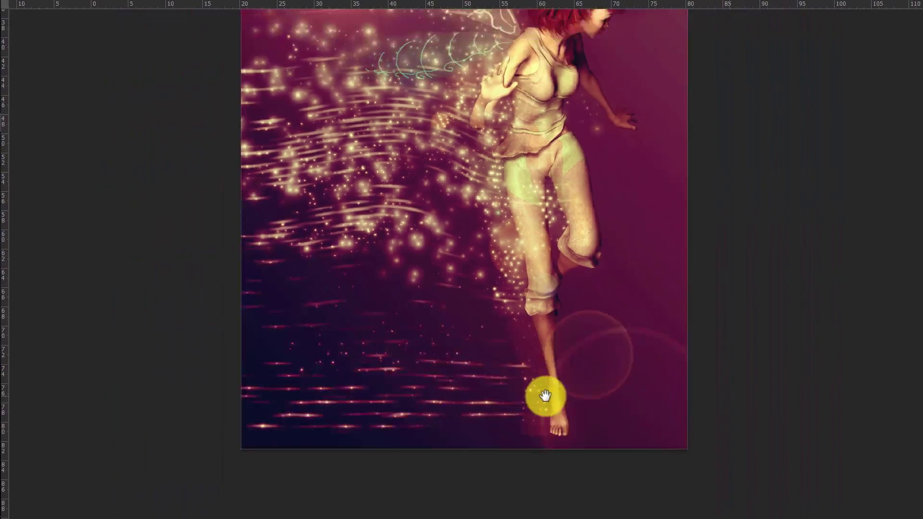
{"action": "key", "text": "ctrl+minus"}
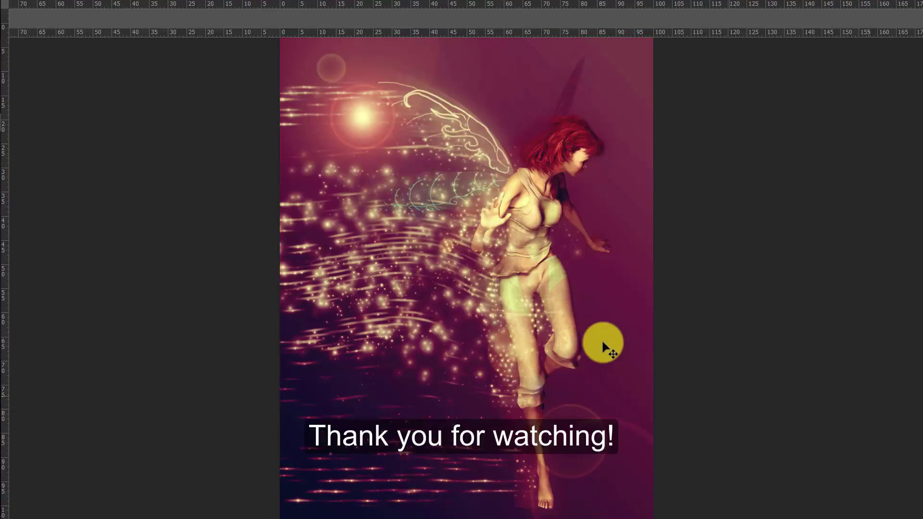